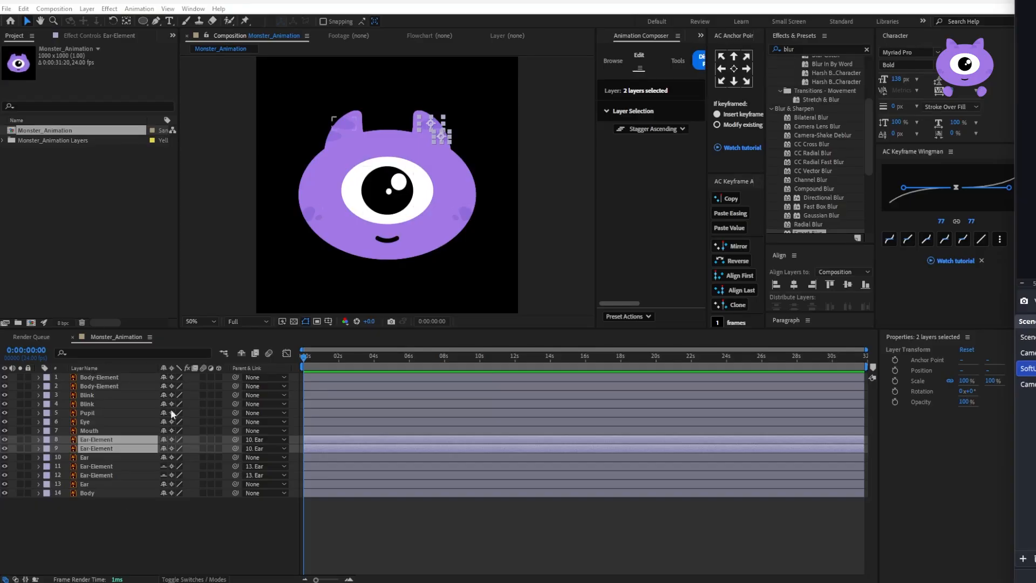
# Step: Go through the monster's layers one by one, including body elements, blinks, pupil, eye, mouth and ear elements, to examine which part each holds
pyautogui.click(158, 328)
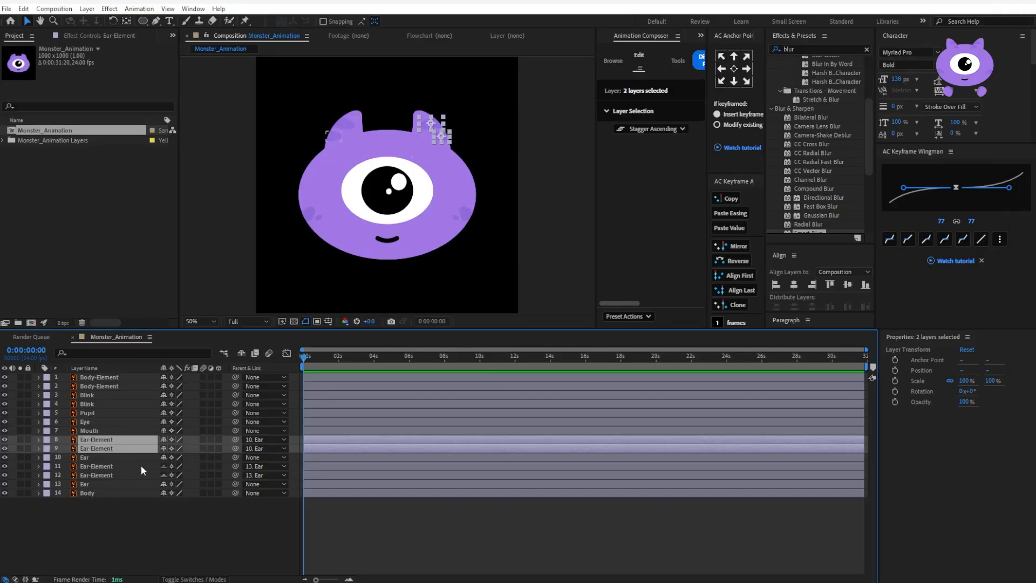
pyautogui.click(108, 487)
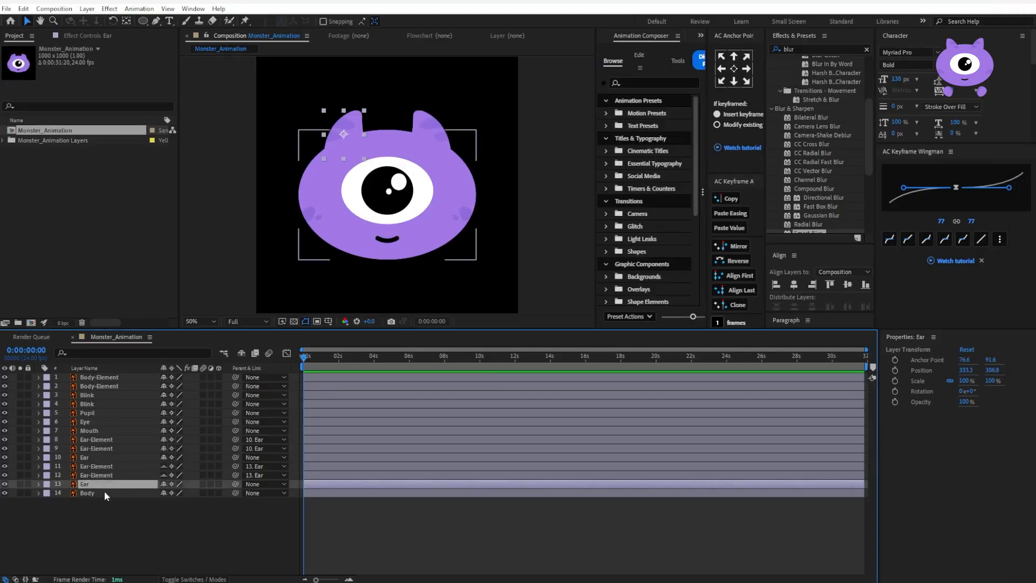
pyautogui.click(105, 491)
pyautogui.click(105, 377)
pyautogui.click(108, 386)
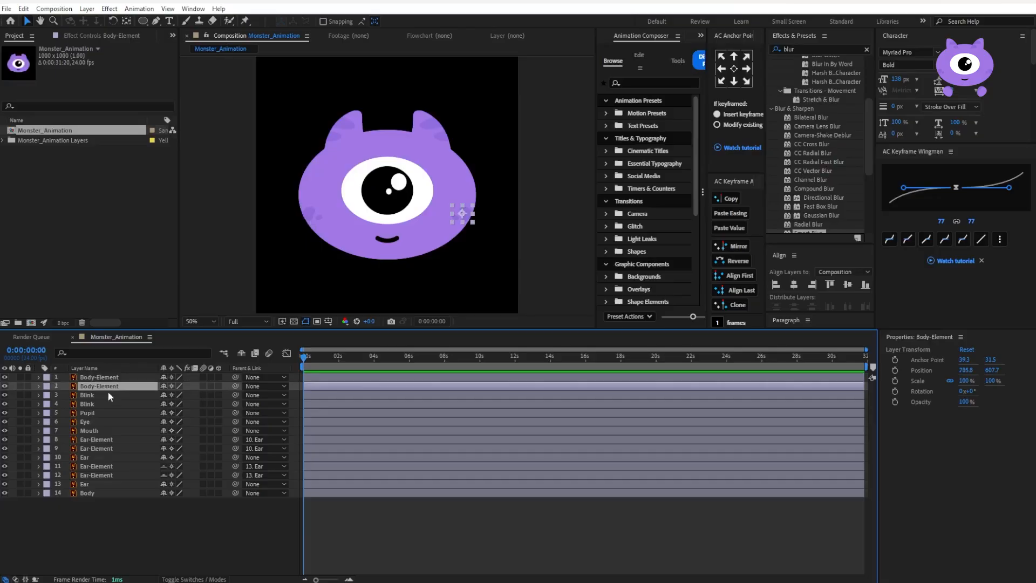
pyautogui.click(108, 395)
pyautogui.click(106, 405)
pyautogui.click(101, 413)
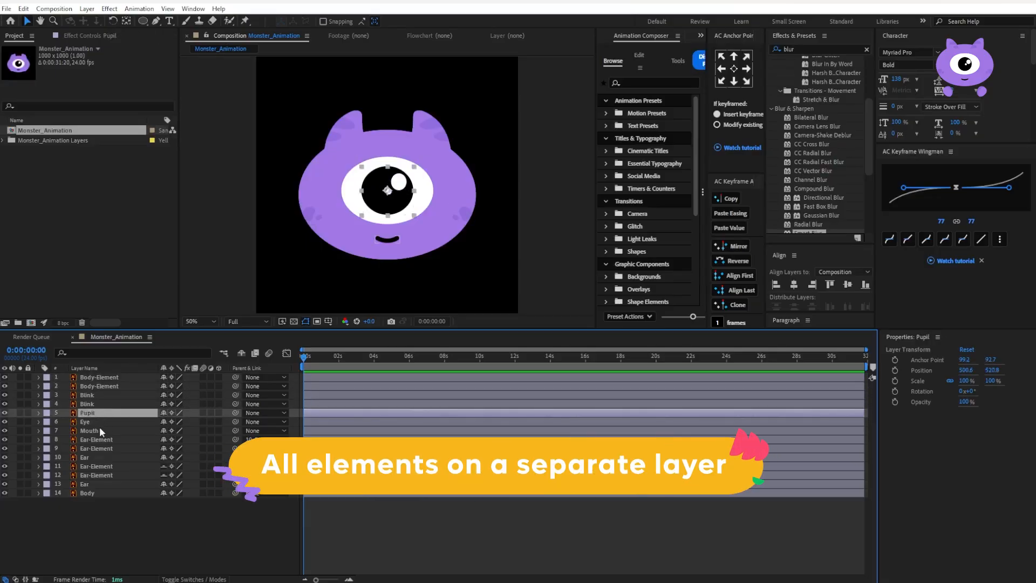
pyautogui.click(99, 431)
pyautogui.click(96, 421)
pyautogui.click(89, 430)
pyautogui.click(88, 440)
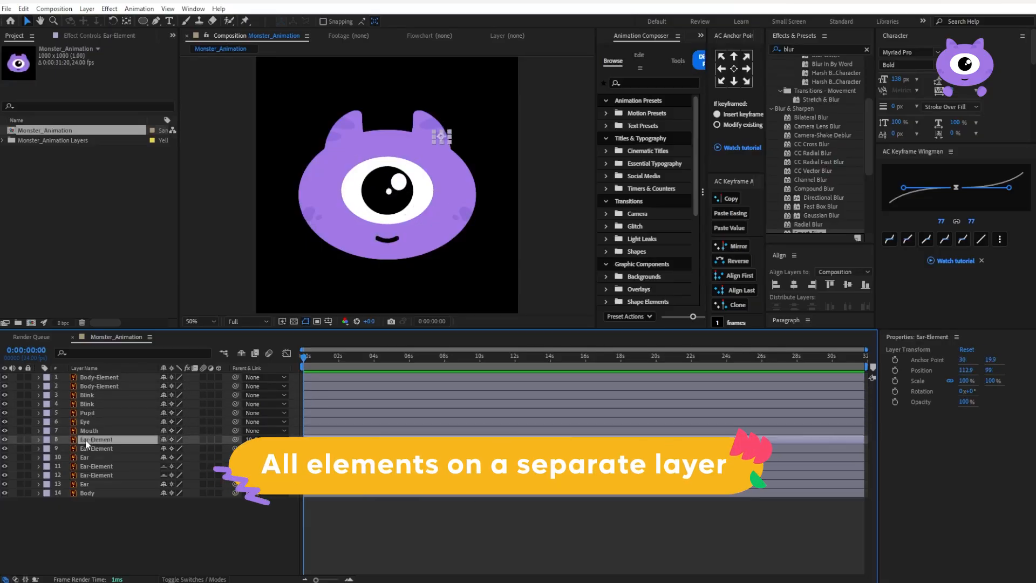
pyautogui.click(87, 448)
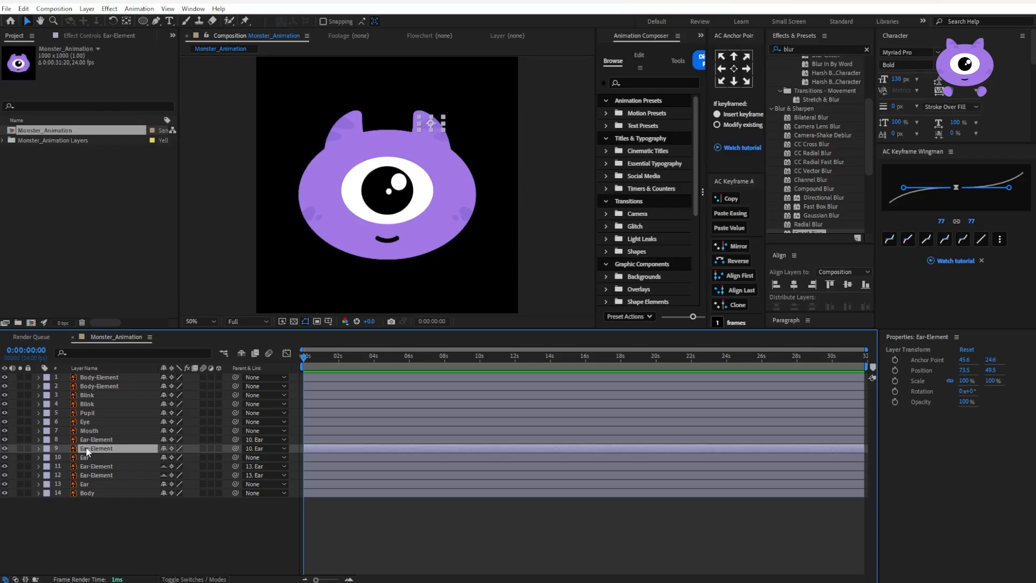
pyautogui.scroll(1, 355, 98)
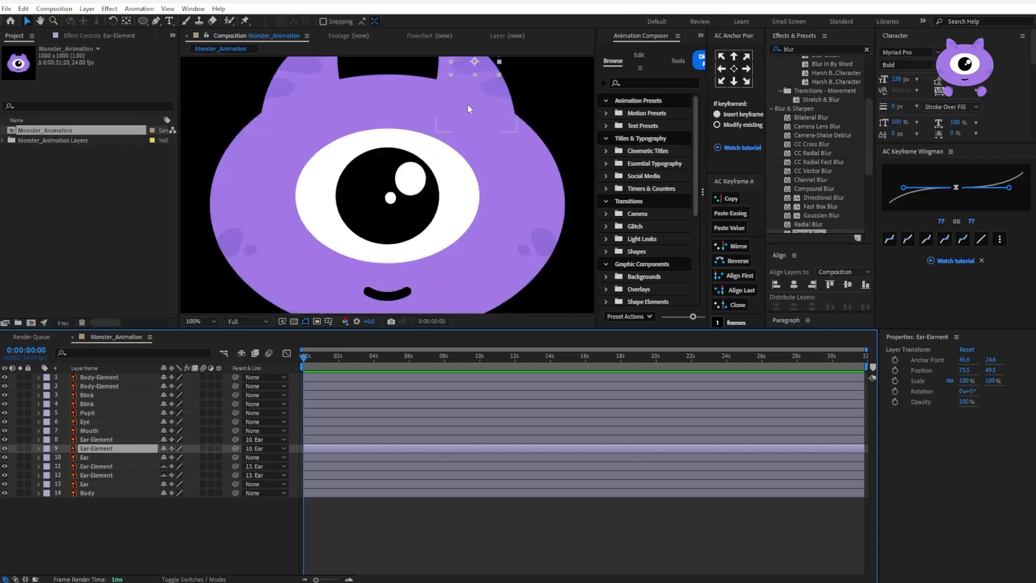
pyautogui.moveTo(457, 88); pyautogui.dragTo(413, 180)
pyautogui.press('v')
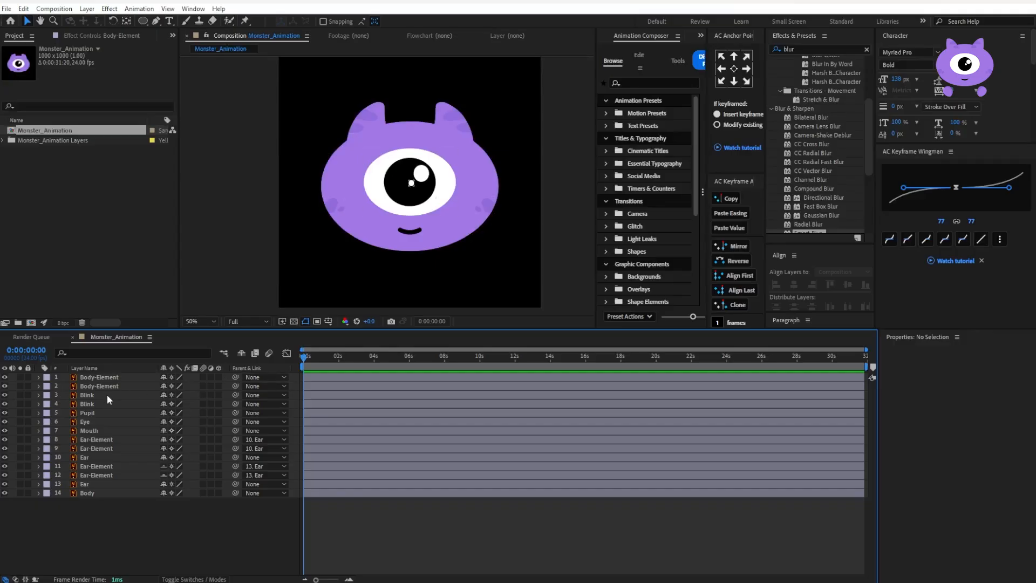
# Step: Parent the two Body-Element layers to the Body layer
pyautogui.click(120, 386)
pyautogui.keyDown('shift'); pyautogui.click(117, 378); pyautogui.keyUp('shift')
pyautogui.moveTo(236, 386); pyautogui.dragTo(85, 494)
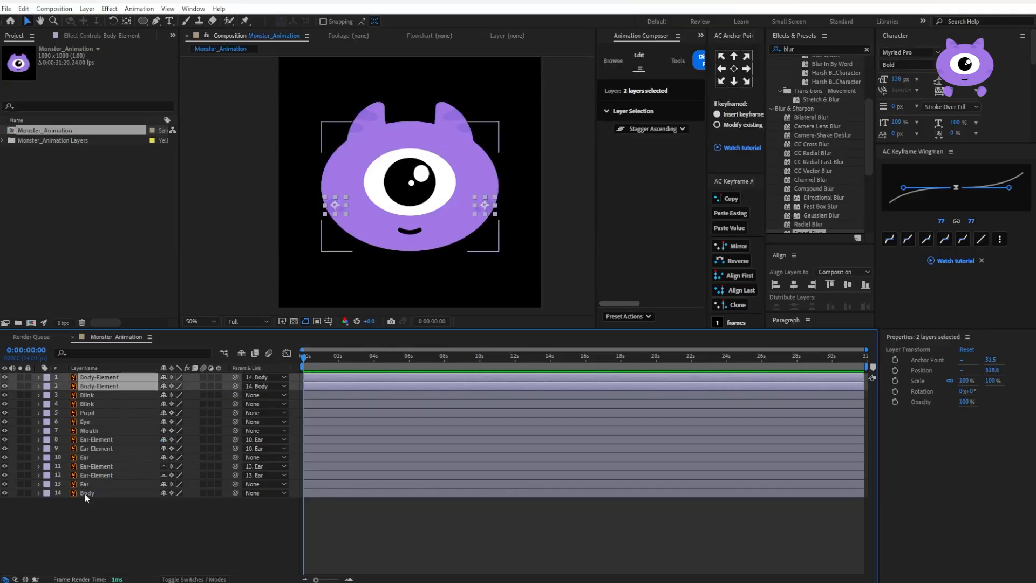
# Step: Parent both Blink layers to Pupil, and Pupil to Eye
pyautogui.click(88, 396)
pyautogui.keyDown('ctrl'); pyautogui.click(89, 404); pyautogui.keyUp('ctrl')
pyautogui.moveTo(235, 404); pyautogui.dragTo(91, 413)
pyautogui.click(90, 413)
pyautogui.moveTo(235, 413); pyautogui.dragTo(89, 422)
# Step: Parent the Eye, Mouth and both Ear layers to the Body layer
pyautogui.click(105, 423)
pyautogui.keyDown('ctrl'); pyautogui.click(100, 431); pyautogui.keyUp('ctrl')
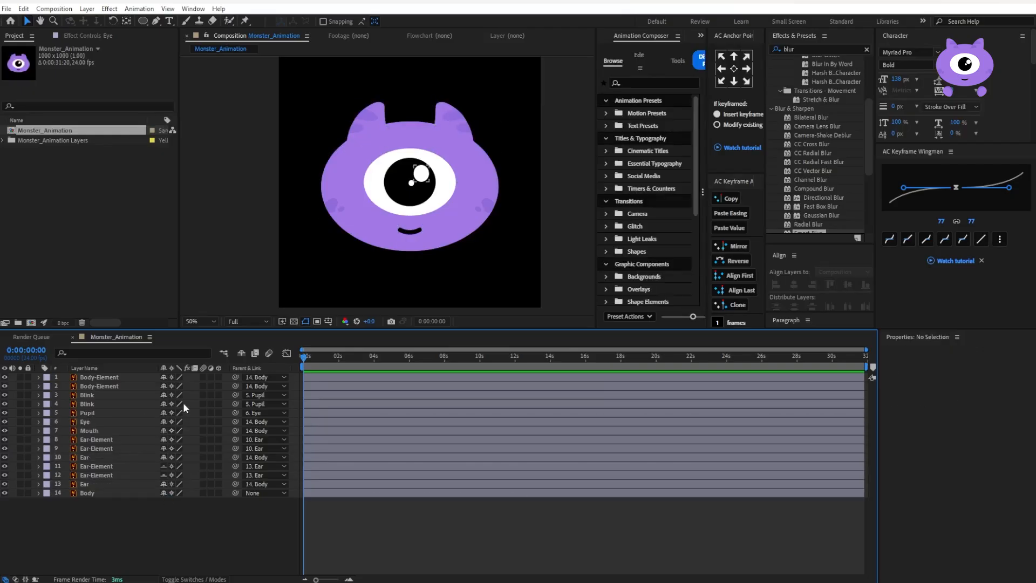
# Step: Give the two Body-Element layers and the Body layer a yellow label colour
pyautogui.click(114, 377)
pyautogui.keyDown('ctrl'); pyautogui.click(115, 386); pyautogui.keyUp('ctrl')
pyautogui.keyDown('ctrl'); pyautogui.click(89, 493); pyautogui.keyUp('ctrl')
pyautogui.click(47, 493)
pyautogui.click(77, 210)
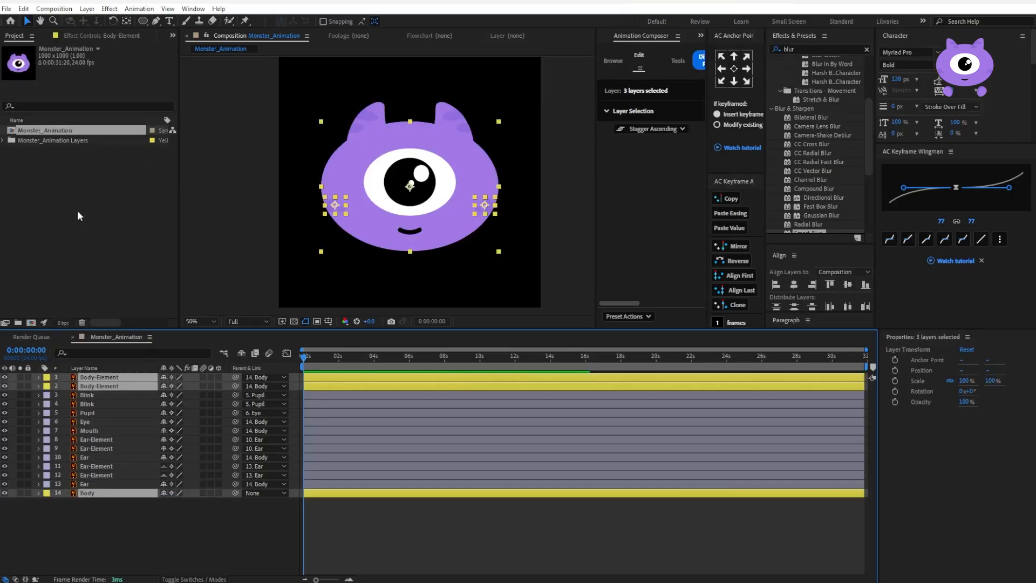
# Step: Label the Blink, Pupil and Eye layers with the Fuchsia colour
pyautogui.click(88, 395)
pyautogui.keyDown('shift'); pyautogui.click(85, 421); pyautogui.keyUp('shift')
pyautogui.click(45, 397)
pyautogui.click(73, 344)
# Step: Label Ear layer 10 and its two Ear-Element layers with the Peach colour
pyautogui.click(103, 440)
pyautogui.keyDown('shift'); pyautogui.click(85, 458); pyautogui.keyUp('shift')
pyautogui.click(45, 441)
pyautogui.click(73, 317)
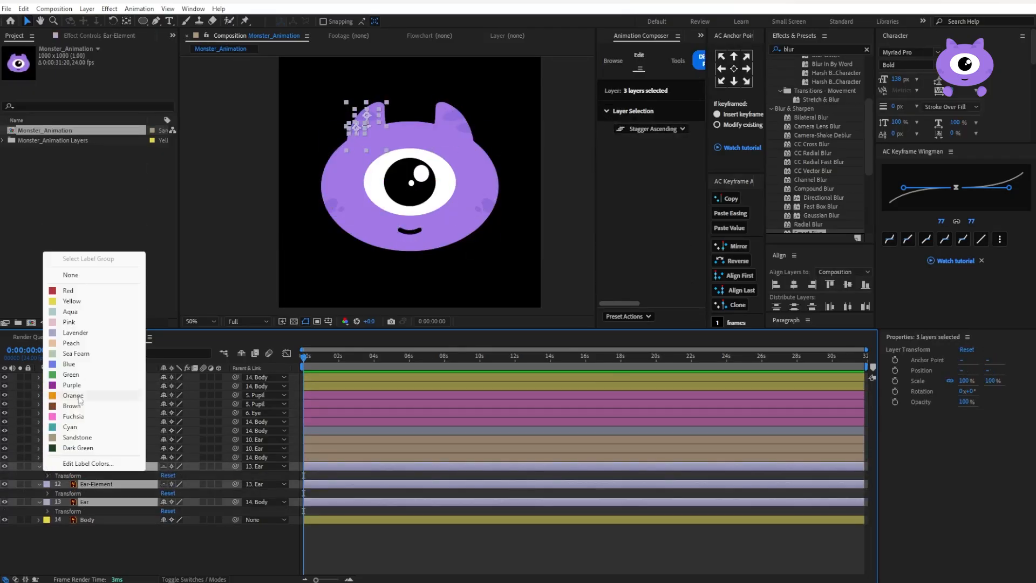
# Step: Label Ear layer 13 and its two Ear-Element layers Orange, and collapse their expanded properties
pyautogui.click(80, 399)
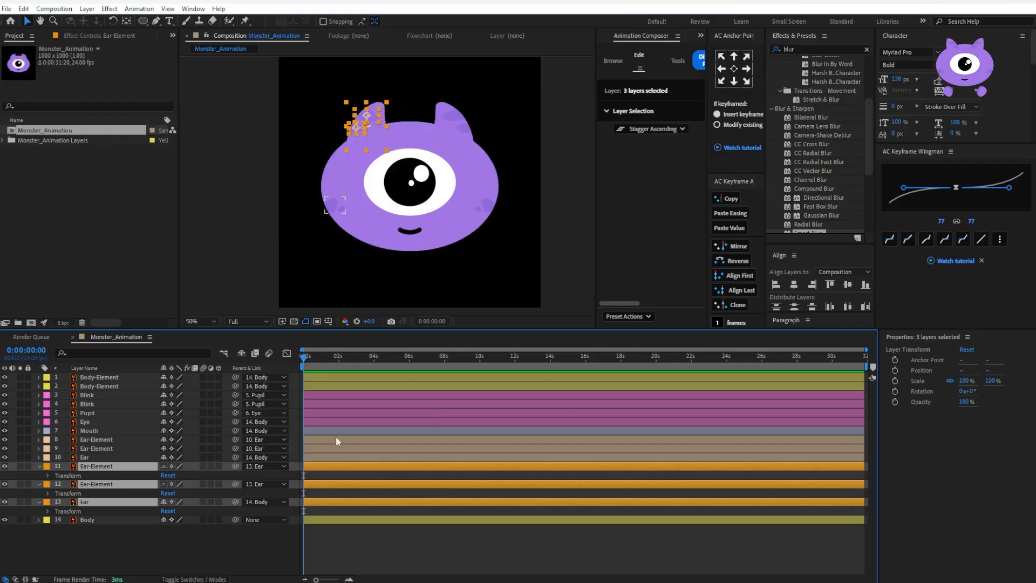
pyautogui.click(40, 467)
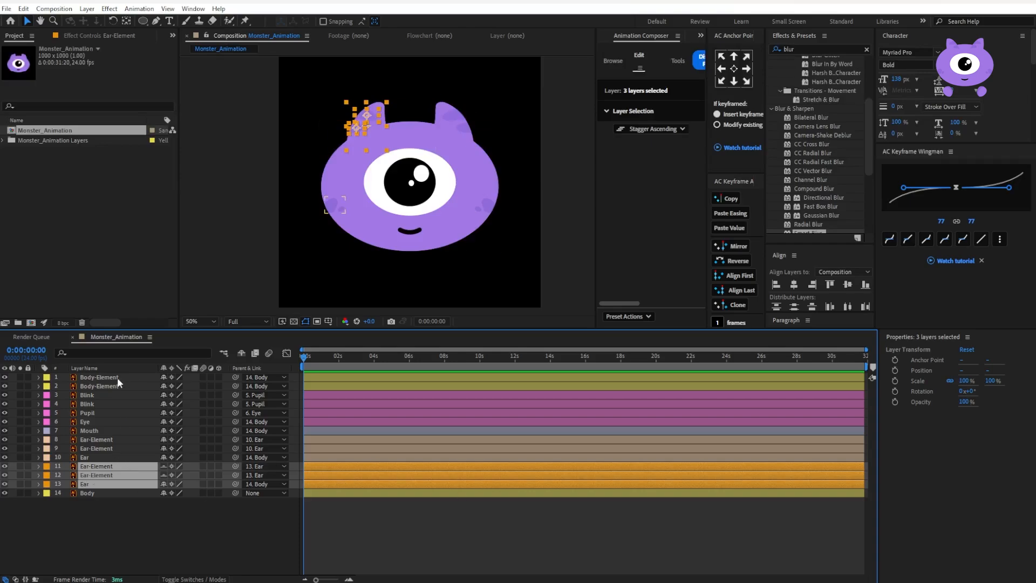
pyautogui.click(342, 500)
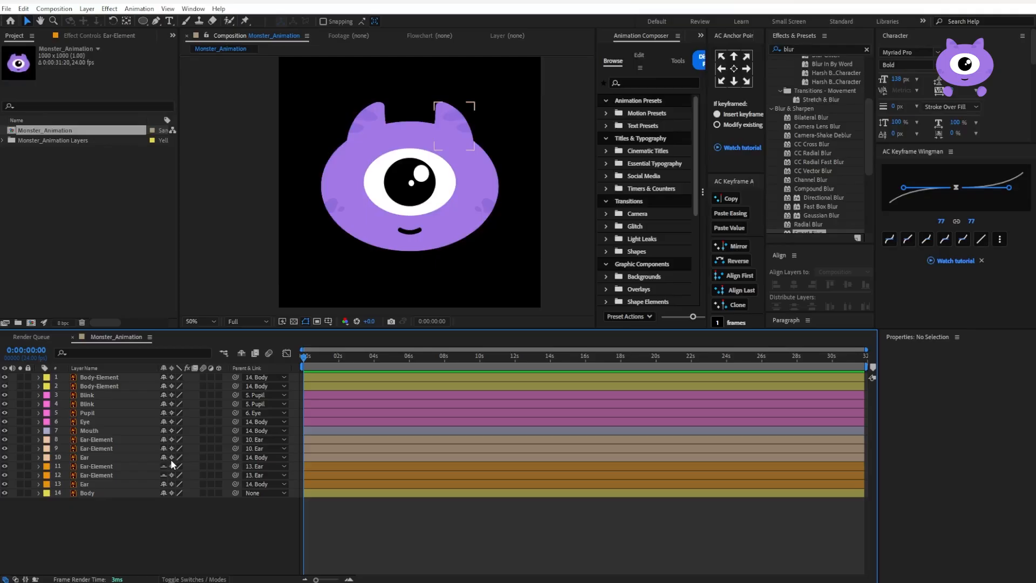
# Step: Mark both Blink layers and the two Ear-Element layers 8 and 9 as shy
pyautogui.click(95, 396)
pyautogui.keyDown('ctrl'); pyautogui.click(89, 413); pyautogui.keyUp('ctrl')
pyautogui.keyDown('ctrl'); pyautogui.click(89, 411); pyautogui.keyUp('ctrl')
pyautogui.keyDown('ctrl'); pyautogui.click(89, 403); pyautogui.keyUp('ctrl')
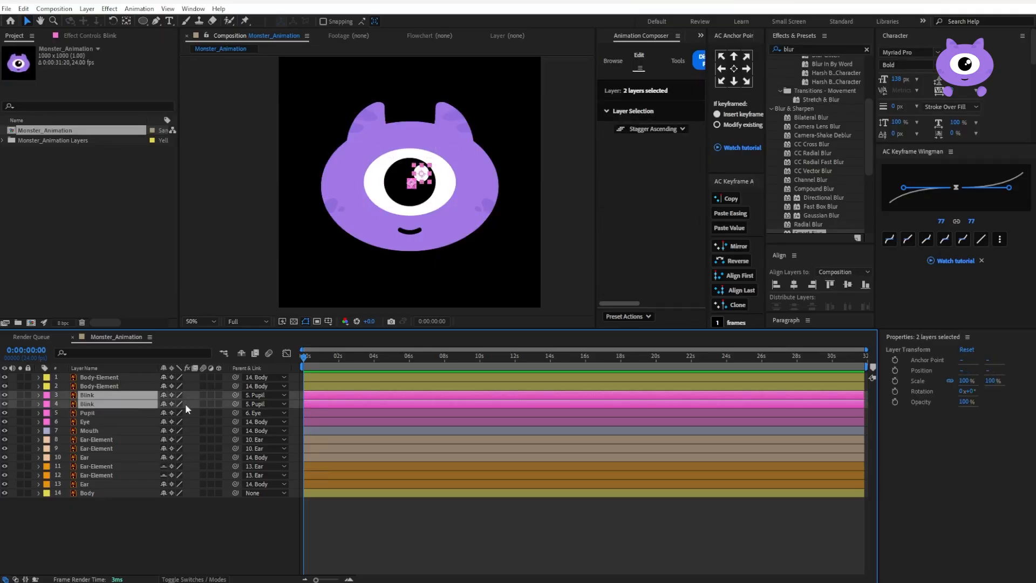
pyautogui.click(164, 396)
pyautogui.click(103, 439)
pyautogui.keyDown('ctrl'); pyautogui.click(108, 449); pyautogui.keyUp('ctrl')
pyautogui.click(164, 440)
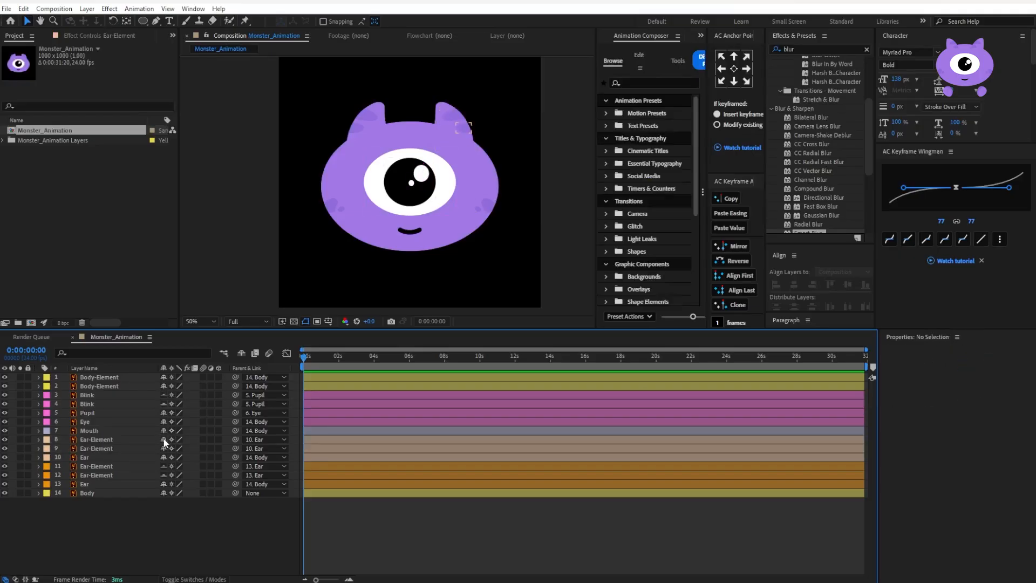
# Step: Hide the shy layers in the timeline
pyautogui.click(108, 458)
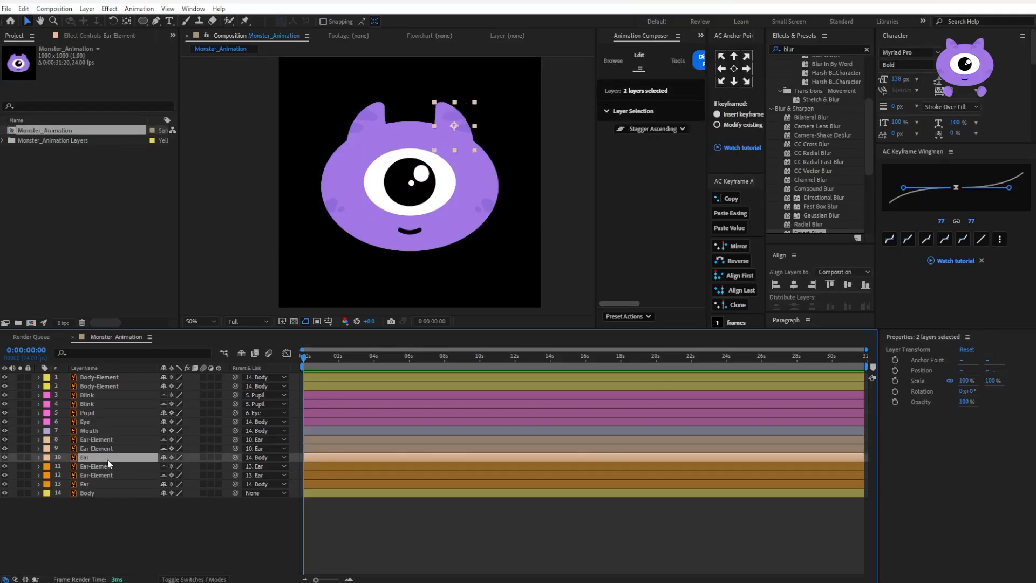
pyautogui.click(108, 507)
pyautogui.click(241, 353)
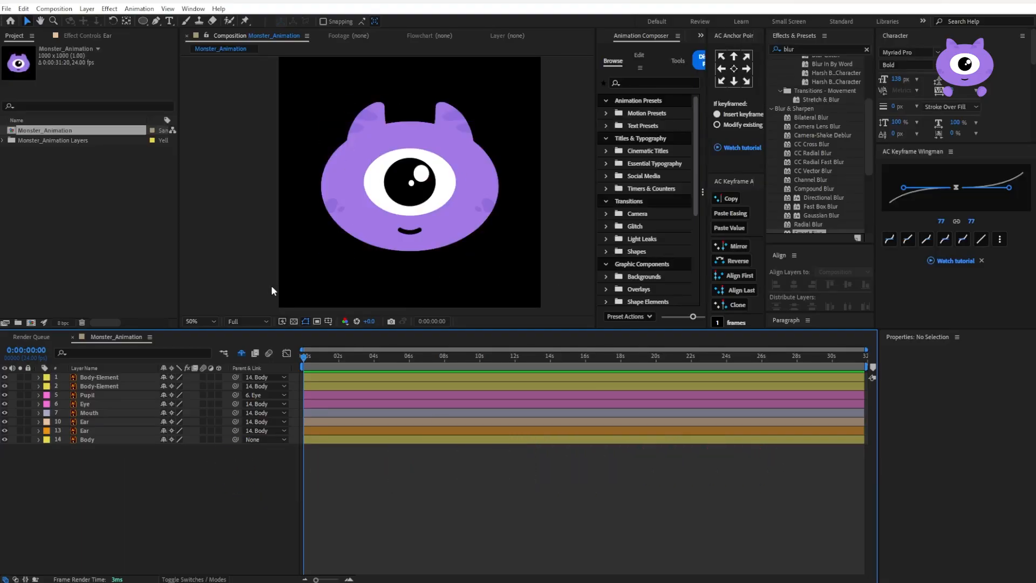
# Step: Select the monster's Body layer and expand its properties
pyautogui.click(475, 226)
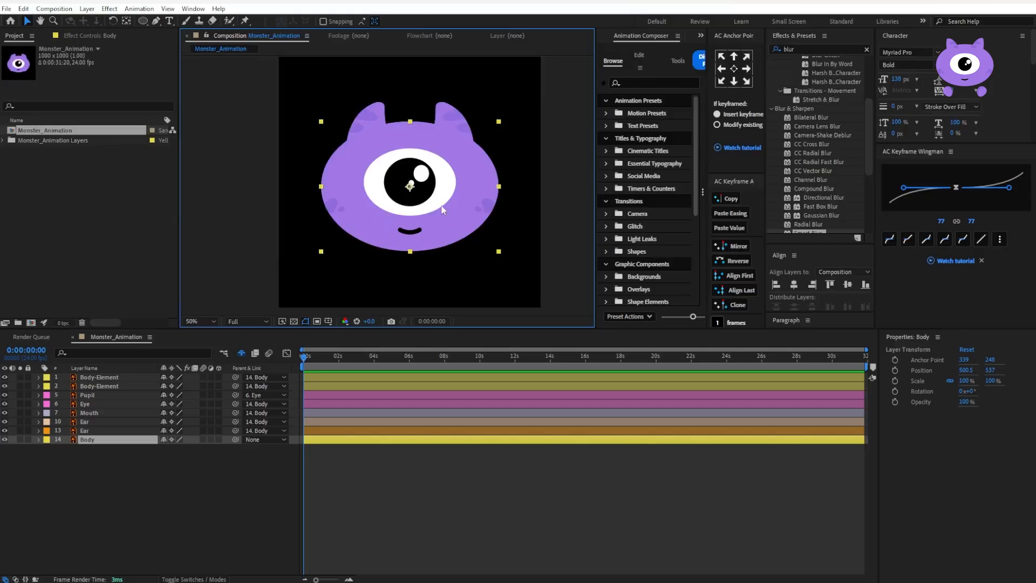
pyautogui.press(',')
pyautogui.press('.')
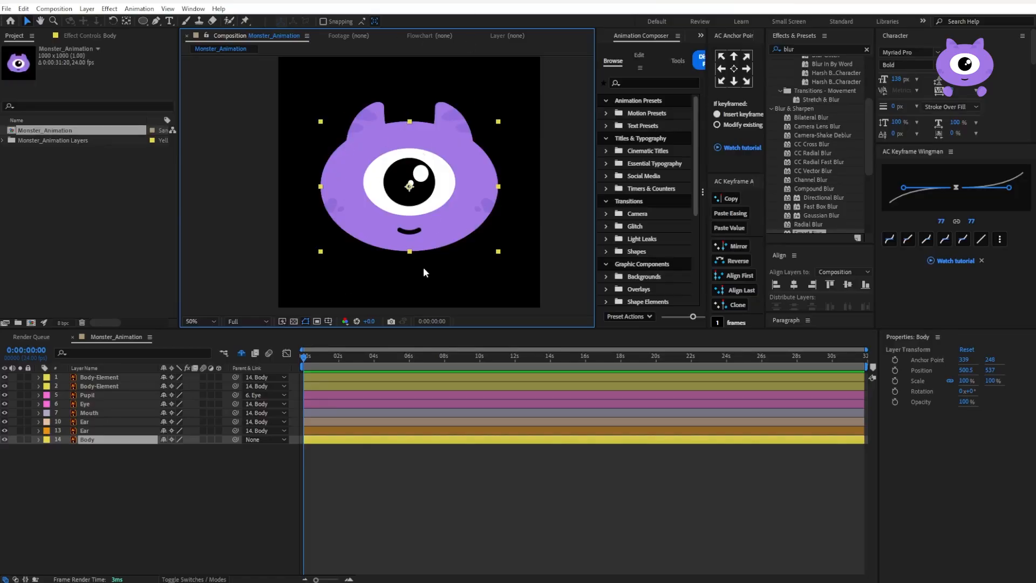
pyautogui.click(39, 439)
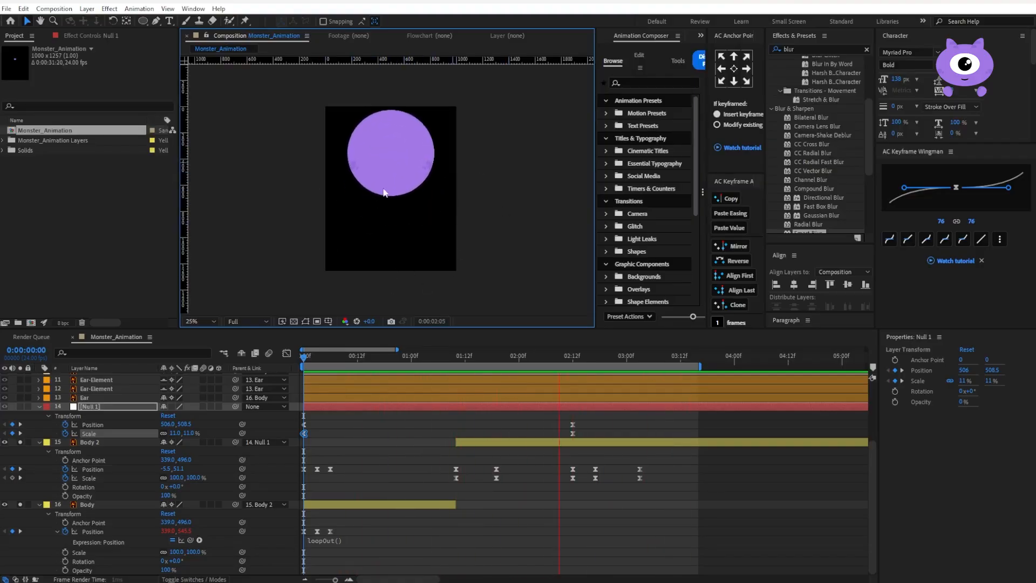
# Step: Scrub the body animation from the start to 0:00:03:03, examining how the shape grows, stretches, squashes and settles at the keyframes
pyautogui.press('space')
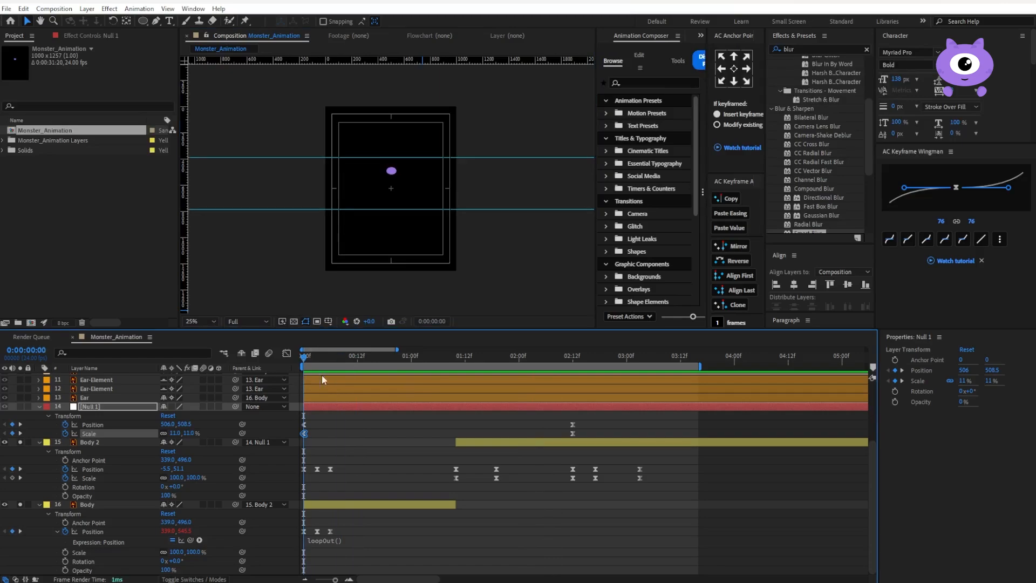
pyautogui.moveTo(321, 374); pyautogui.dragTo(465, 365)
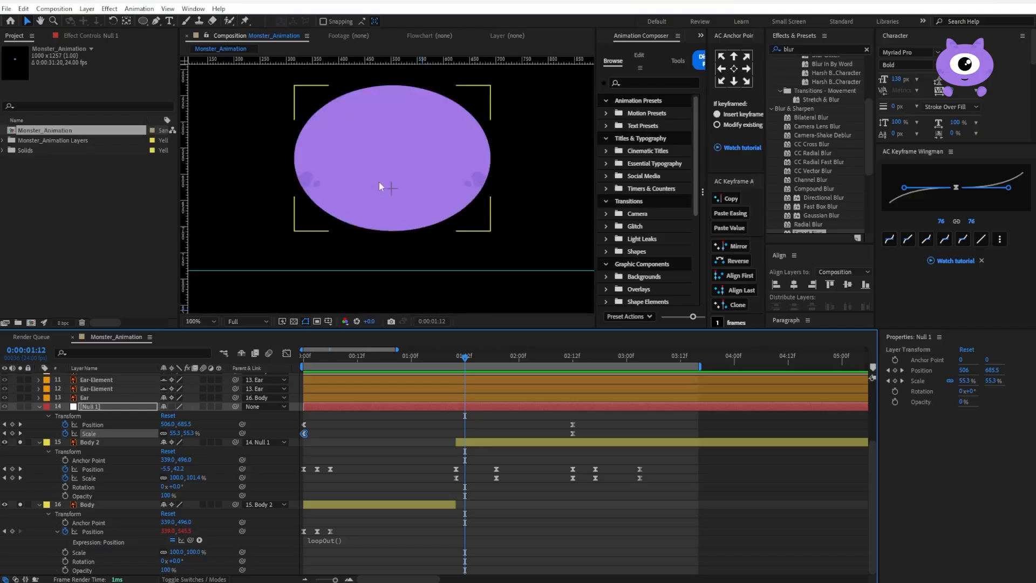
pyautogui.press('/')
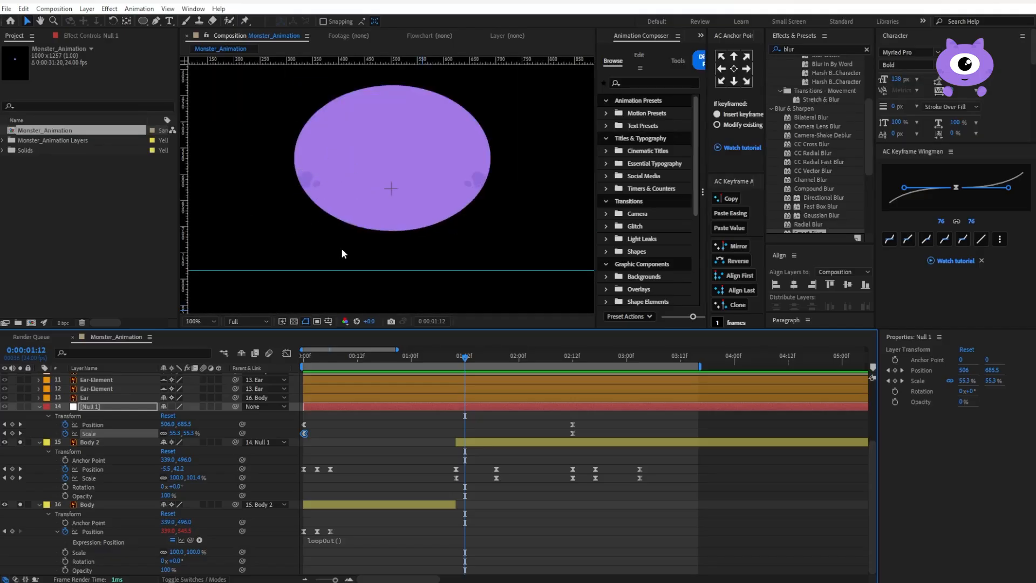
pyautogui.click(443, 359)
pyautogui.moveTo(443, 359); pyautogui.dragTo(488, 359)
pyautogui.press(',')
pyautogui.press(',')
pyautogui.press(',')
pyautogui.press(',')
pyautogui.click(496, 359)
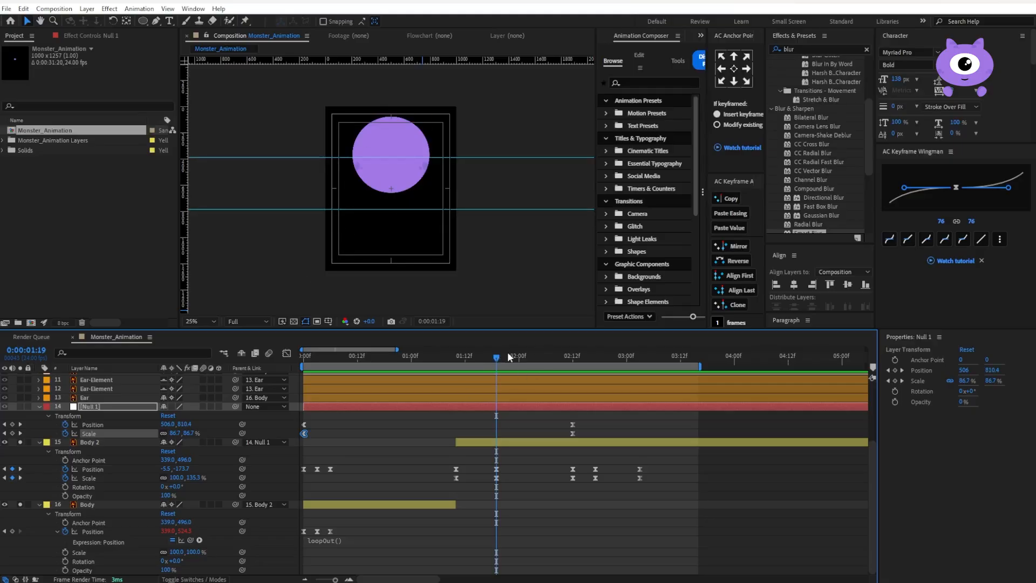
pyautogui.moveTo(507, 352); pyautogui.dragTo(636, 388)
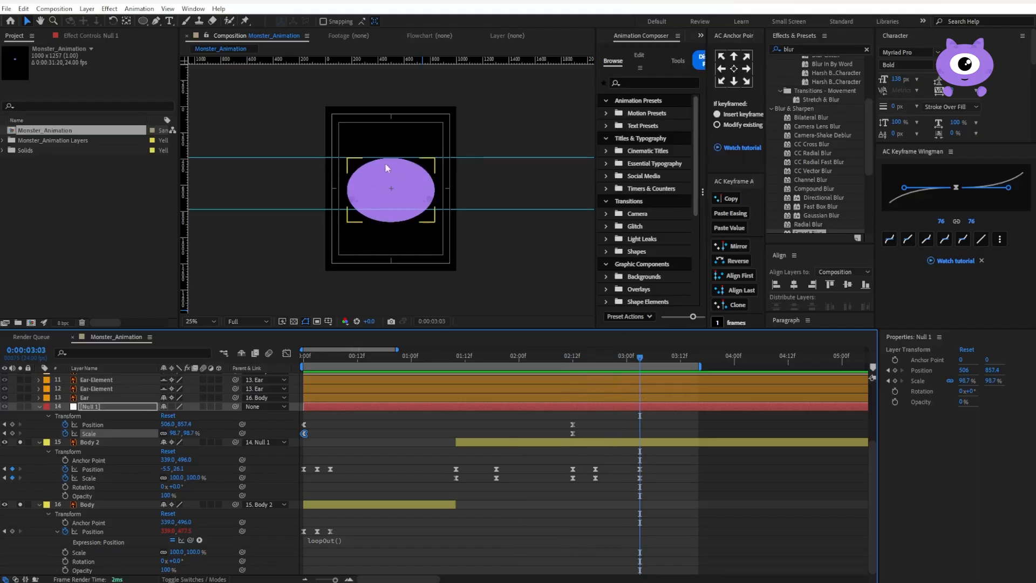
# Step: Examine Body 2's last three pairs of Position and Scale keyframes, and preview the animation
pyautogui.moveTo(668, 467); pyautogui.dragTo(556, 487)
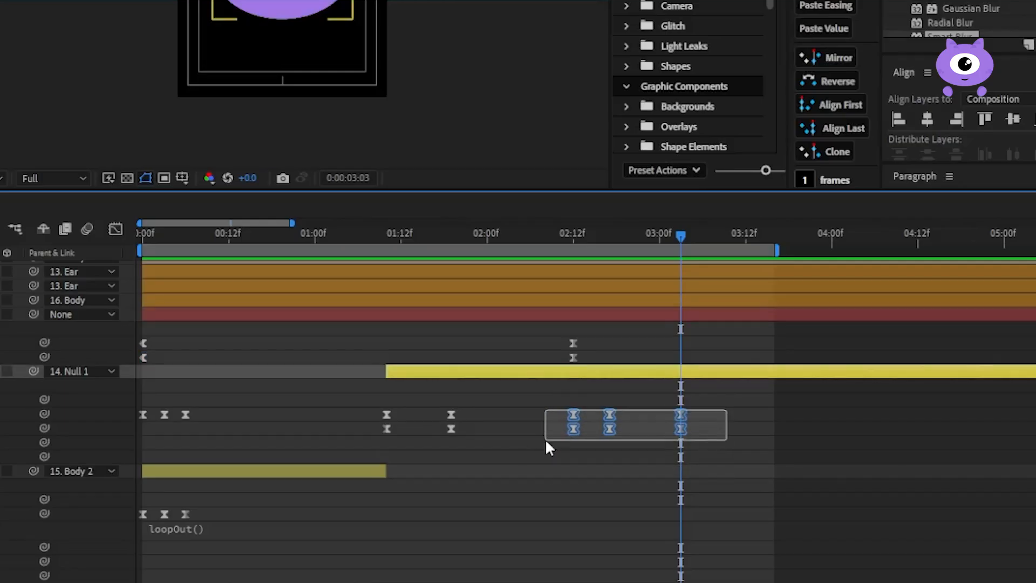
pyautogui.moveTo(545, 440); pyautogui.dragTo(545, 440)
pyautogui.click(560, 496)
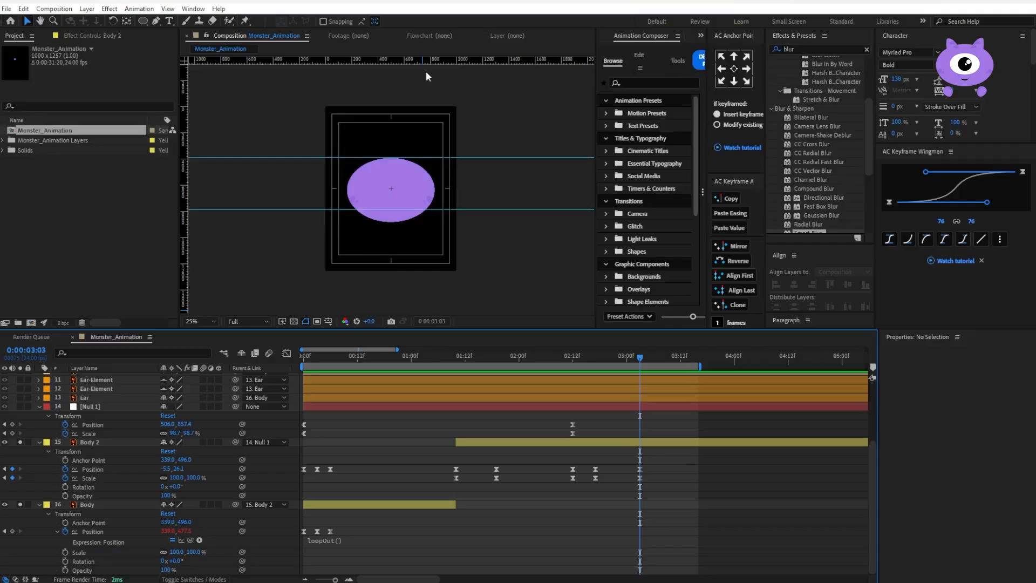
pyautogui.press('space')
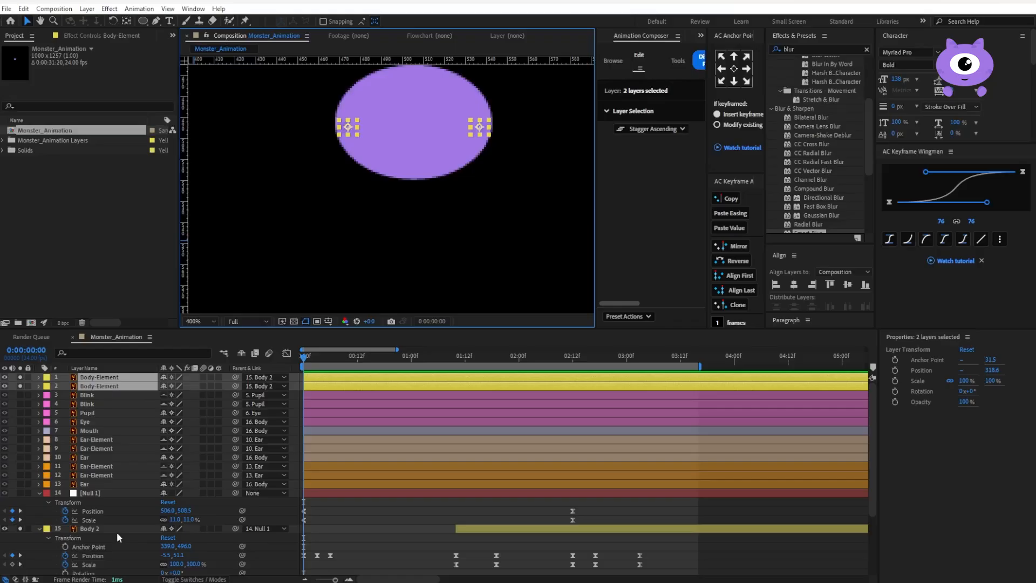
# Step: Duplicate the Monster_Animation composition and rename the copy Rolling
pyautogui.scroll(-5, 331, 502)
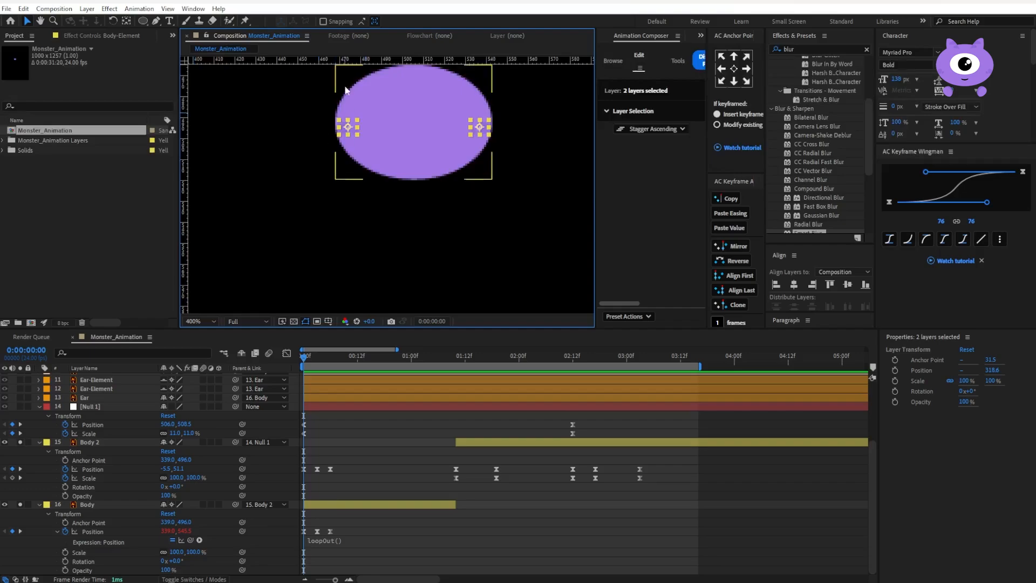
pyautogui.scroll(5, 114, 481)
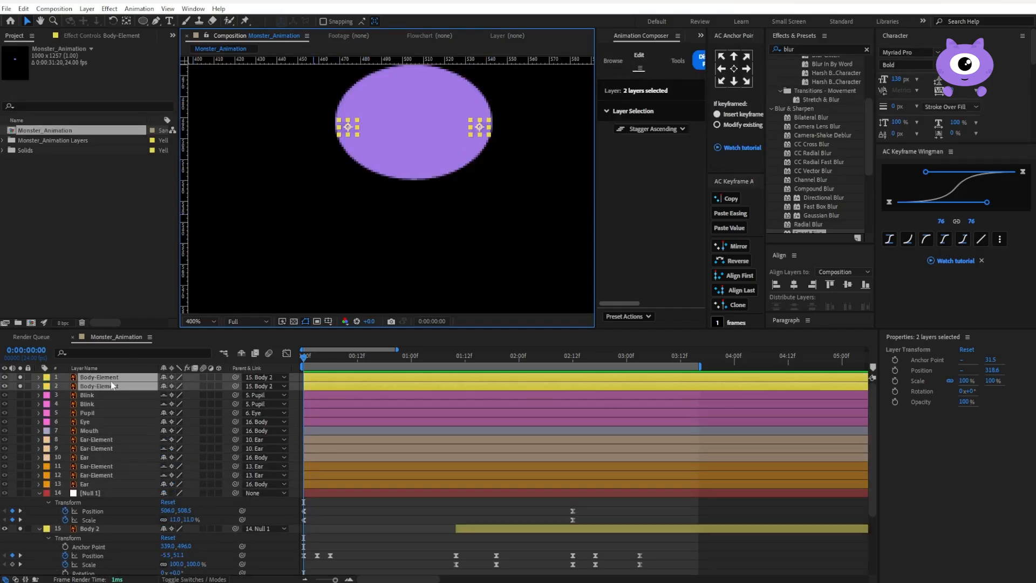
pyautogui.click(103, 340)
pyautogui.click(103, 131)
pyautogui.hotkey('ctrl', 'd')
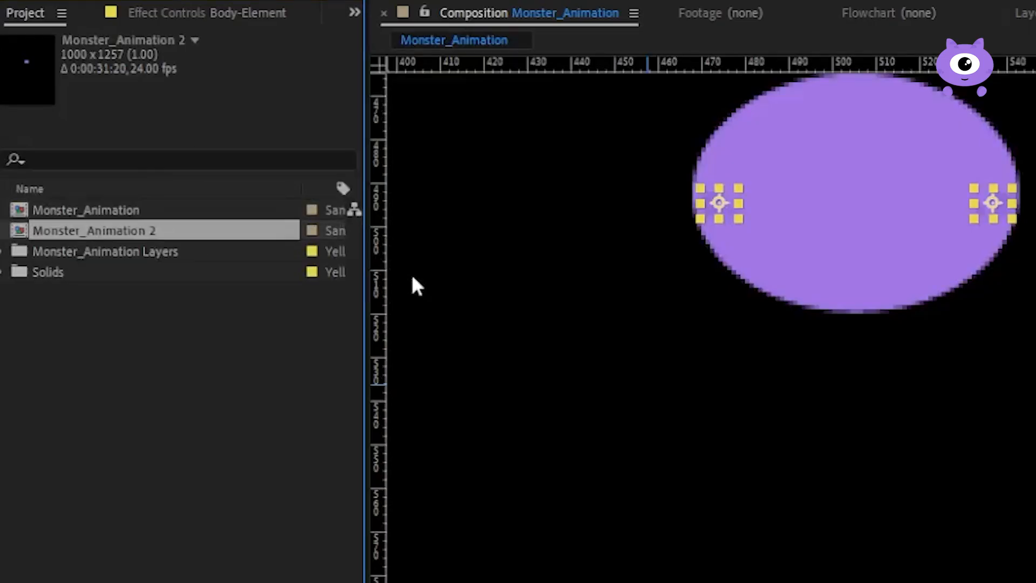
pyautogui.press('Return')
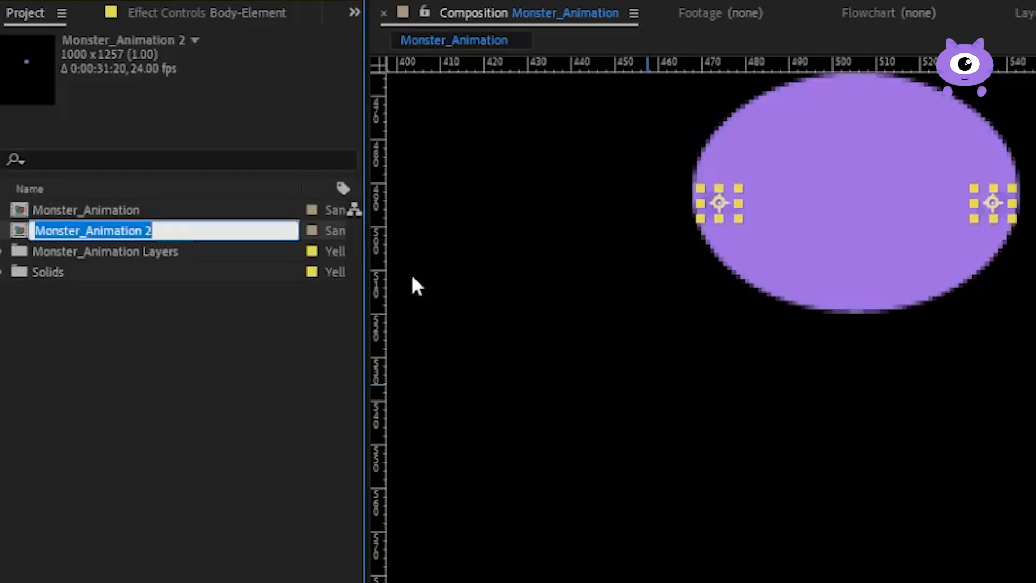
pyautogui.write('Rolling')
pyautogui.press('Return')
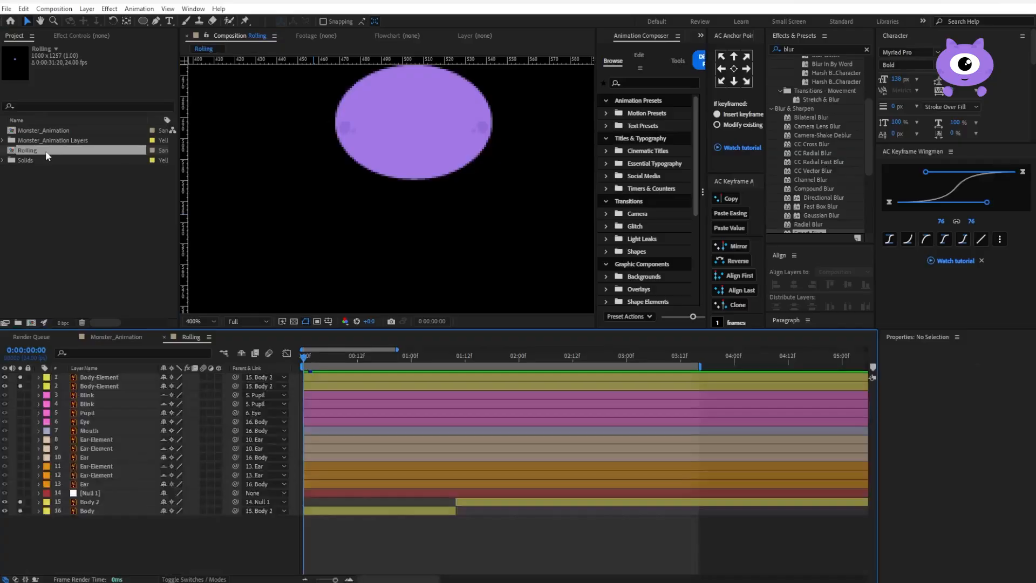
# Step: Delete every layer in the Rolling composition from the upper Blink down to Body 2, keeping both Body-Element layers and Body
pyautogui.click(103, 376)
pyautogui.click(100, 386)
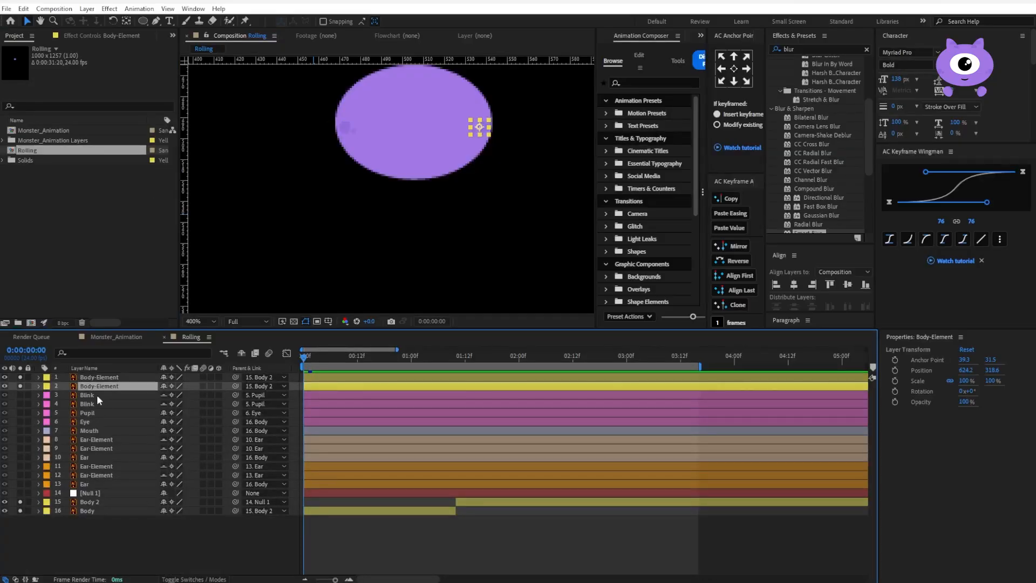
pyautogui.click(97, 394)
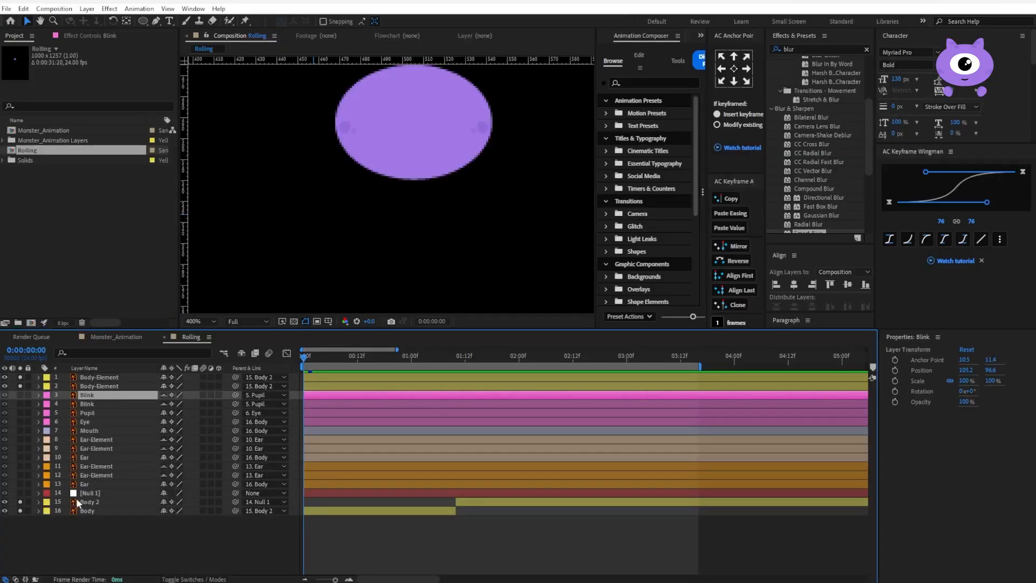
pyautogui.keyDown('shift'); pyautogui.click(89, 502); pyautogui.keyUp('shift')
pyautogui.press('Delete')
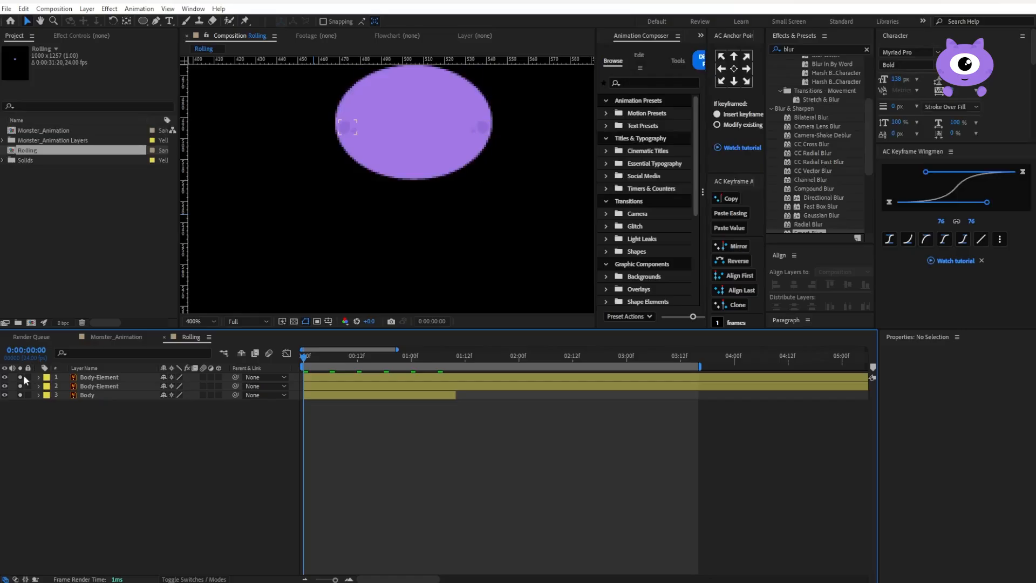
# Step: Turn off soloing on the remaining layers and reveal their keyframed properties
pyautogui.hotkey('ctrl', 'a')
pyautogui.press('u')
pyautogui.click(101, 464)
pyautogui.click(64, 397)
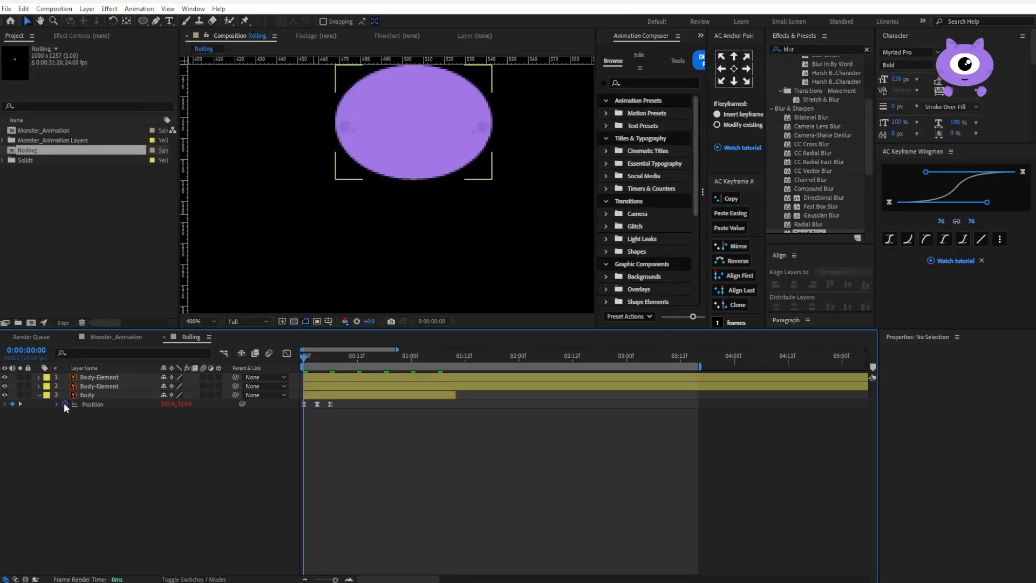
# Step: Try to remove the Body layer's Position keyframes
pyautogui.click(65, 403)
pyautogui.click(68, 445)
pyautogui.hotkey('ctrl', 'z')
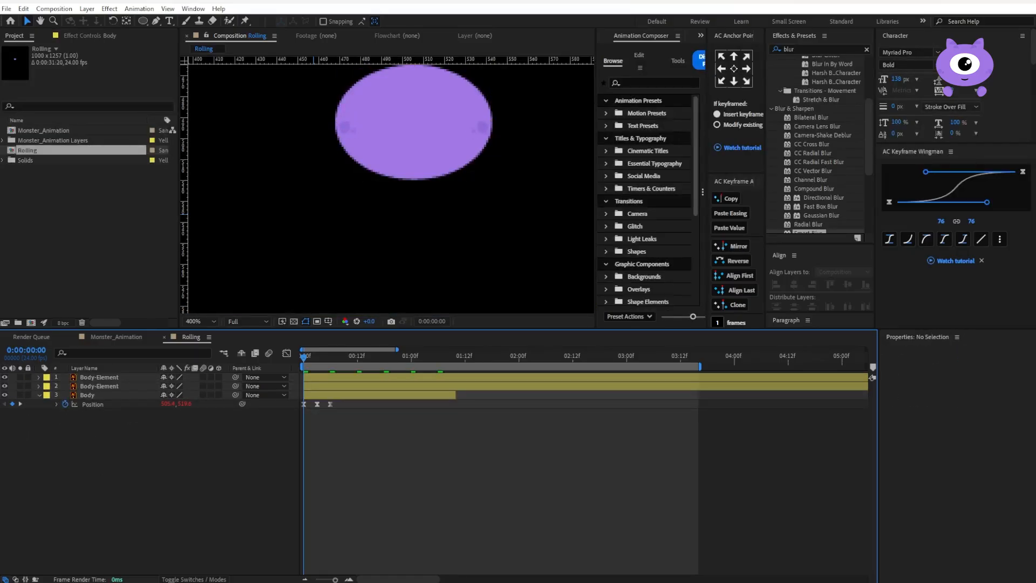
# Step: Duplicate the Body layer and move the copy above both Body-Element layers
pyautogui.moveTo(336, 580); pyautogui.dragTo(338, 580)
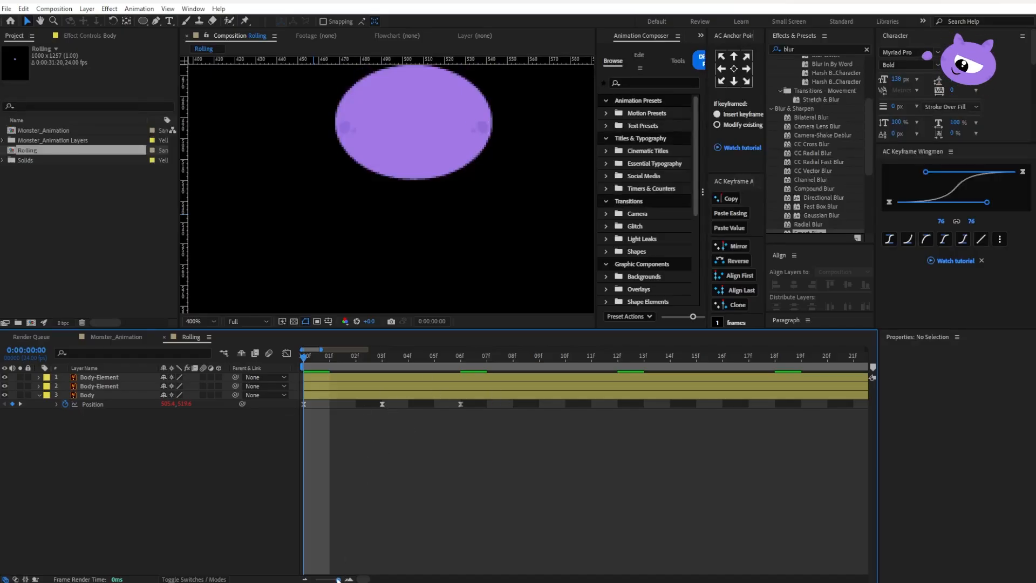
pyautogui.moveTo(339, 580); pyautogui.dragTo(337, 580)
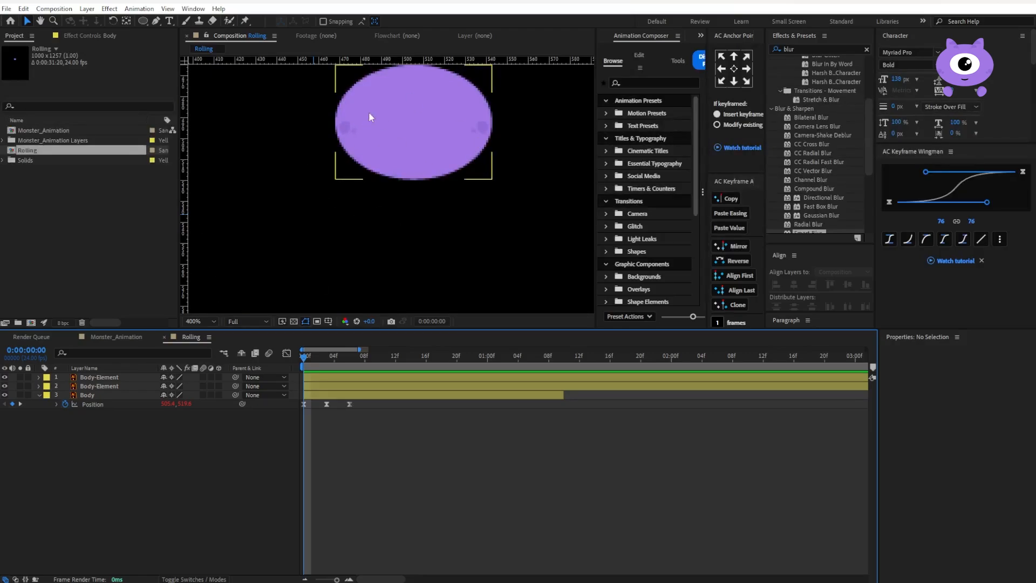
pyautogui.click(105, 387)
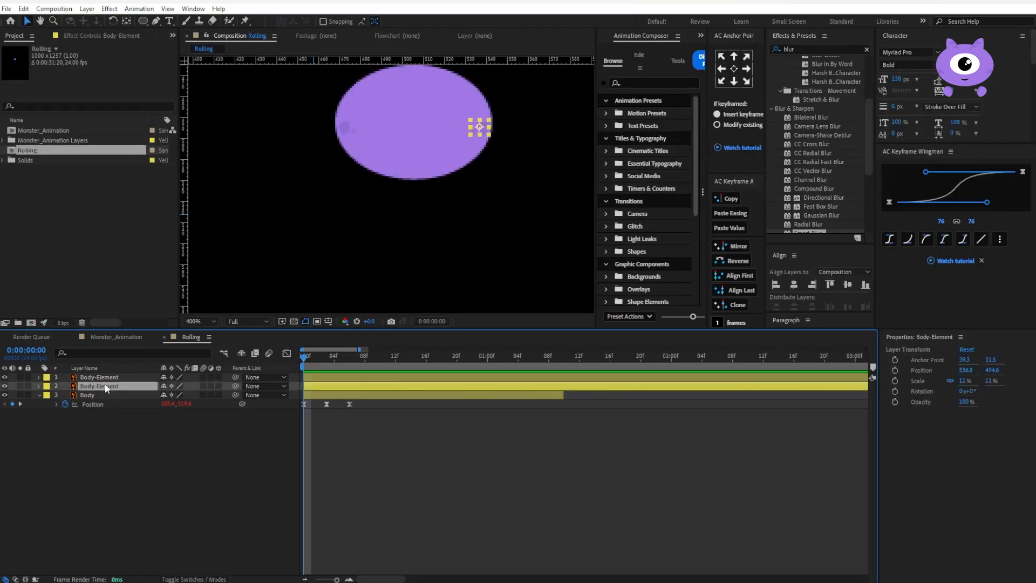
pyautogui.click(102, 377)
pyautogui.click(107, 396)
pyautogui.hotkey('ctrl', 'd')
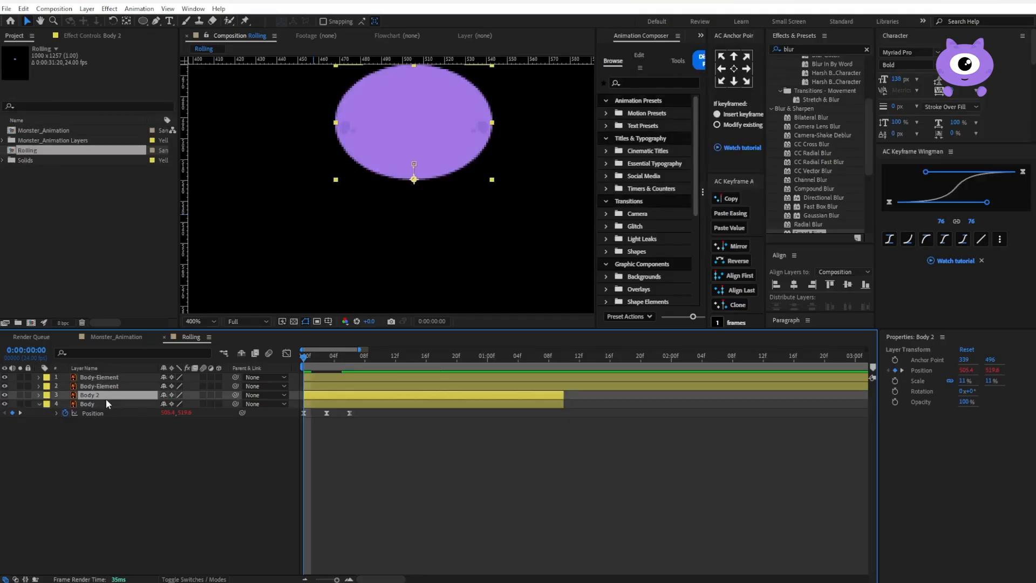
pyautogui.moveTo(106, 398); pyautogui.dragTo(98, 377)
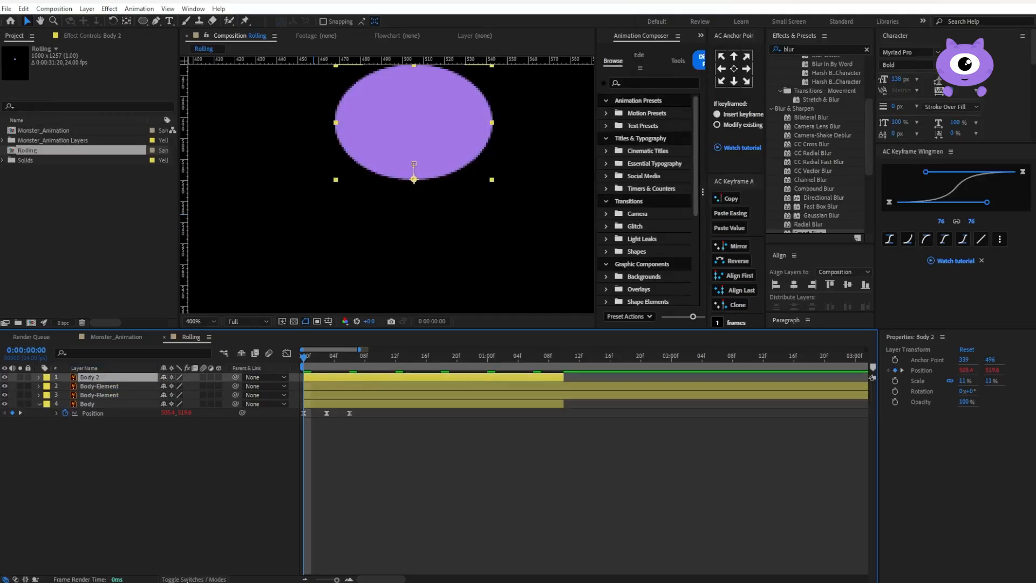
# Step: Set Body 2 as the track matte for both Body-Element layers
pyautogui.click(106, 387)
pyautogui.keyDown('shift'); pyautogui.click(105, 396); pyautogui.keyUp('shift')
pyautogui.press('F4')
pyautogui.click(206, 396)
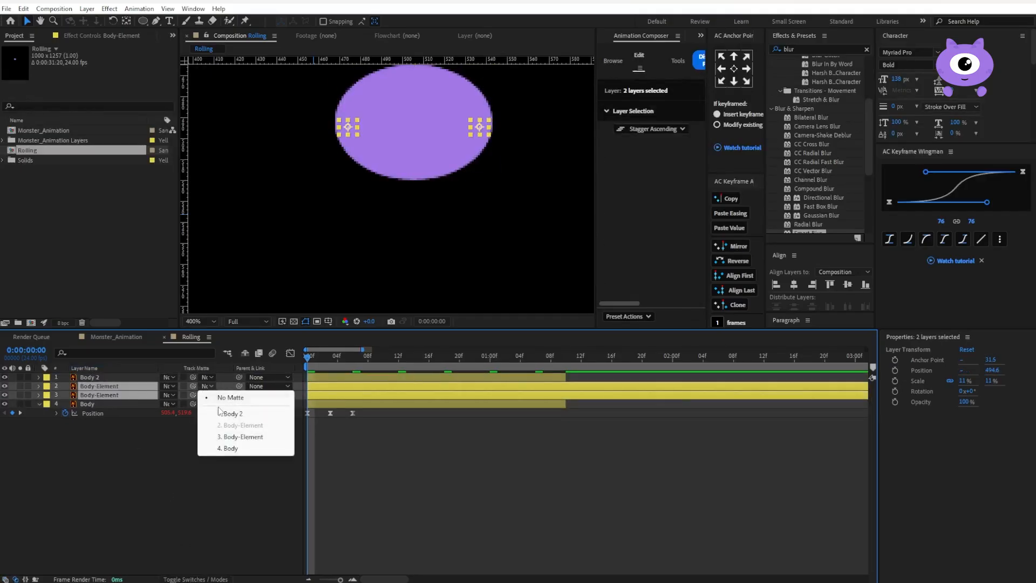
pyautogui.click(222, 414)
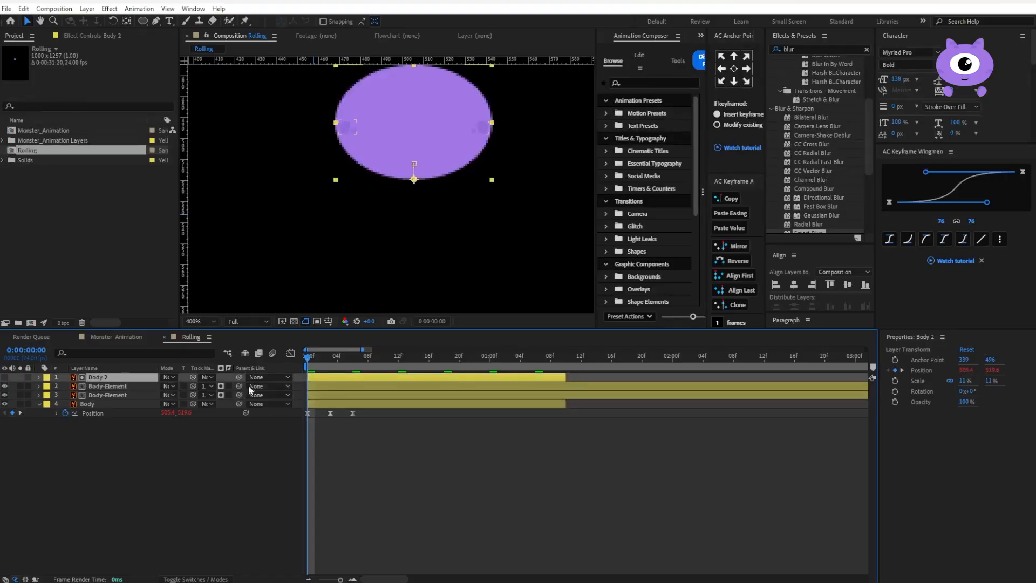
# Step: Add a null object and move it to the body's centre, at about 504.5, 492.5
pyautogui.hotkey('ctrl', 'alt', 'shift', 'y')
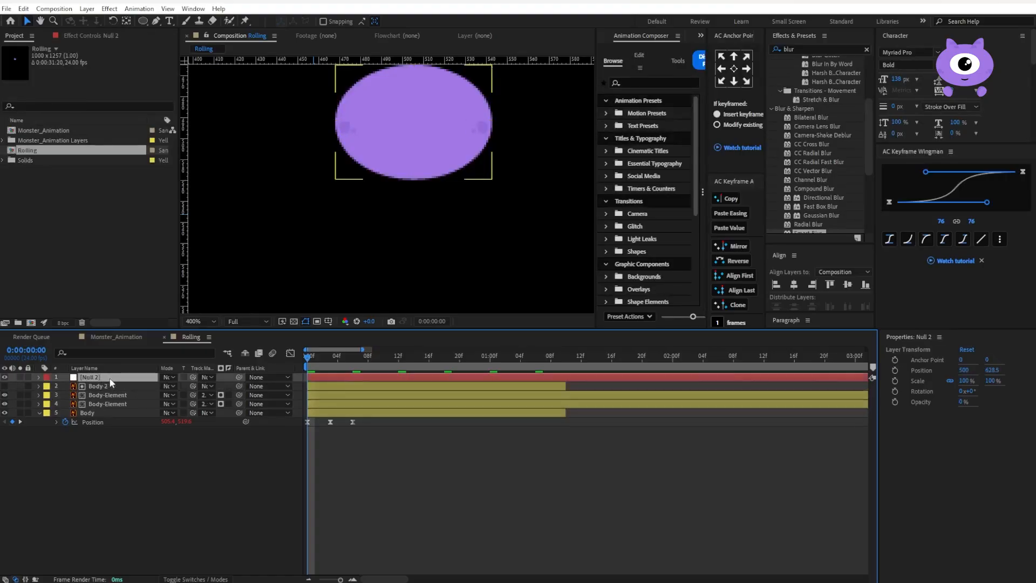
pyautogui.press(',')
pyautogui.moveTo(439, 309); pyautogui.dragTo(445, 169)
pyautogui.press('.')
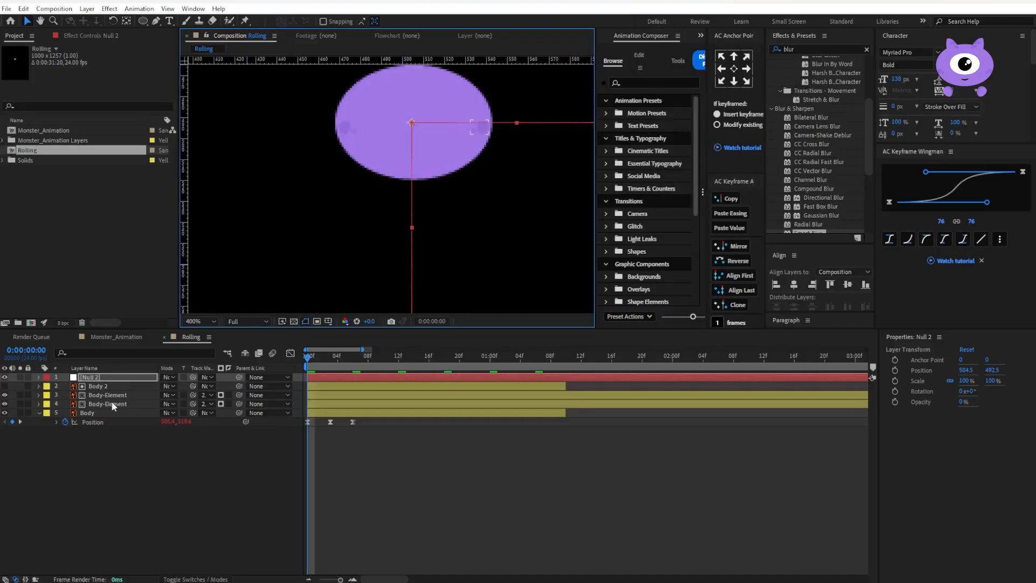
# Step: Parent both Body-Element layers to the Null 2 layer
pyautogui.click(112, 396)
pyautogui.keyDown('shift'); pyautogui.click(112, 404); pyautogui.keyUp('shift')
pyautogui.moveTo(239, 395); pyautogui.dragTo(104, 374)
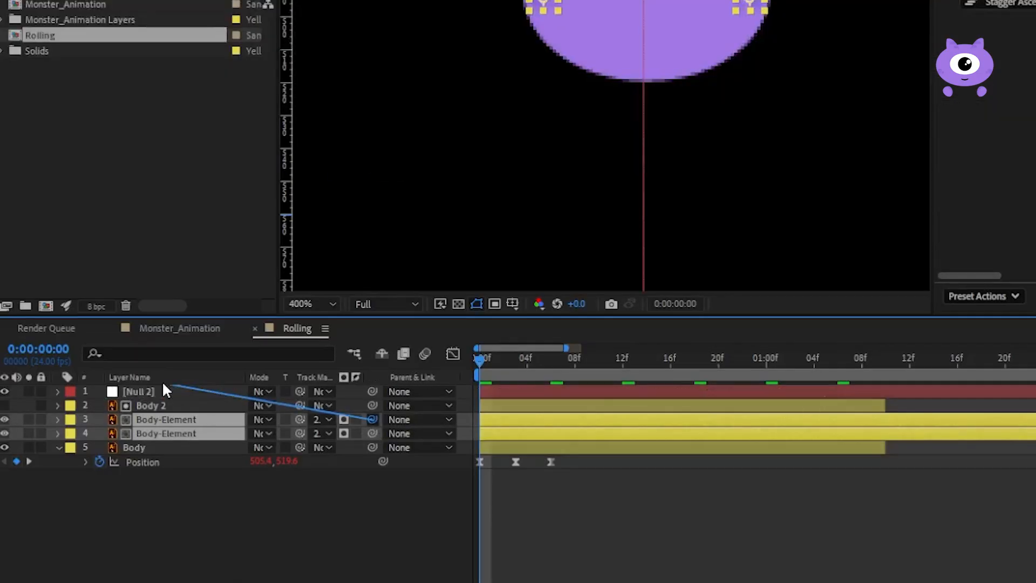
pyautogui.moveTo(165, 389); pyautogui.dragTo(155, 390)
# Step: Keyframe the null's Position so it moves upward from below the body's centre at frame 0 to about 504.5, 469 at frame 6
pyautogui.click(154, 389)
pyautogui.press('p')
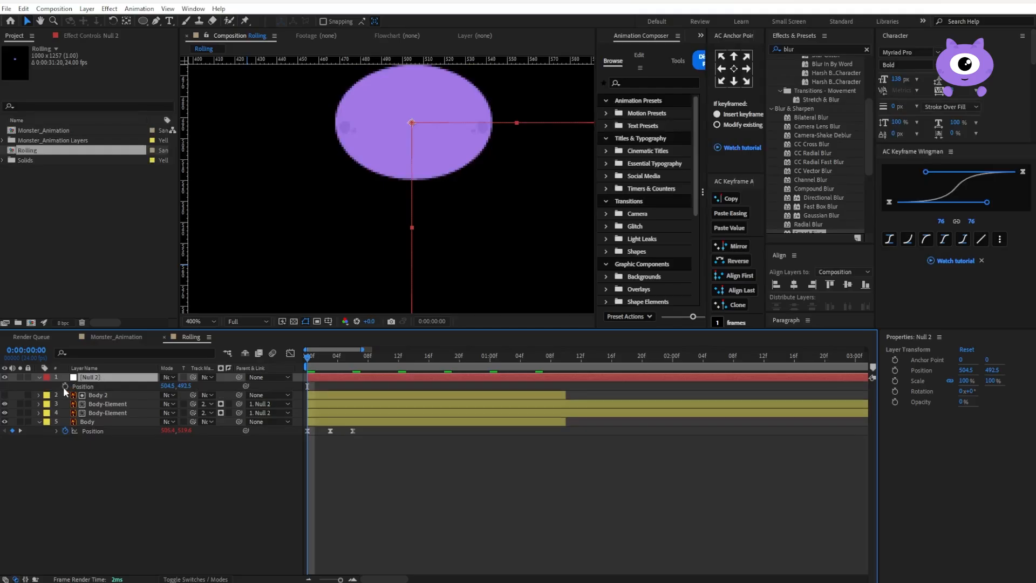
pyautogui.click(65, 386)
pyautogui.moveTo(453, 186); pyautogui.dragTo(473, 207)
pyautogui.moveTo(311, 361); pyautogui.dragTo(338, 359)
pyautogui.moveTo(484, 250); pyautogui.dragTo(482, 162)
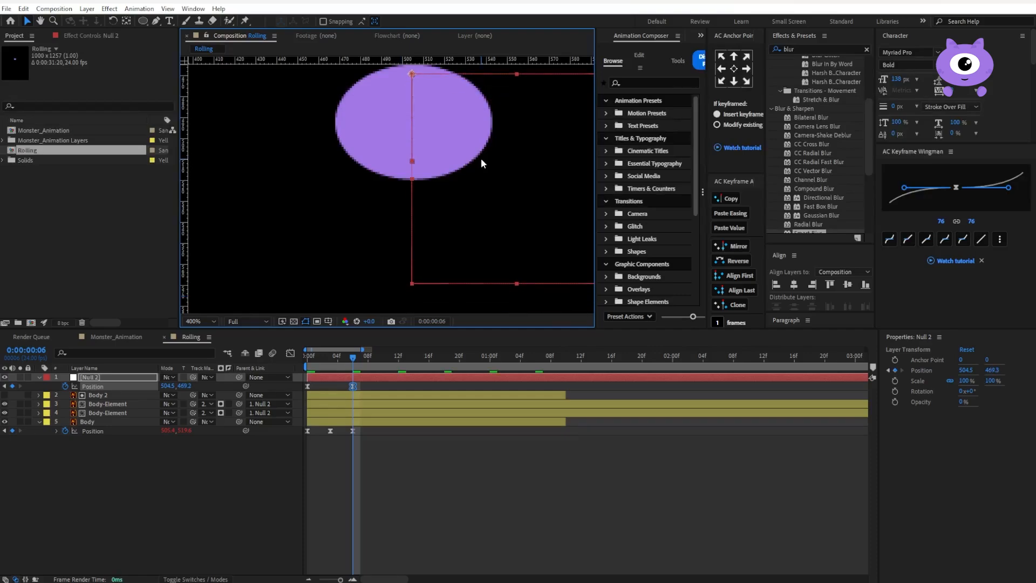
# Step: End the work area at 0:00:00:06 and preview the rolling from the start
pyautogui.click(361, 368)
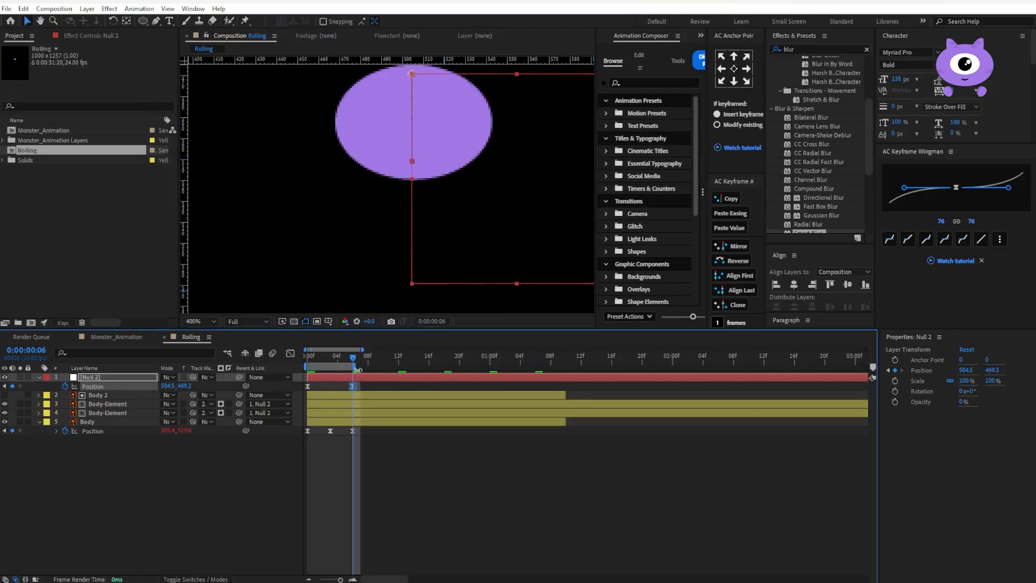
pyautogui.moveTo(352, 363); pyautogui.dragTo(300, 378)
pyautogui.click(363, 455)
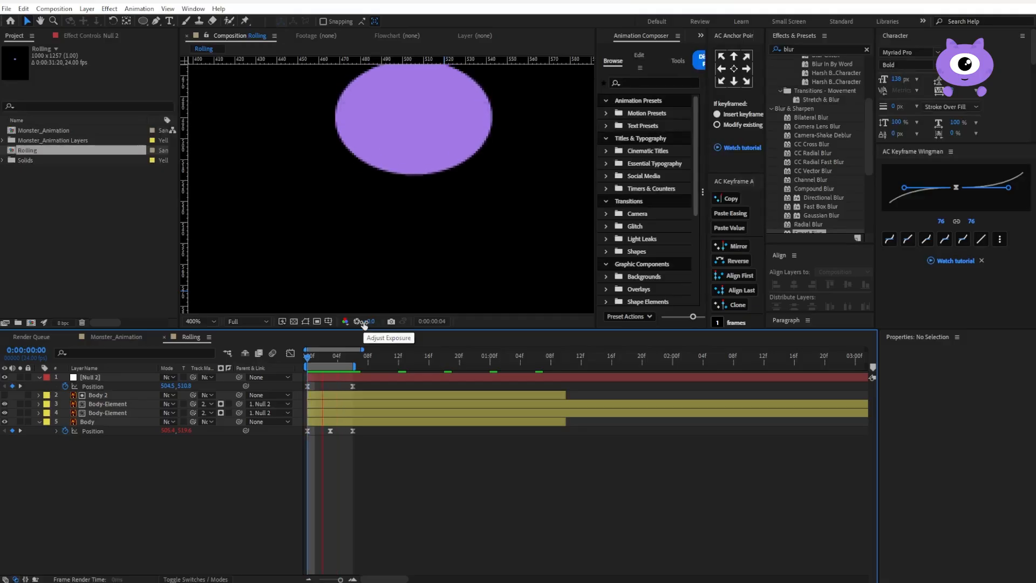
# Step: Examine the rolling spots at 0:00:00:03, and compare with the whole Monster_Animation composition at its start
pyautogui.click(330, 356)
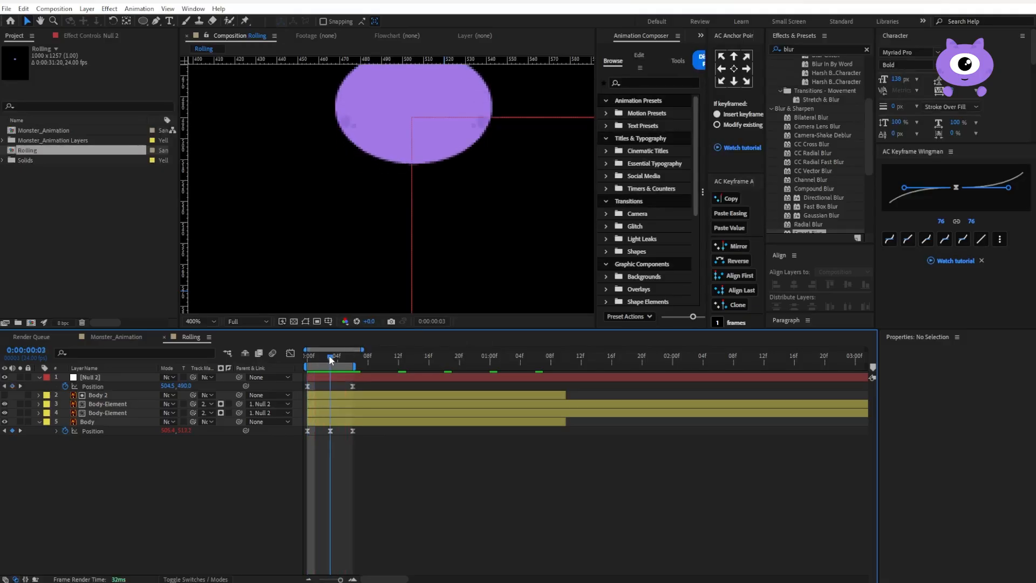
pyautogui.moveTo(425, 106); pyautogui.dragTo(381, 196)
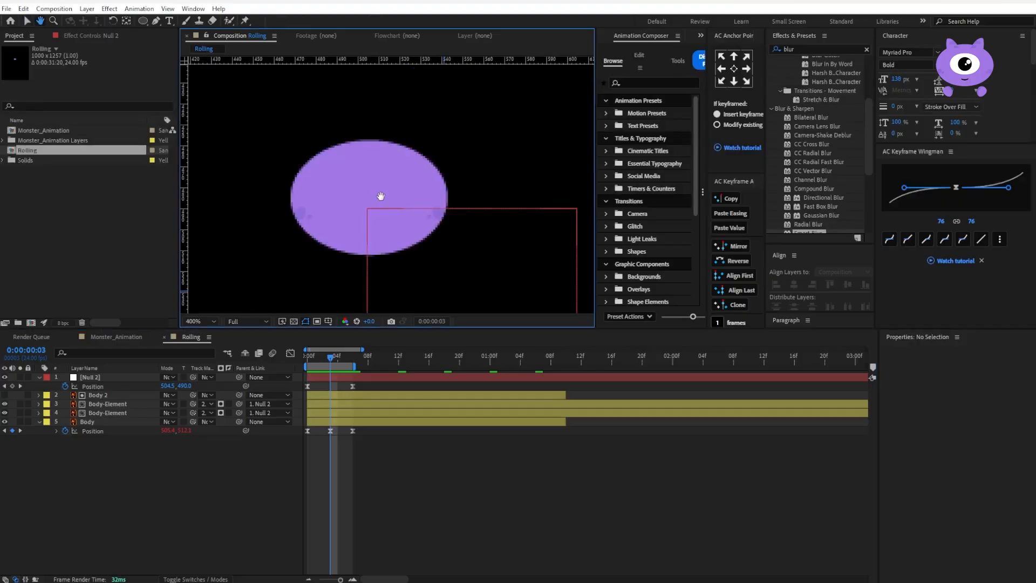
pyautogui.click(397, 486)
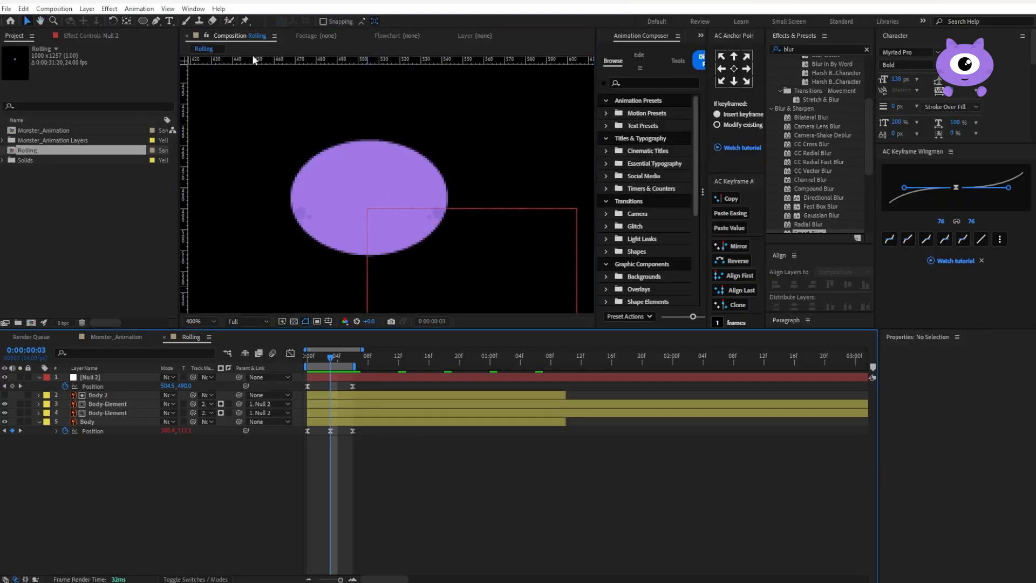
pyautogui.click(116, 337)
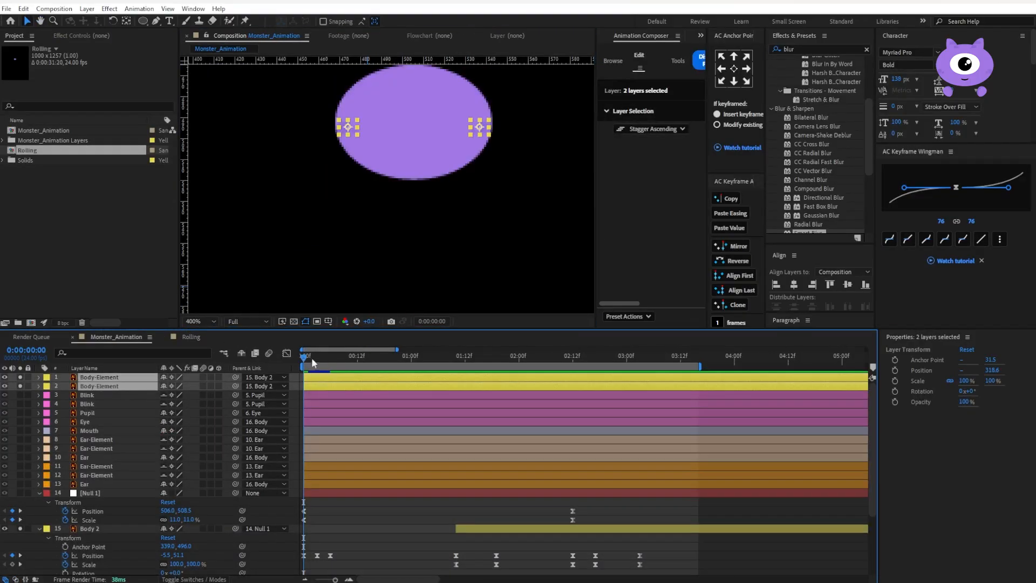
pyautogui.click(312, 357)
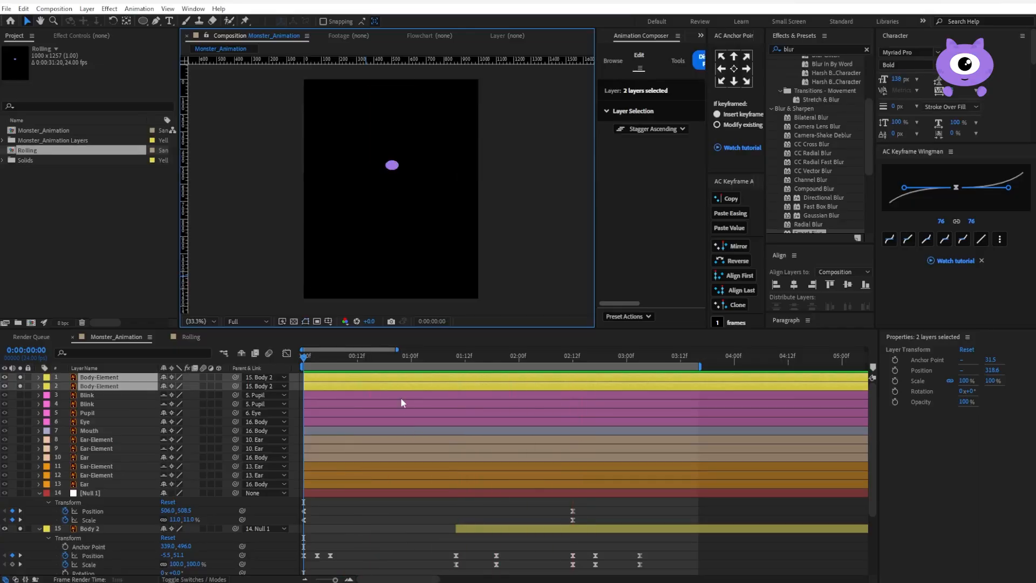
pyautogui.scroll(-3, 452, 412)
pyautogui.scroll(3, 452, 413)
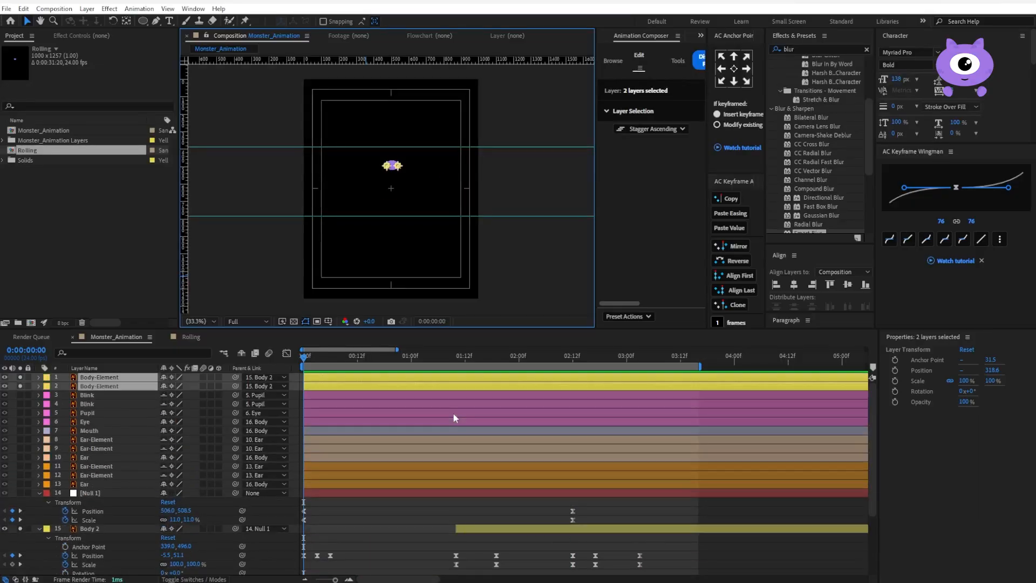
pyautogui.click(191, 337)
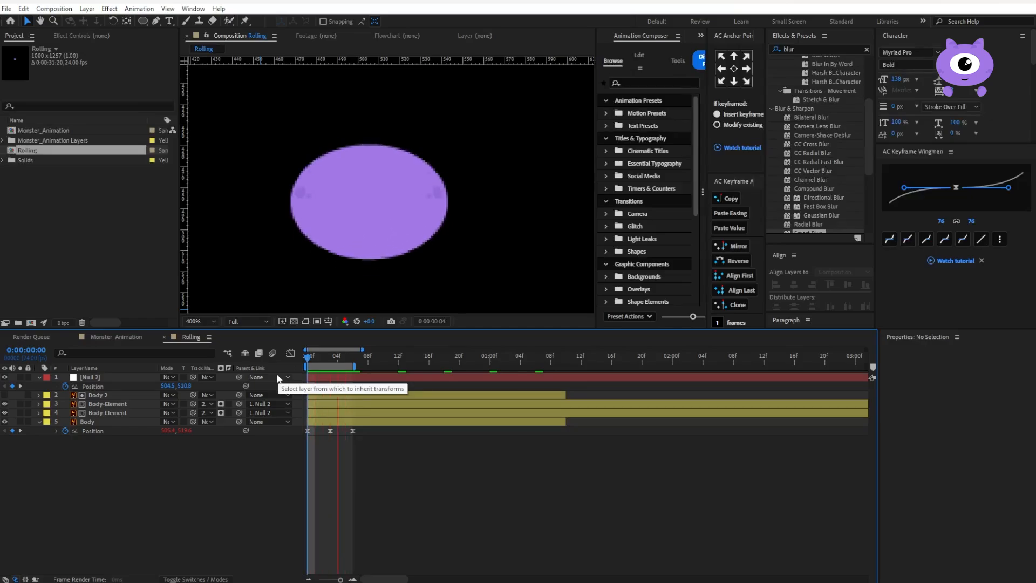
# Step: Trim the Rolling composition to its work area
pyautogui.rightClick(329, 365)
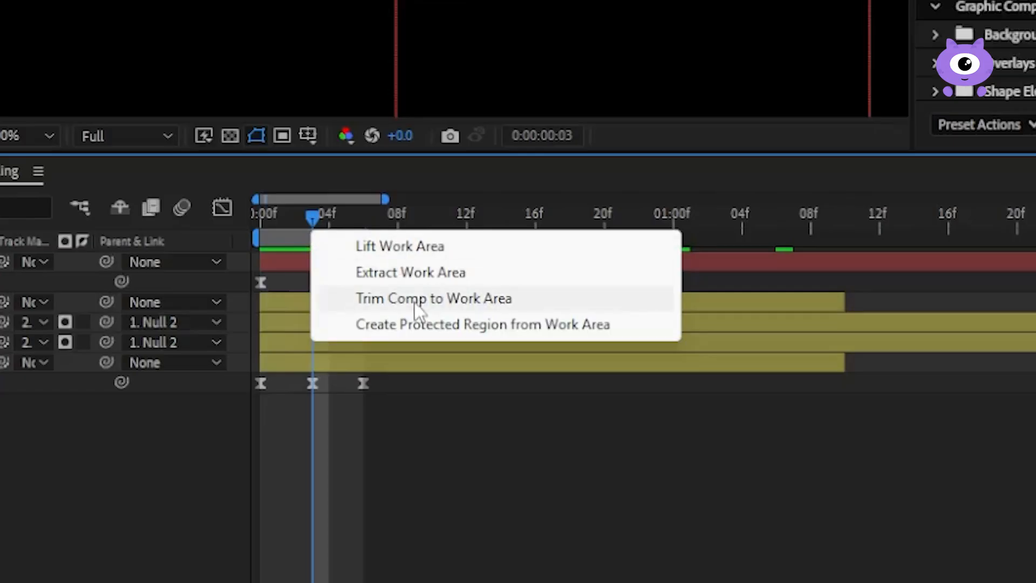
pyautogui.click(416, 304)
pyautogui.rightClick(178, 338)
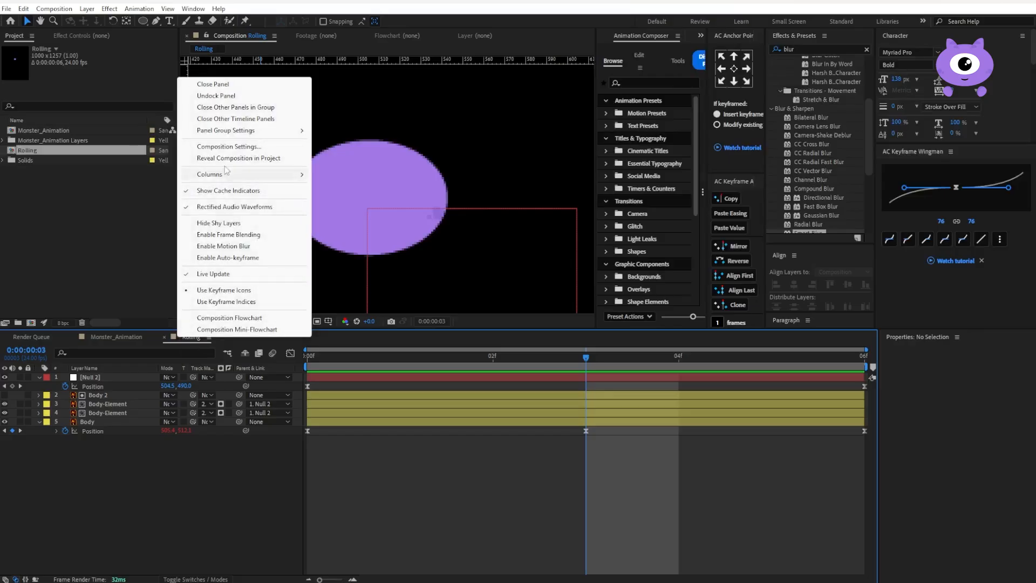
pyautogui.press('Escape')
# Step: Place the Rolling composition as the top layer in Monster_Animation and hide the two Body-Element layers
pyautogui.click(116, 336)
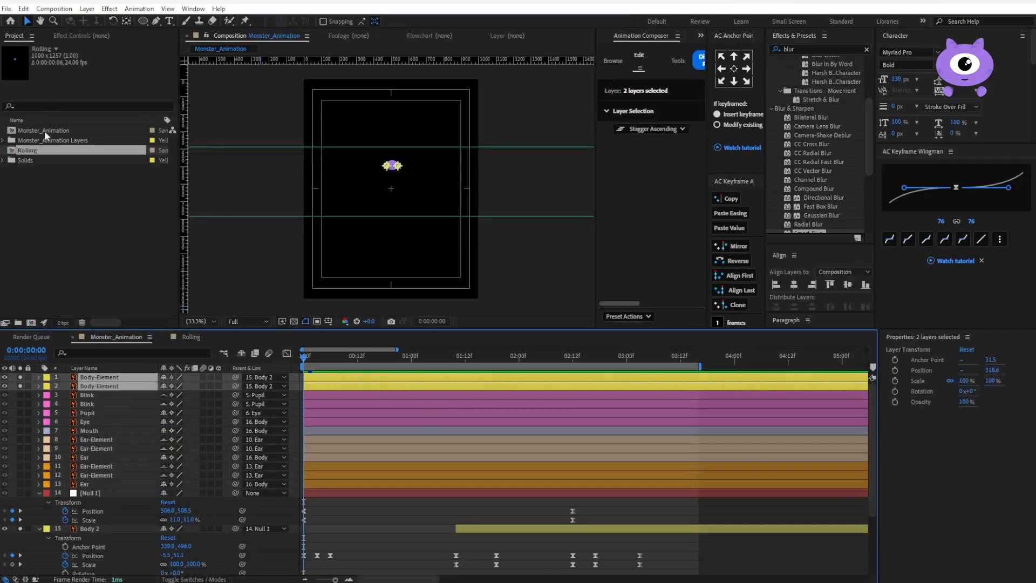
pyautogui.moveTo(46, 156); pyautogui.dragTo(83, 380)
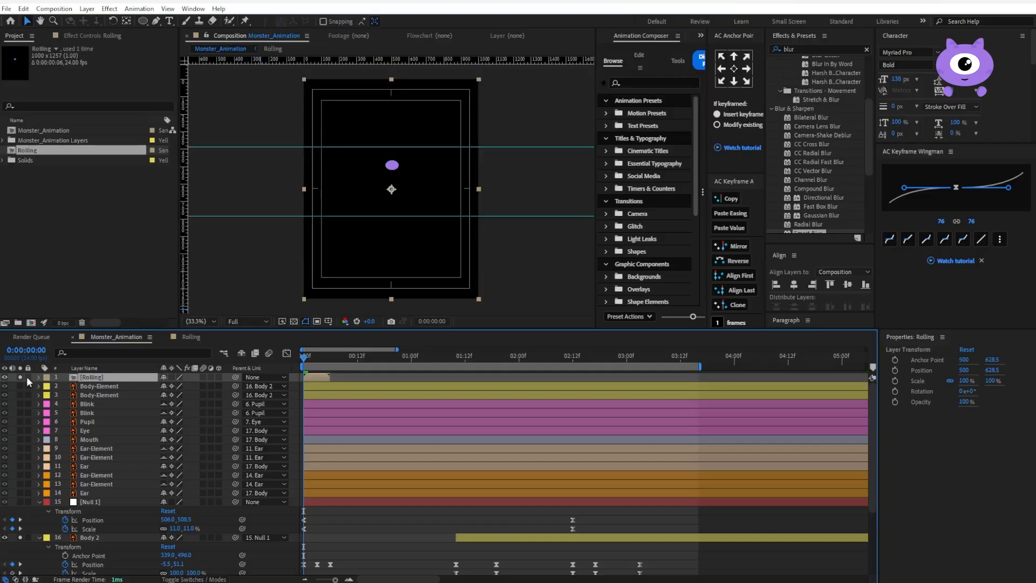
pyautogui.click(20, 377)
pyautogui.moveTo(5, 386); pyautogui.dragTo(5, 395)
# Step: Parent the Rolling layer to the Body layer
pyautogui.click(267, 377)
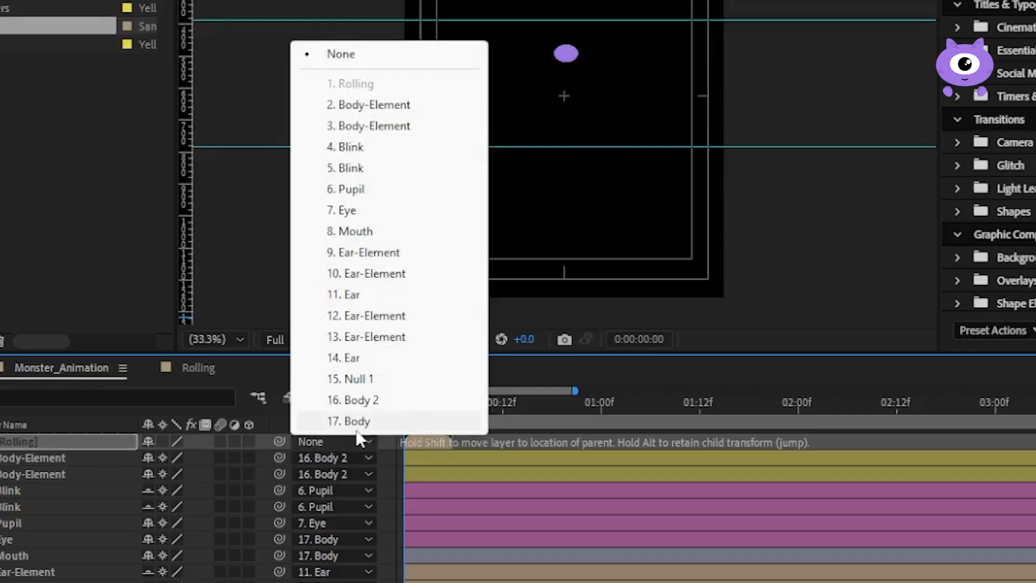
pyautogui.click(363, 432)
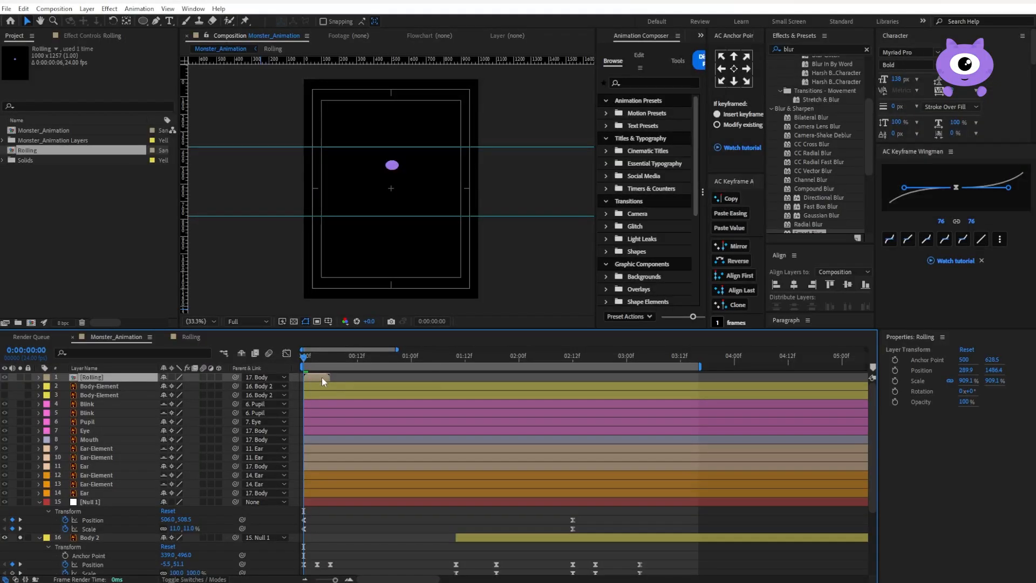
# Step: Enable time remapping on the Rolling layer in Monster_Animation, with the ending keyframe at 0:00:00:05
pyautogui.rightClick(435, 442)
pyautogui.moveTo(377, 121)
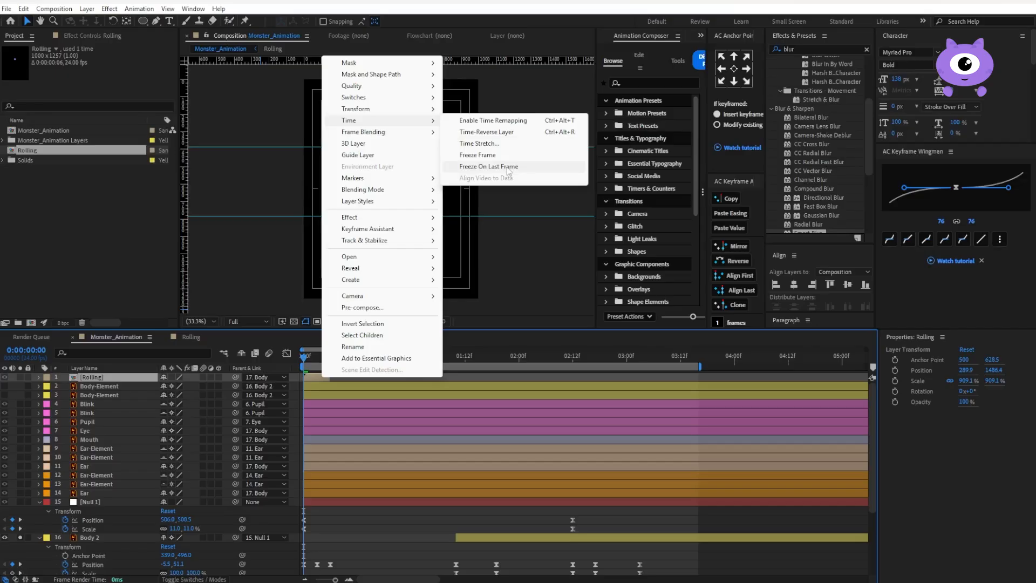
pyautogui.click(534, 203)
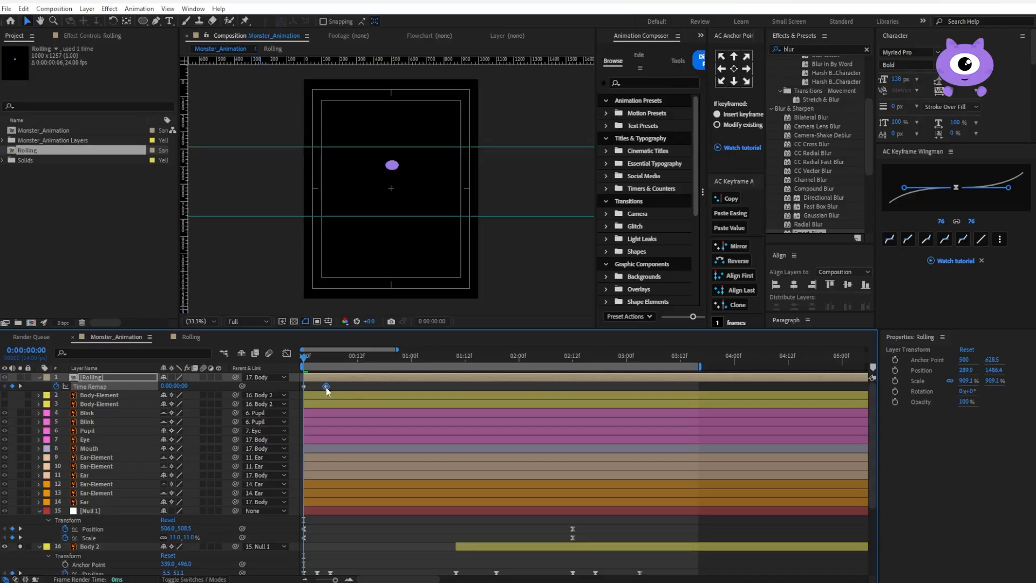
# Step: Add a loopOut() expression to the Rolling layer's Time Remap property and preview the animation
pyautogui.keyDown('alt'); pyautogui.click(57, 386); pyautogui.keyUp('alt')
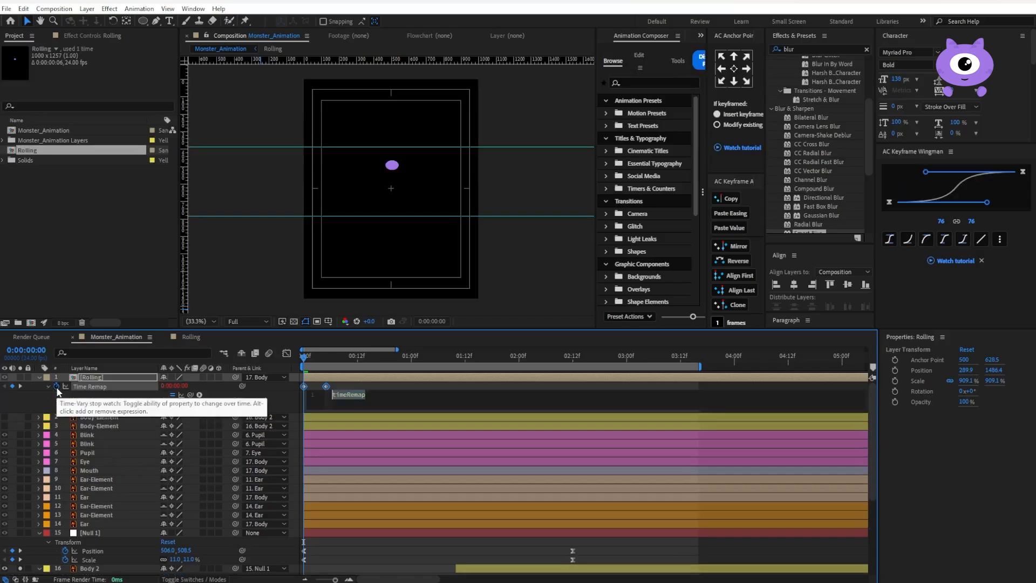
pyautogui.write('loopo')
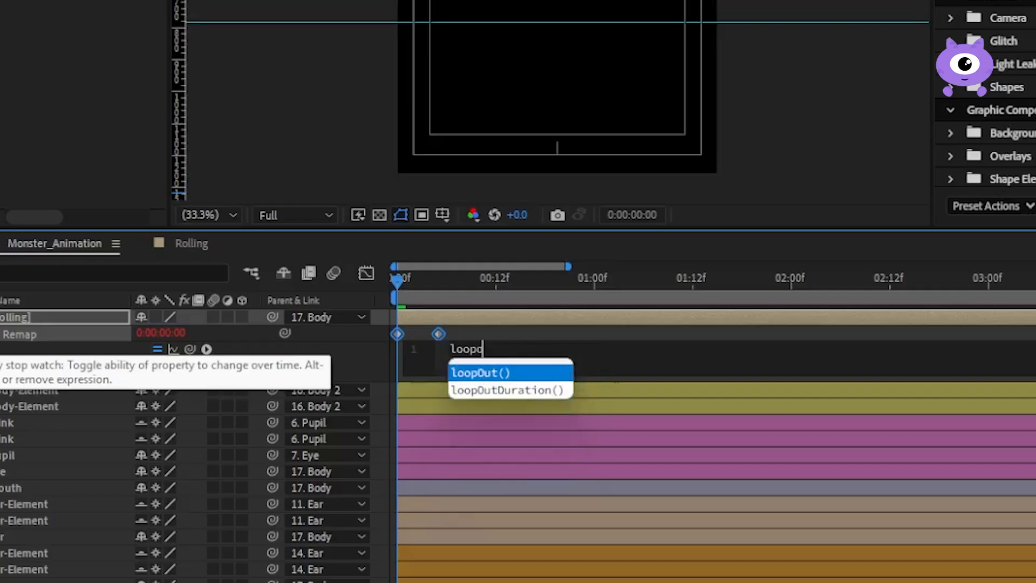
pyautogui.press('Return')
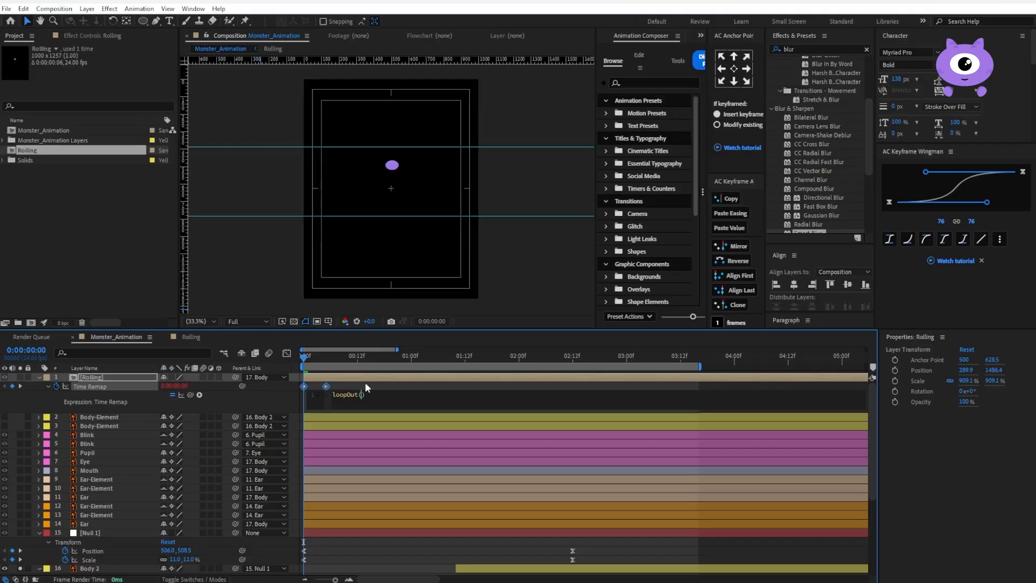
pyautogui.click(365, 383)
pyautogui.press('space')
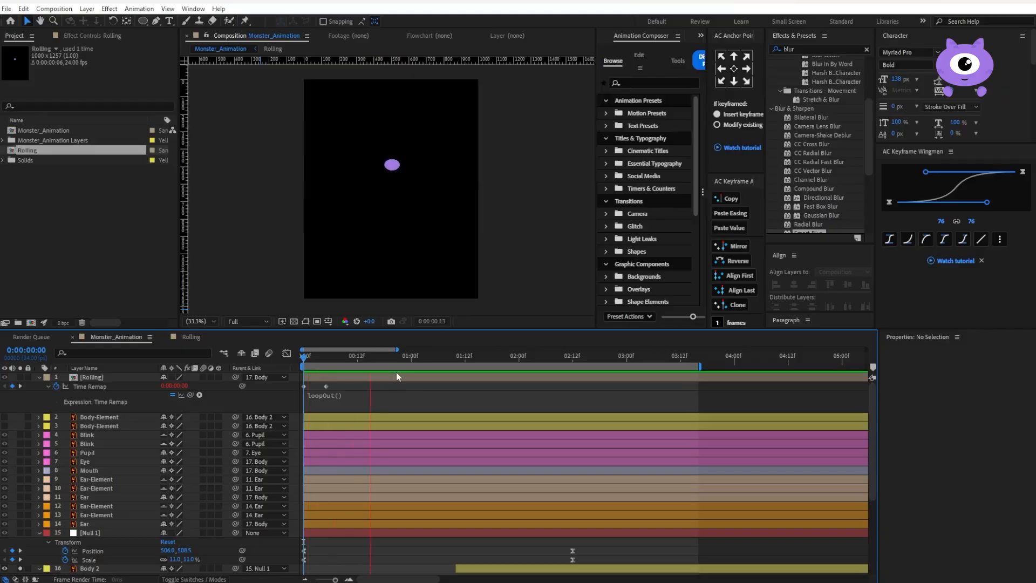
# Step: Try hiding the Body layer inside the Rolling composition and preview Monster_Animation
pyautogui.doubleClick(396, 372)
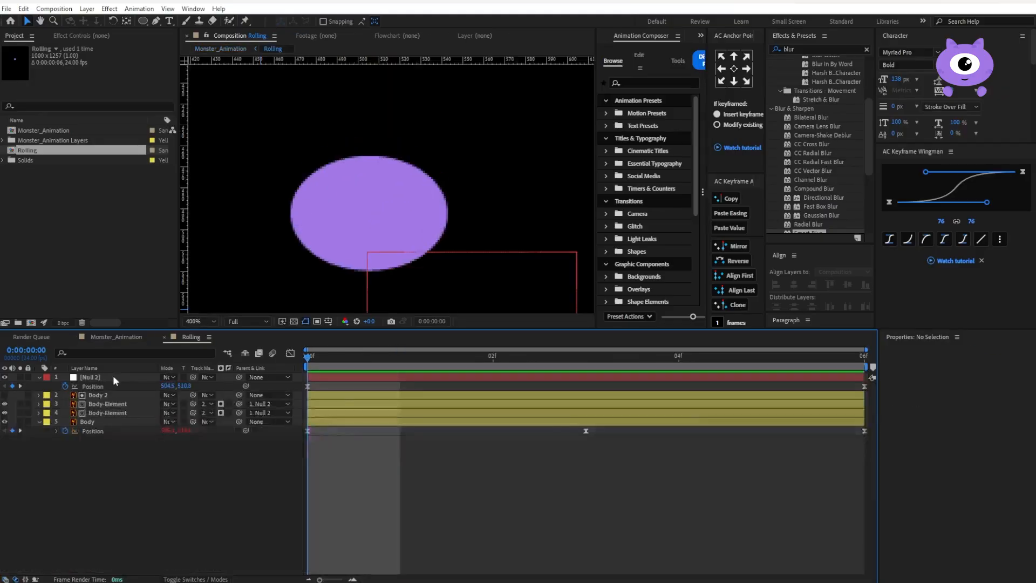
pyautogui.click(5, 421)
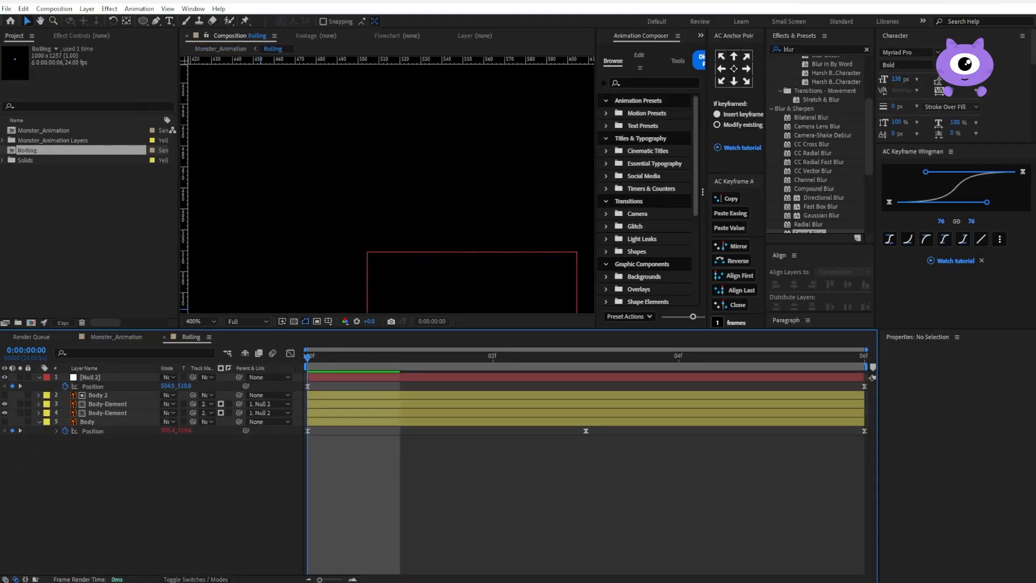
pyautogui.click(237, 50)
pyautogui.press('space')
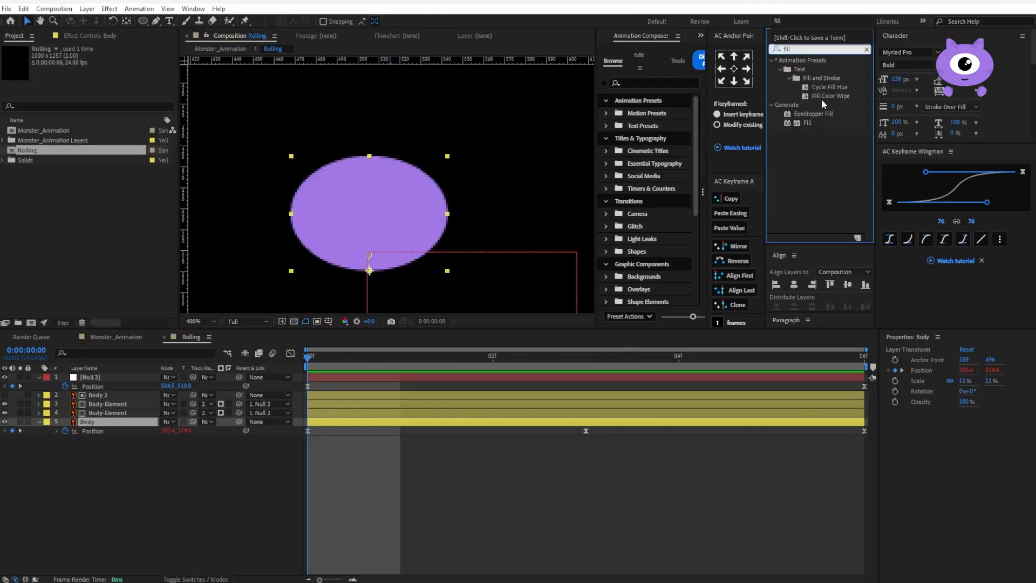
# Step: Apply a red Fill effect to the Body layer in the Rolling composition and return to Monster_Animation
pyautogui.doubleClick(807, 122)
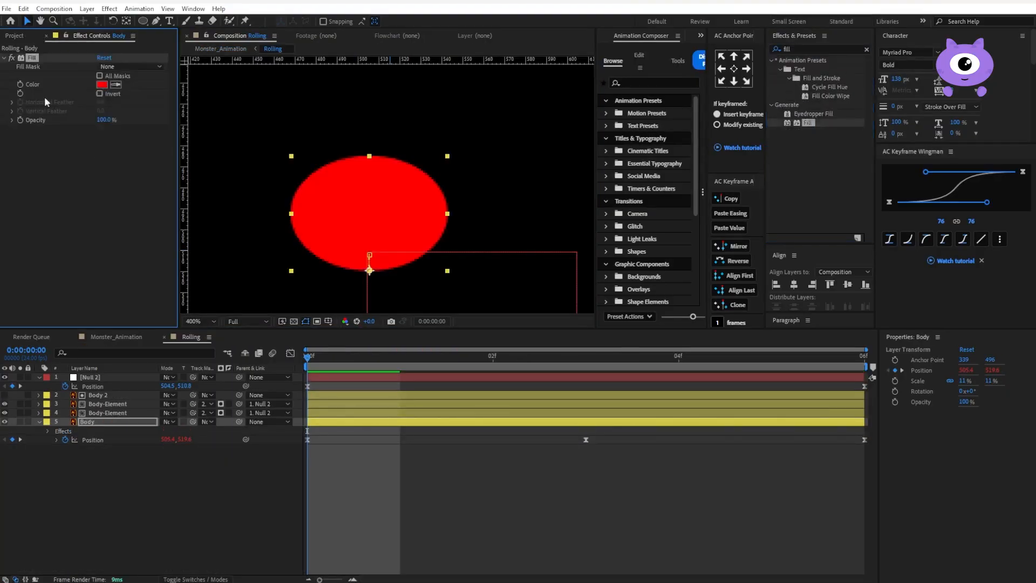
pyautogui.click(211, 50)
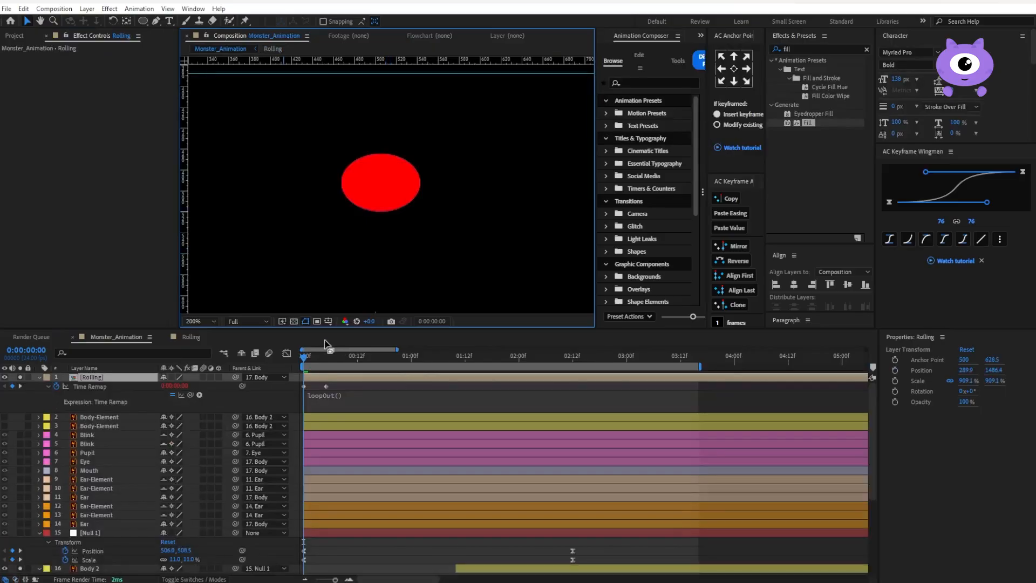
# Step: Scale the Rolling layer to 890.1% to fit within the body and split it at 0:00:01:10
pyautogui.press('s')
pyautogui.scroll(2, 365, 179)
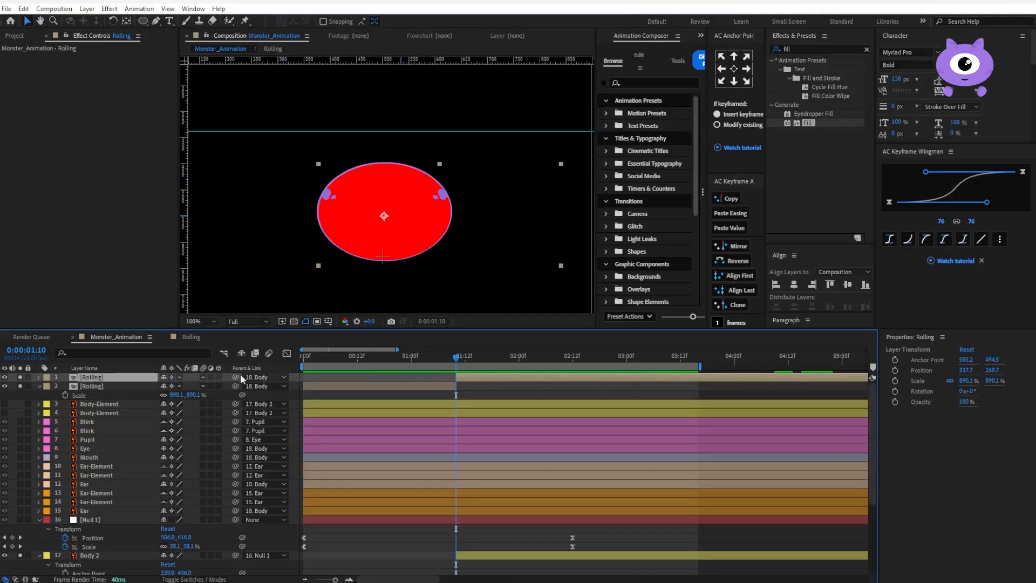
# Step: Parent the second part of the split Rolling layer to Body 2 and check its motion up to 0:00:01:13
pyautogui.moveTo(235, 376); pyautogui.dragTo(108, 557)
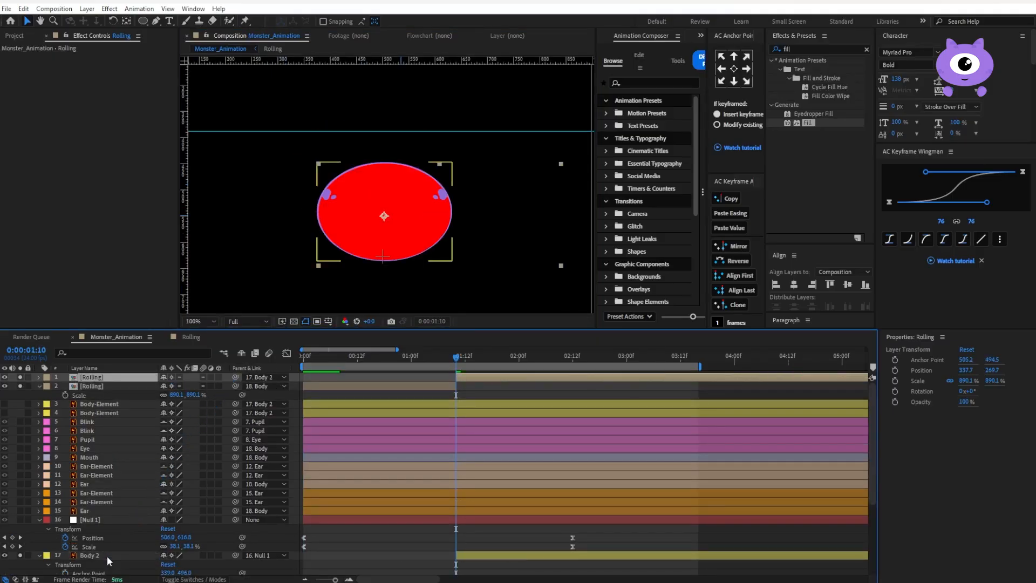
pyautogui.click(108, 559)
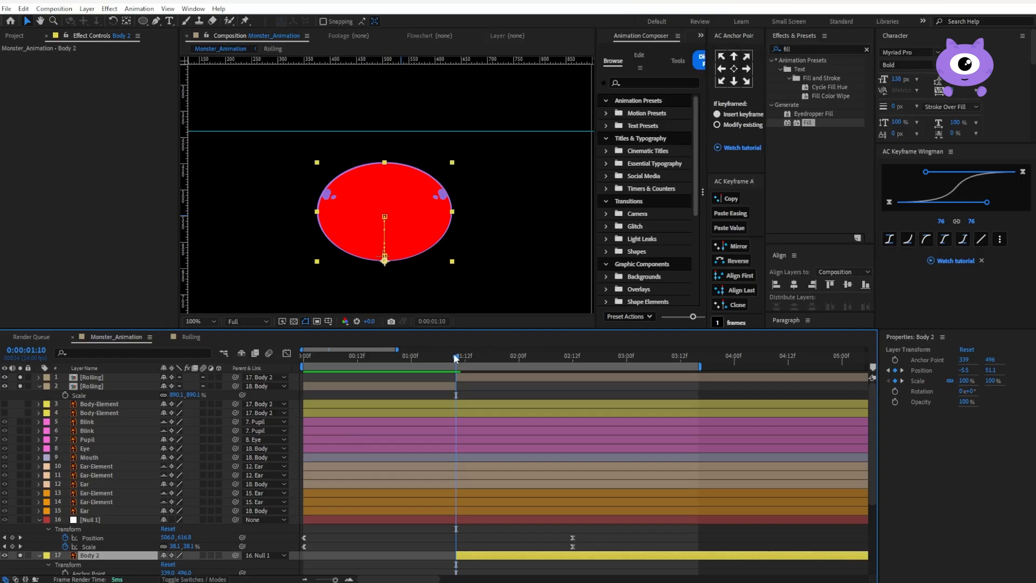
pyautogui.moveTo(457, 358); pyautogui.dragTo(470, 357)
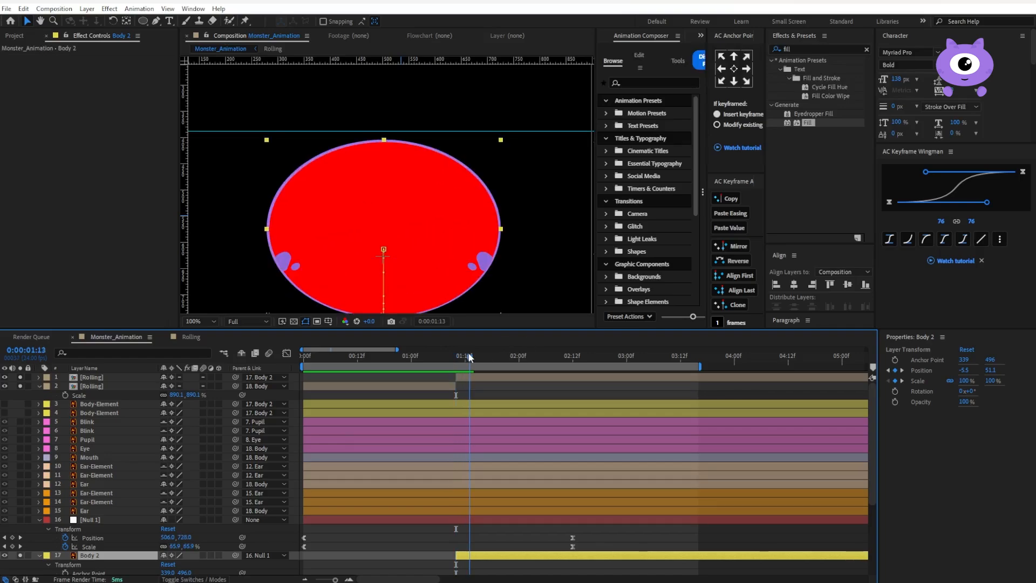
# Step: Try to freeze the top Rolling layer on its last frame
pyautogui.rightClick(473, 376)
pyautogui.moveTo(554, 123)
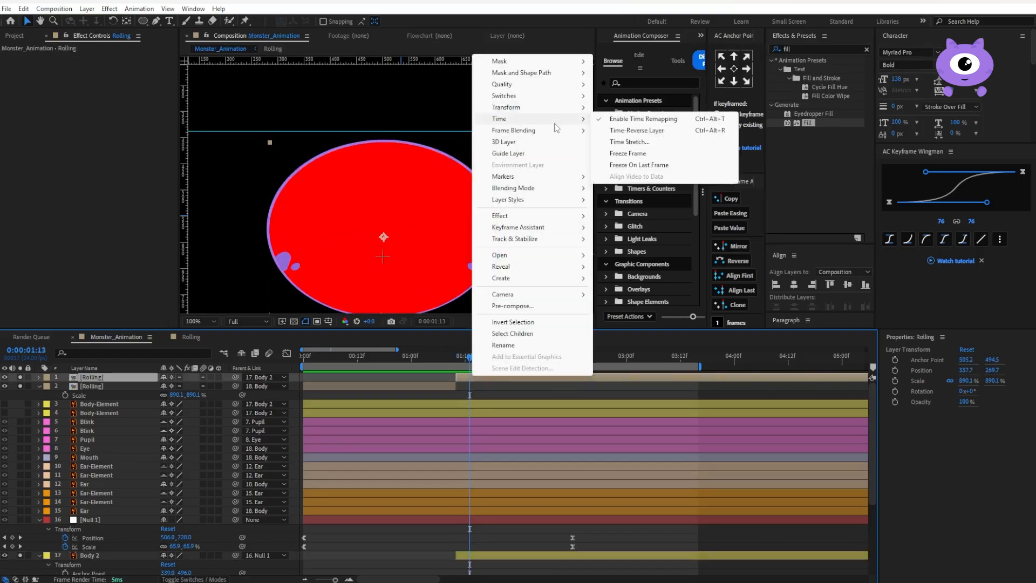
pyautogui.click(640, 165)
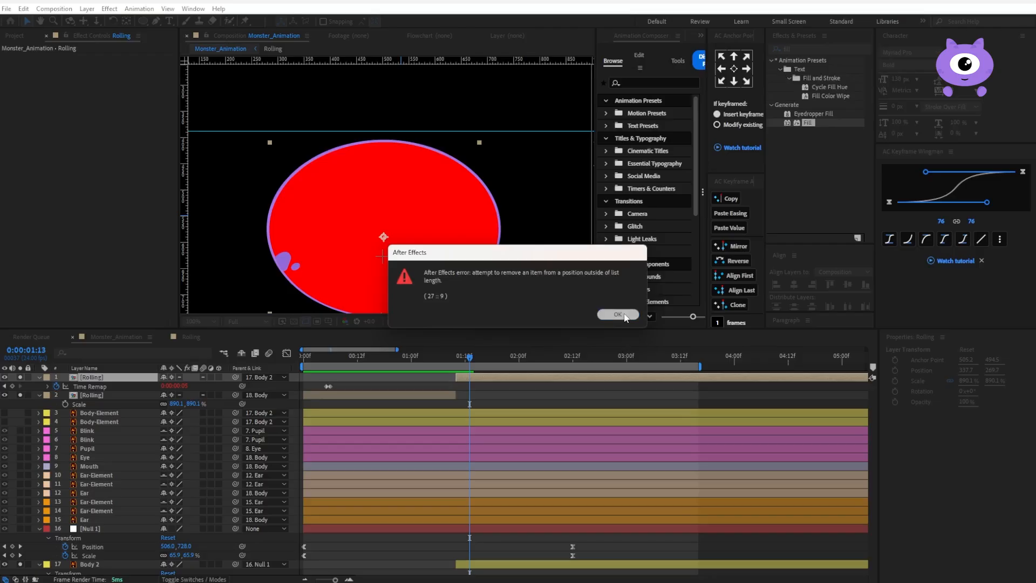
pyautogui.click(618, 314)
pyautogui.click(88, 387)
pyautogui.press('Delete')
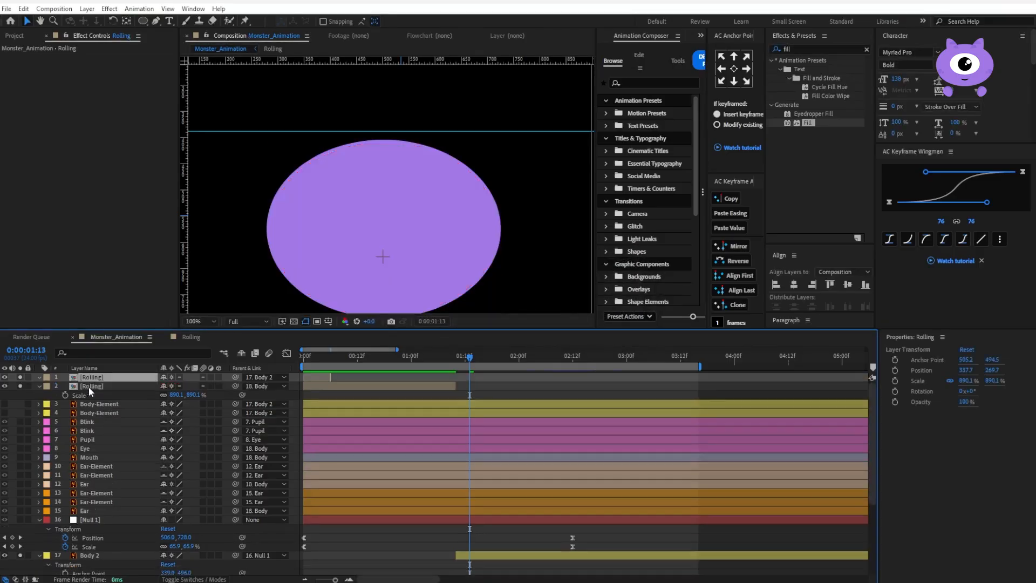
pyautogui.hotkey('ctrl', 'z')
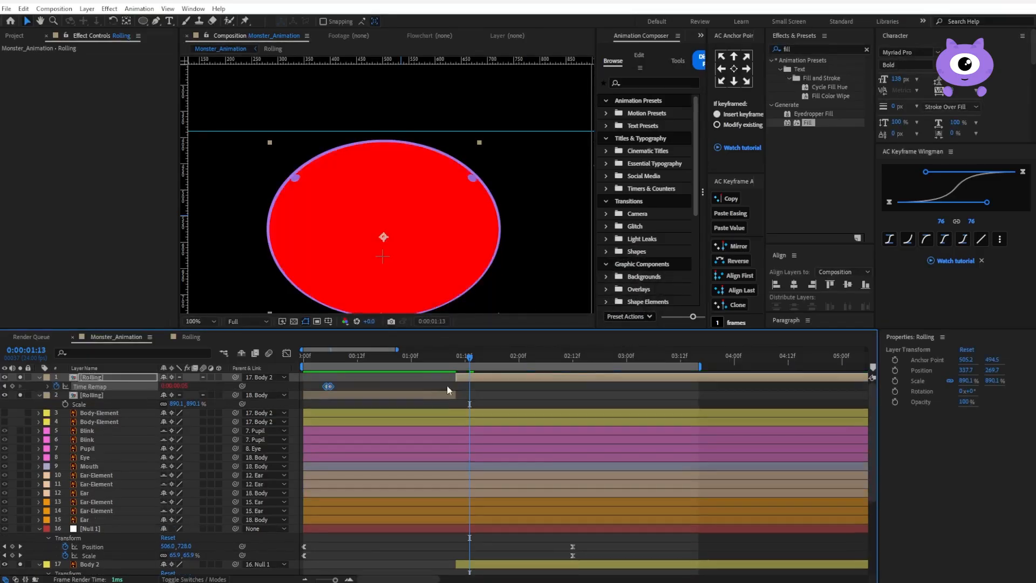
# Step: Try Freeze On Last Frame on the top Rolling layer once more
pyautogui.rightClick(464, 378)
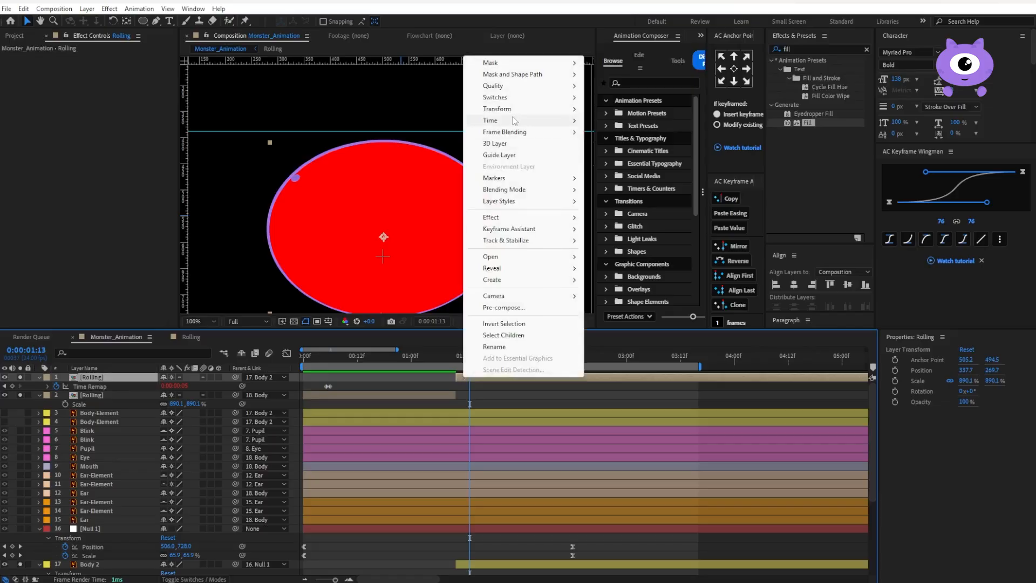
pyautogui.moveTo(518, 120)
pyautogui.click(653, 166)
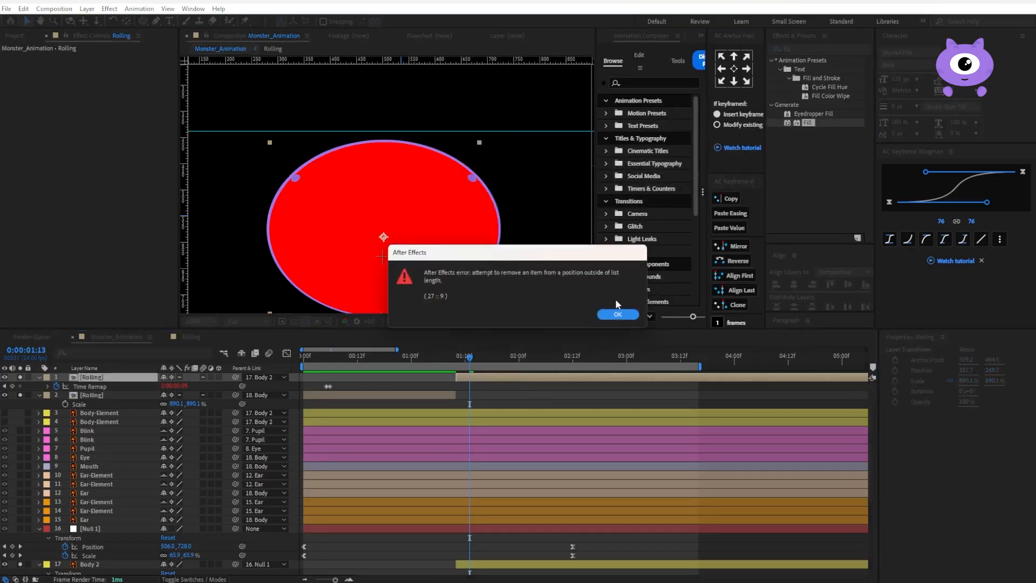
pyautogui.click(615, 317)
# Step: Remove the loopOut() expression and the time remapping from the top Rolling layer
pyautogui.click(47, 387)
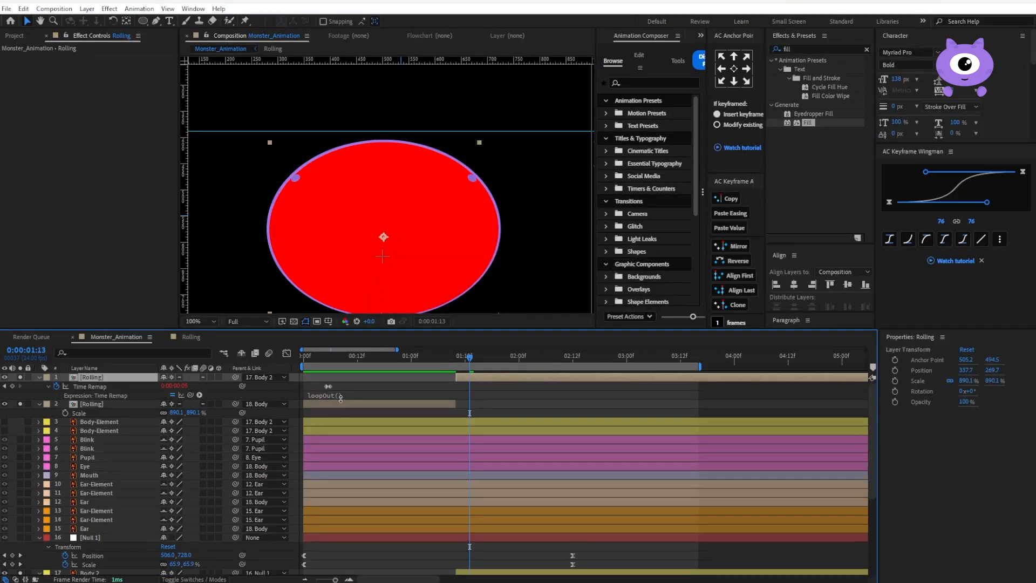
pyautogui.click(352, 395)
pyautogui.click(355, 384)
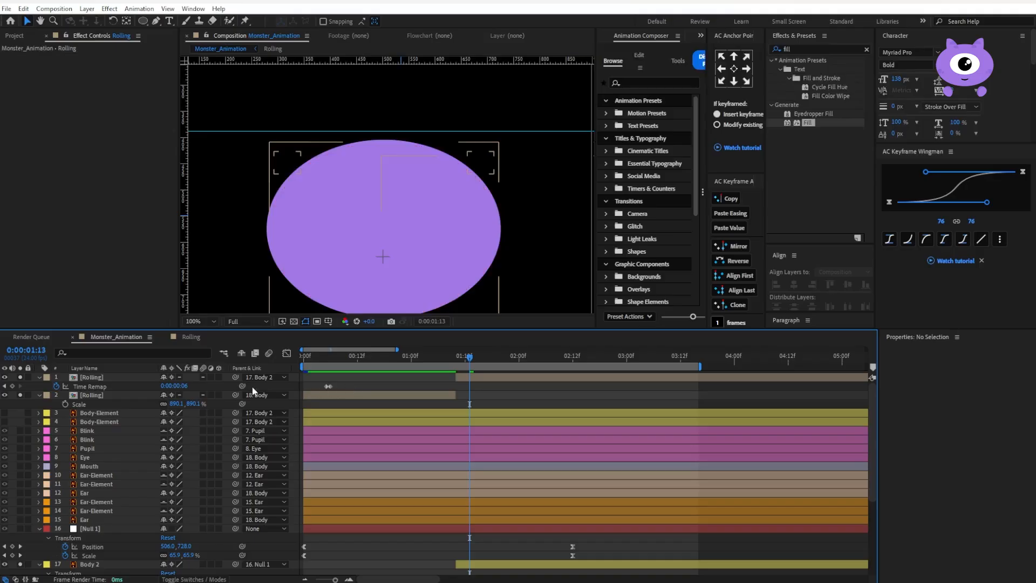
pyautogui.click(57, 387)
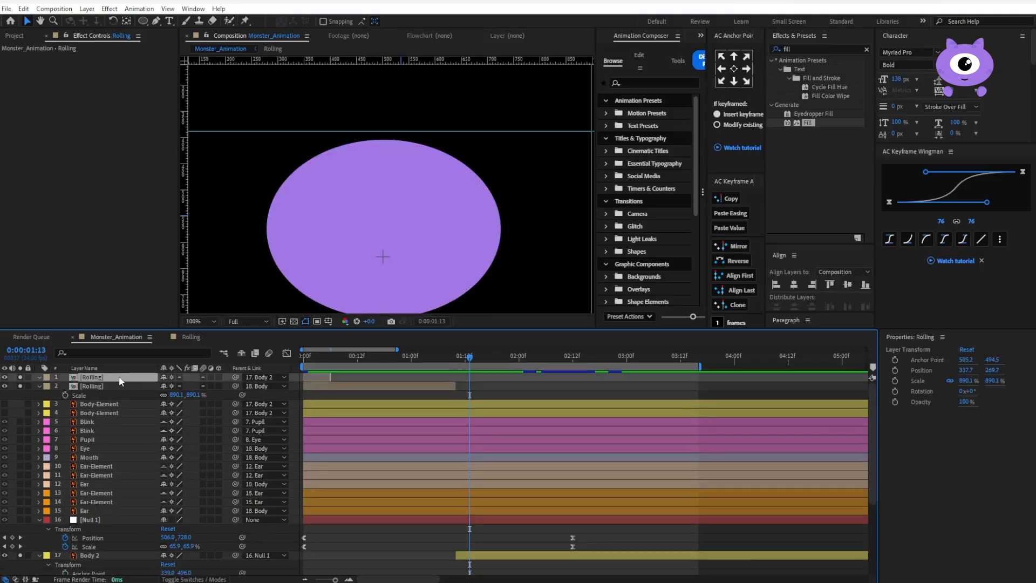
# Step: Shift the top Rolling layer to start at 0:00:01:10 and enable time remapping on it again
pyautogui.moveTo(330, 378); pyautogui.dragTo(469, 379)
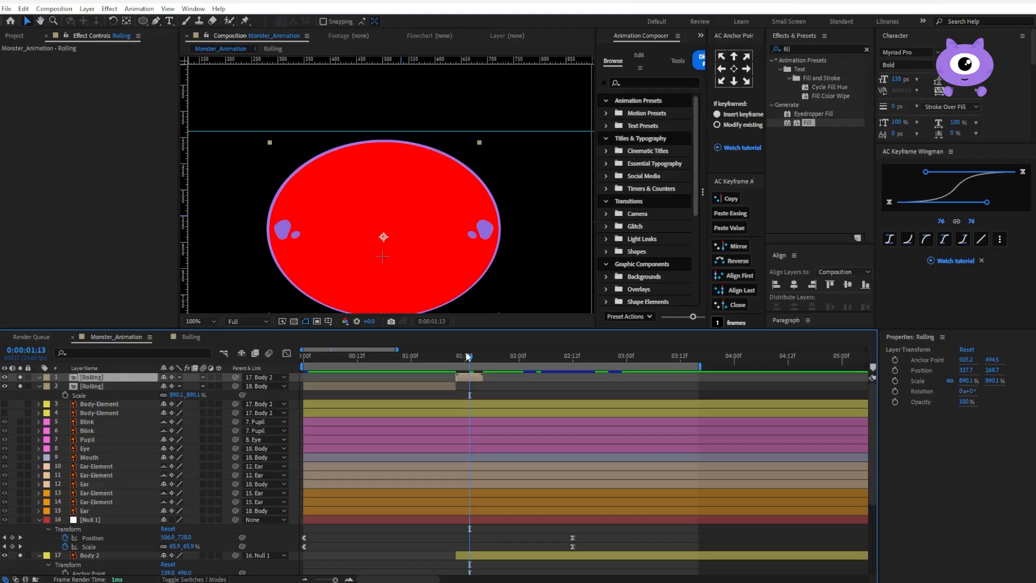
pyautogui.moveTo(469, 357); pyautogui.dragTo(465, 359)
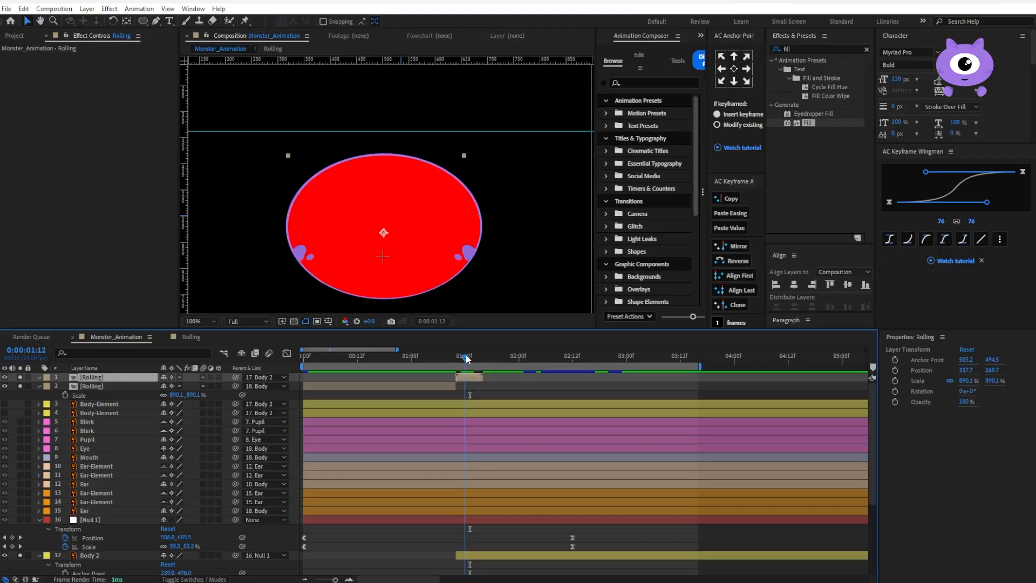
pyautogui.rightClick(468, 378)
pyautogui.moveTo(531, 125)
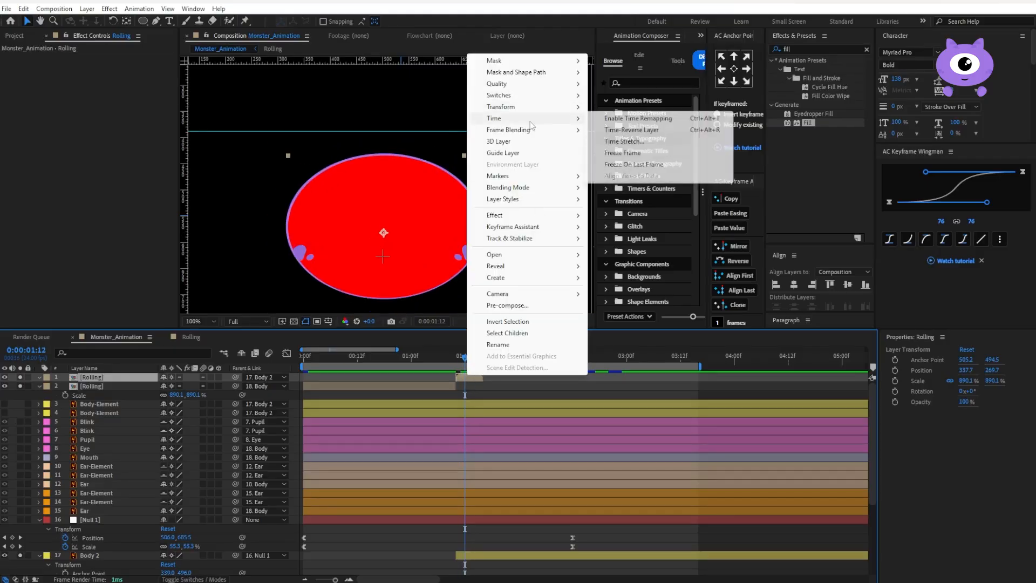
pyautogui.click(638, 118)
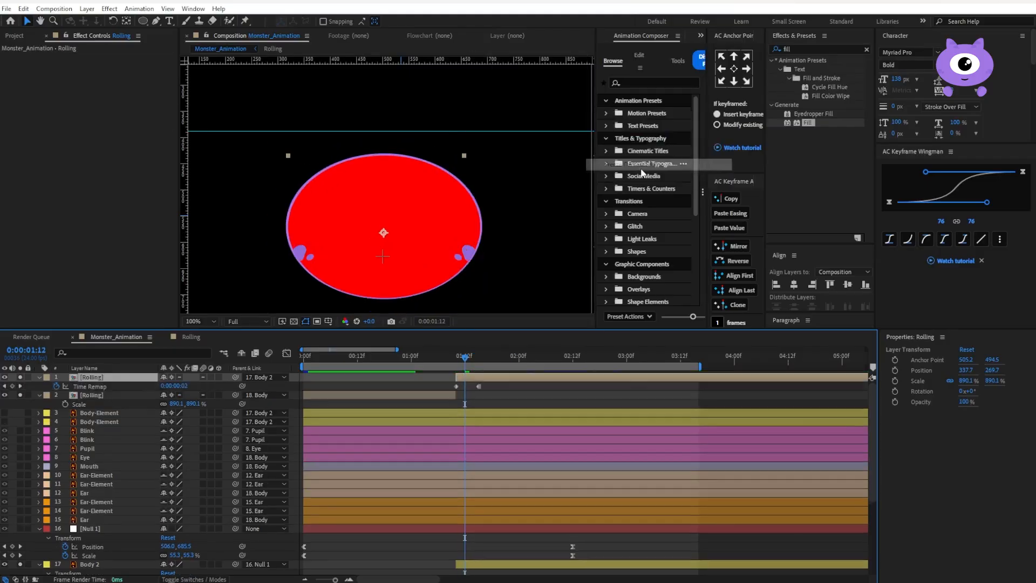
# Step: Add a Time Remap keyframe at 0:00:01:12 on the top Rolling layer and delete the keyframes after it
pyautogui.click(11, 386)
pyautogui.click(477, 390)
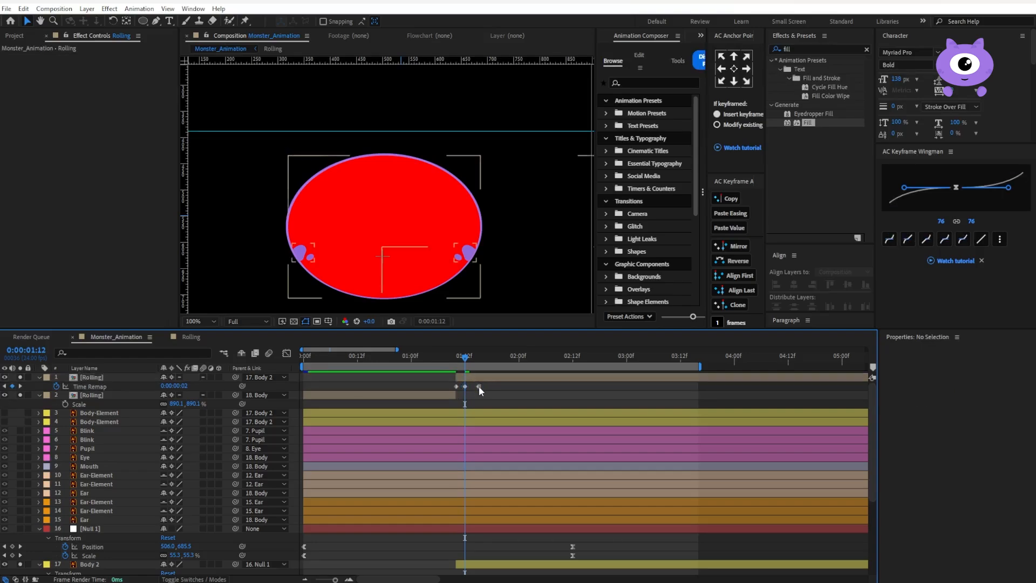
pyautogui.press('Delete')
pyautogui.moveTo(445, 357)
pyautogui.mouseDown()
pyautogui.moveTo(481, 360)
pyautogui.moveTo(444, 364)
pyautogui.mouseUp()
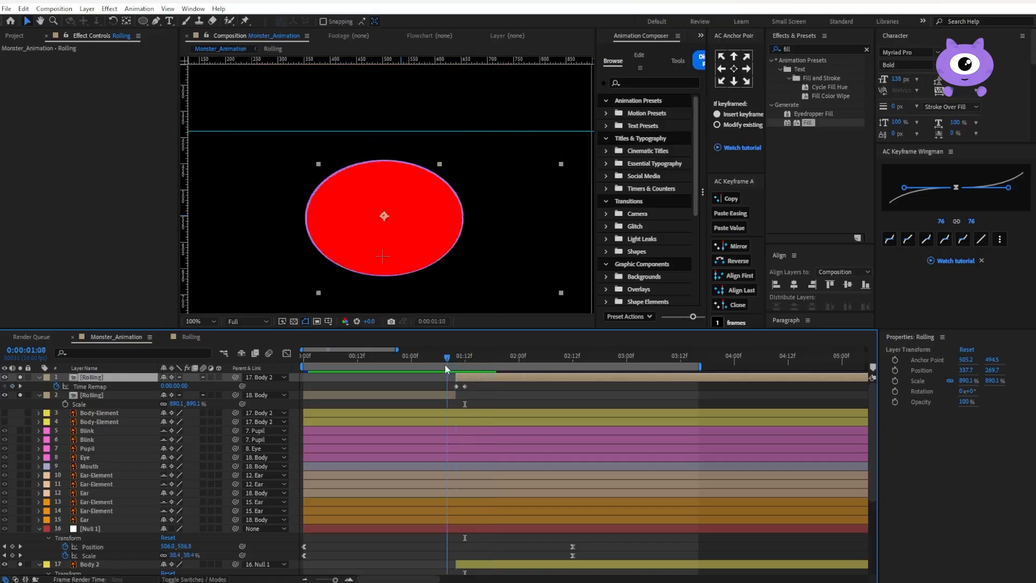
# Step: Hide the red Body layer in the Rolling composition and preview the result in Monster_Animation
pyautogui.doubleClick(93, 395)
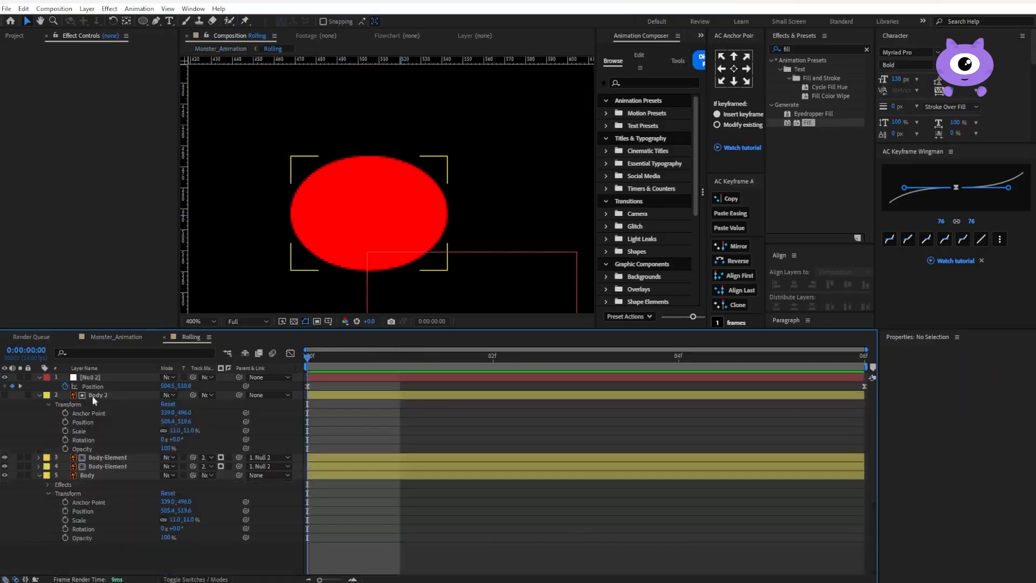
pyautogui.click(5, 475)
pyautogui.click(219, 50)
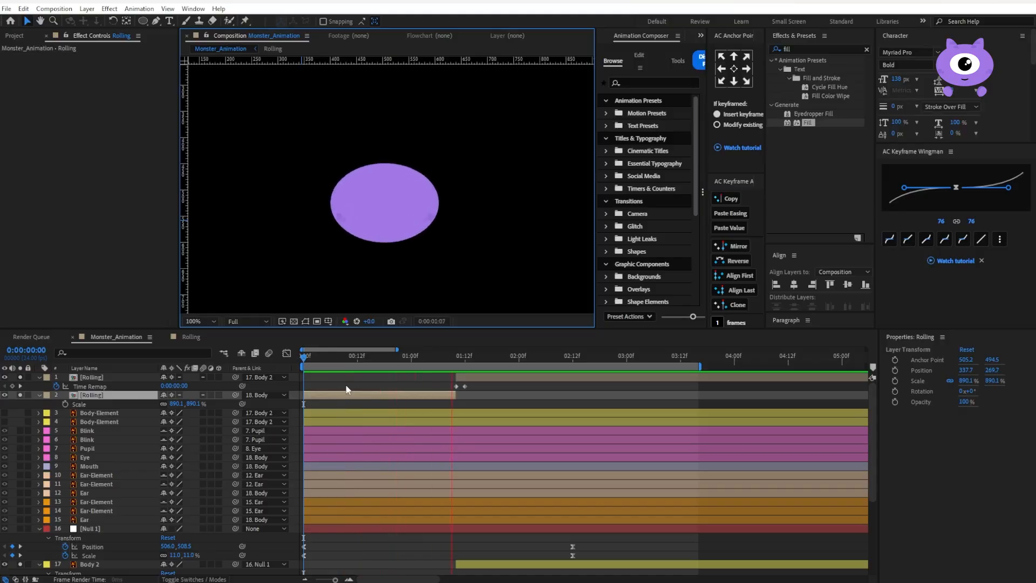
# Step: Raise Null 1's scale at 0:00:00:00 to about 28% and select both of its Scale keyframes
pyautogui.scroll(-1, 371, 213)
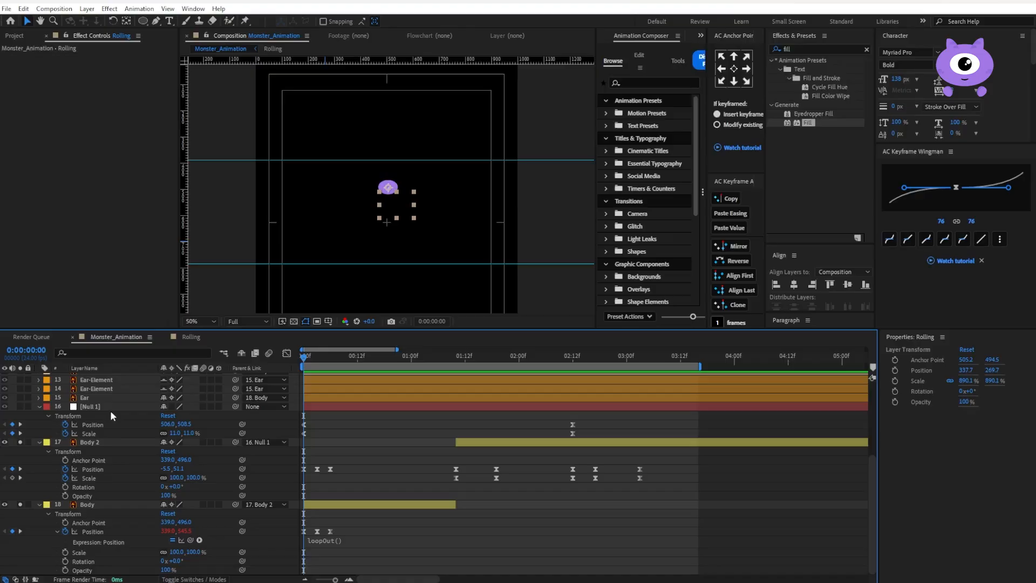
pyautogui.click(110, 409)
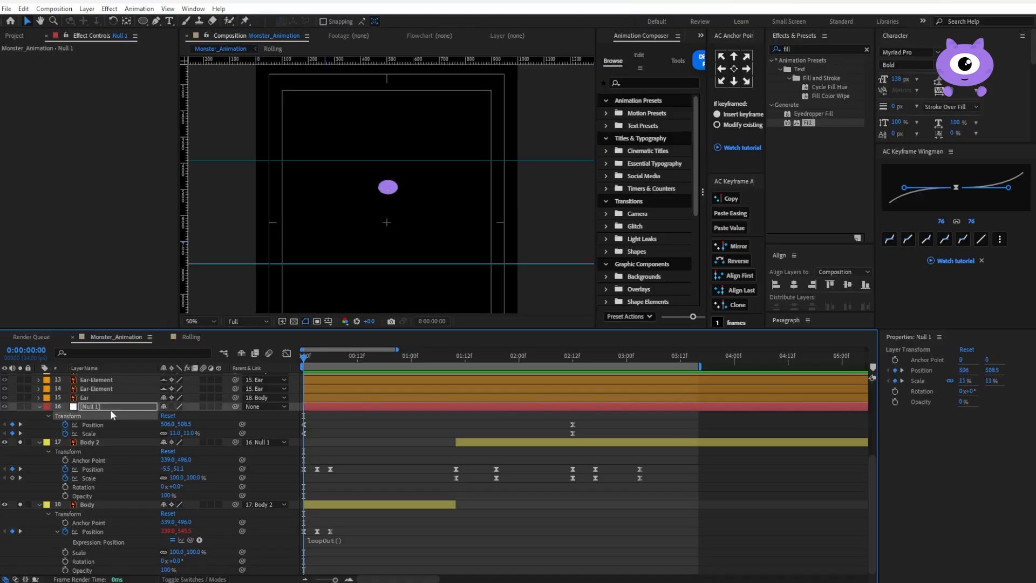
pyautogui.moveTo(172, 433); pyautogui.dragTo(179, 433)
pyautogui.moveTo(587, 437); pyautogui.dragTo(230, 436)
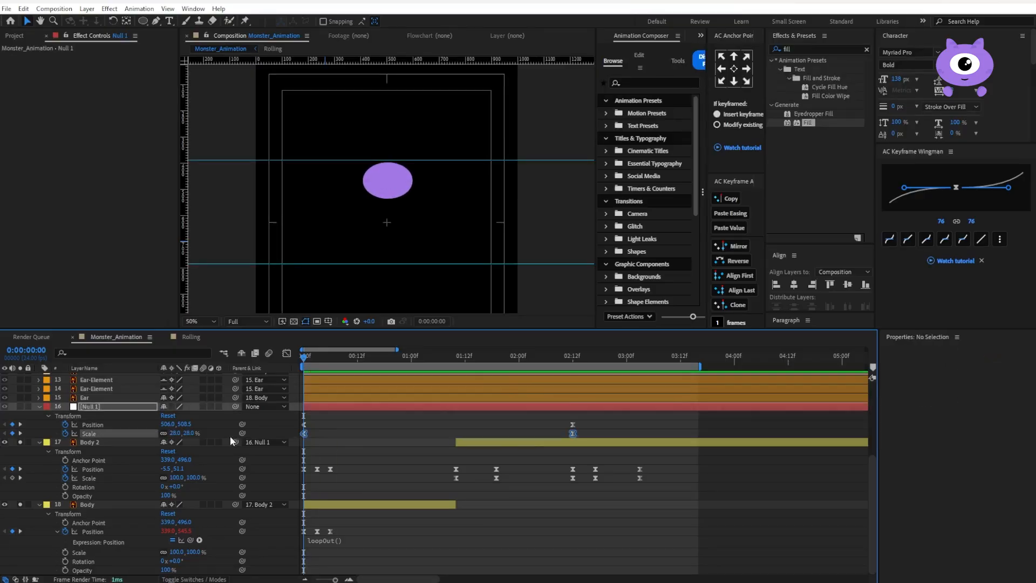
# Step: Shorten the easing handles of both Null 1 Scale keyframes in the speed graph and preview the growth
pyautogui.click(286, 353)
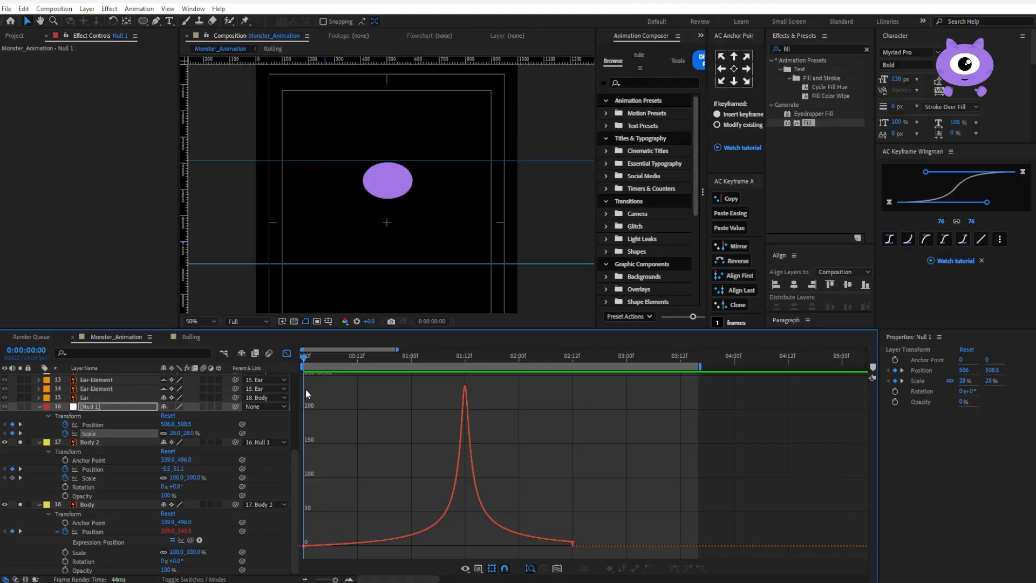
pyautogui.click(303, 546)
pyautogui.moveTo(440, 547); pyautogui.dragTo(388, 546)
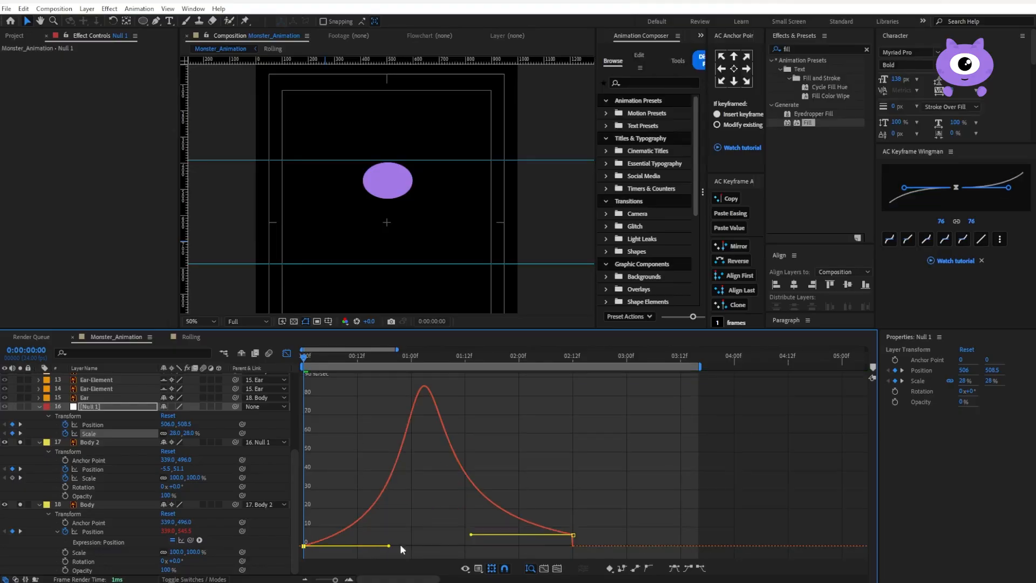
pyautogui.click(471, 535)
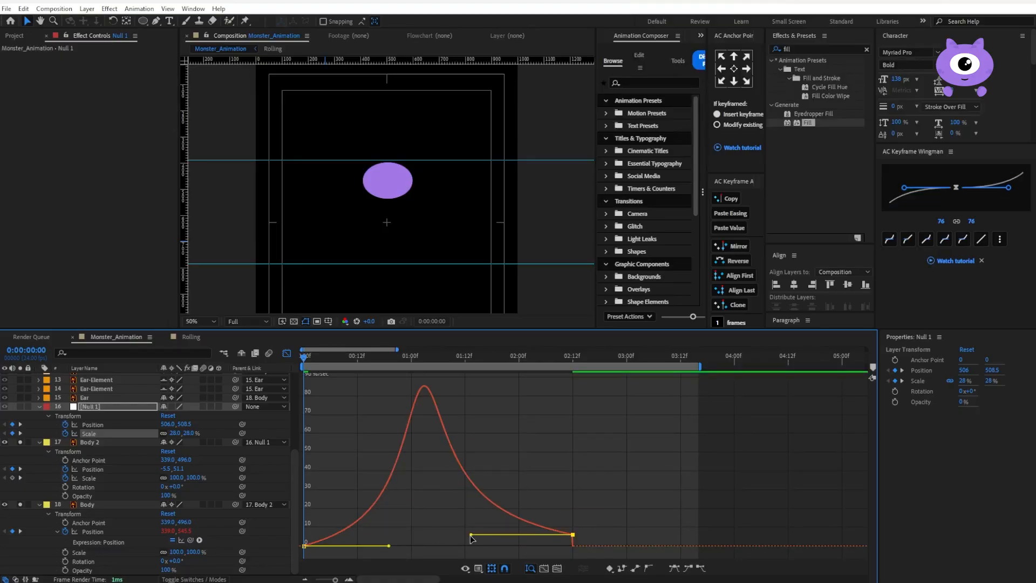
pyautogui.moveTo(471, 535); pyautogui.dragTo(493, 528)
pyautogui.press('space')
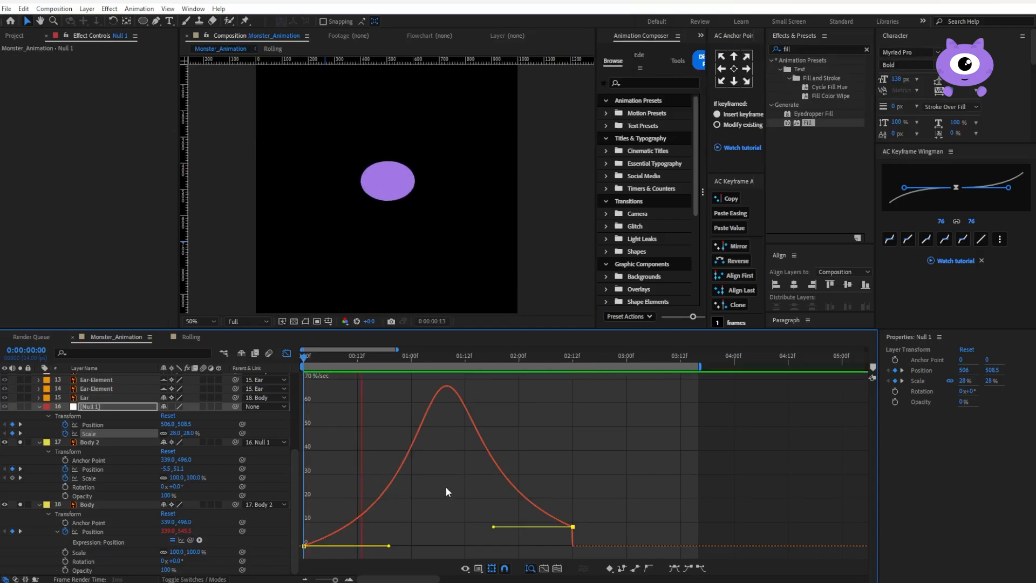
pyautogui.press('space')
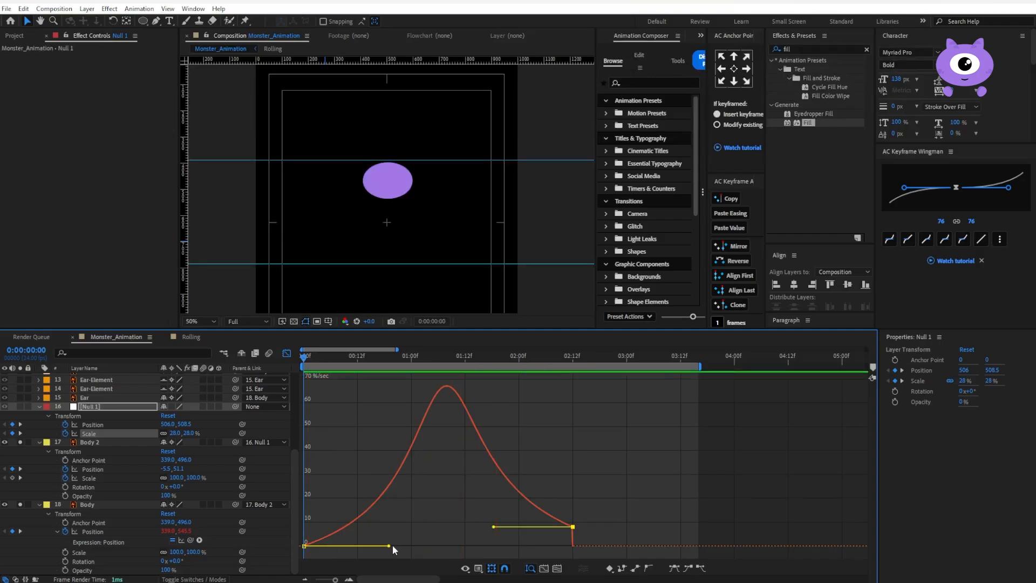
# Step: Shorten the first Scale keyframe's outgoing handle further so the speed peaks earlier, and play the animation
pyautogui.moveTo(393, 546); pyautogui.dragTo(342, 544)
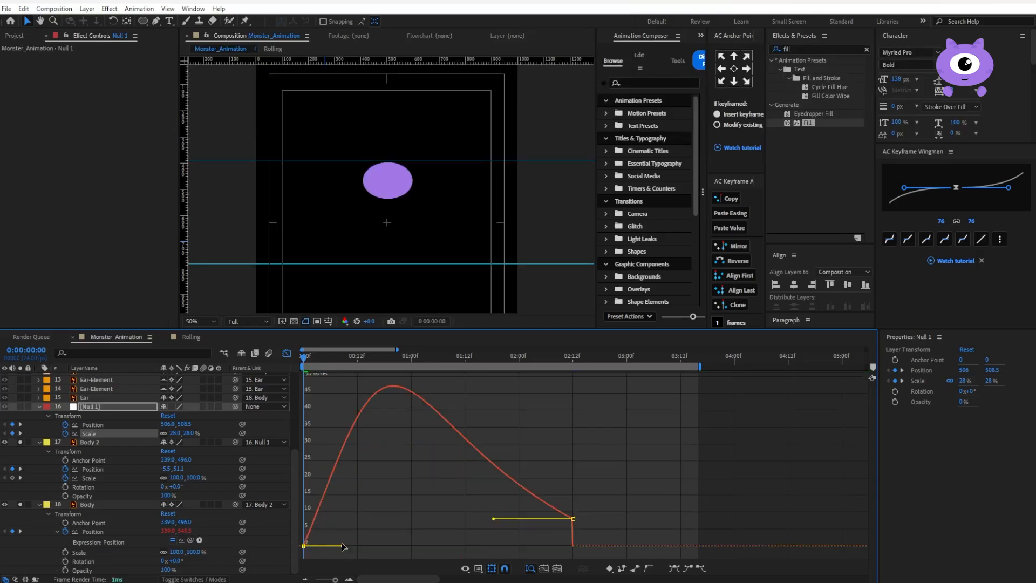
pyautogui.press('space')
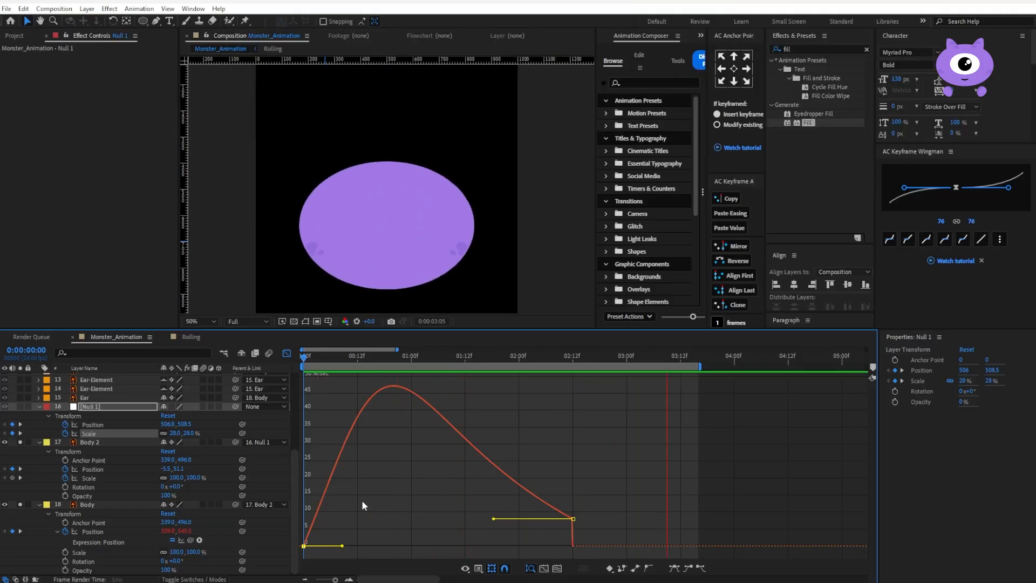
pyautogui.press('space')
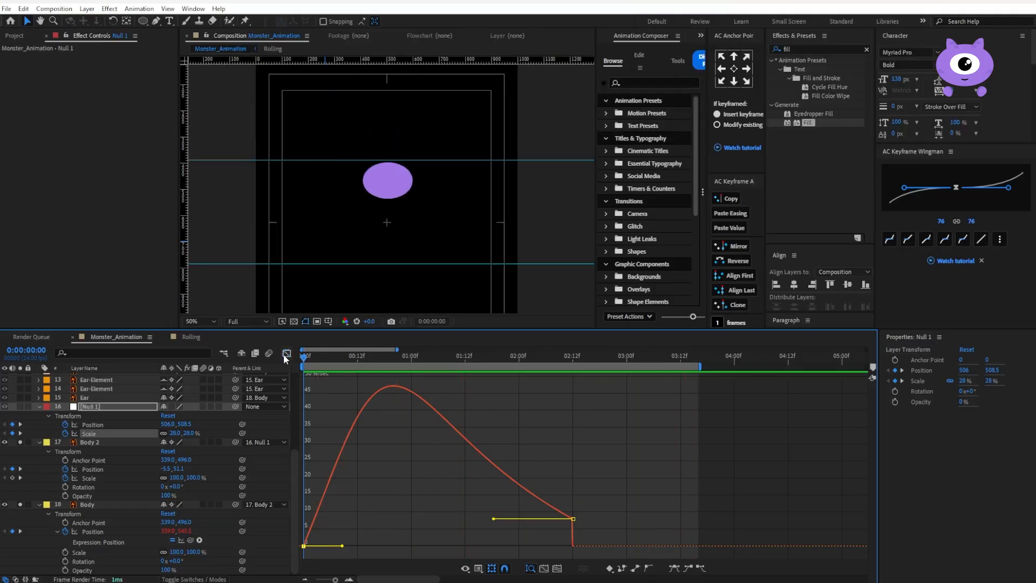
# Step: Leave the speed graph, lower Null 1's scale at 0:00:00:00 to 19%, and preview the change
pyautogui.click(285, 354)
pyautogui.moveTo(172, 433); pyautogui.dragTo(170, 434)
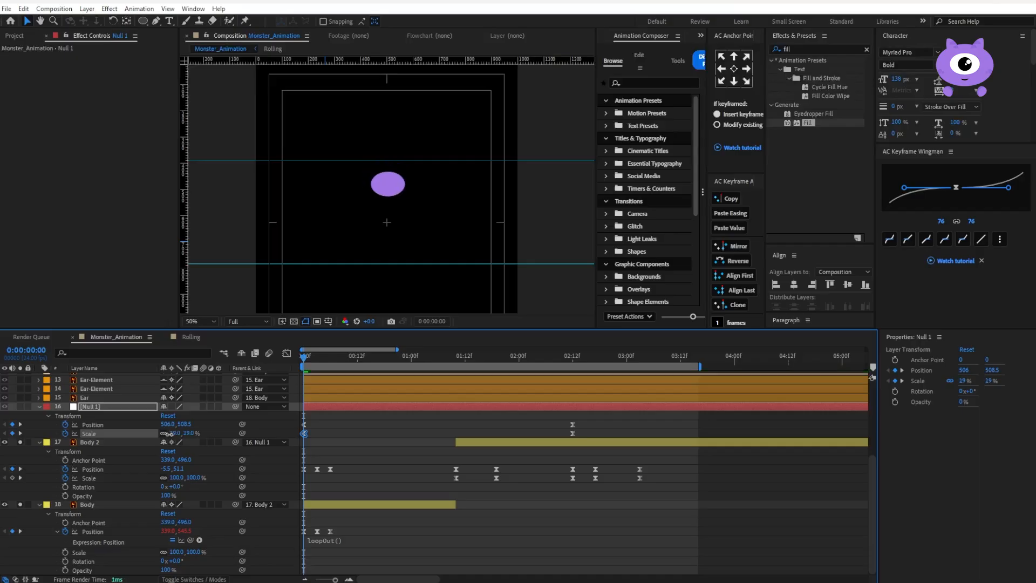
pyautogui.press('space')
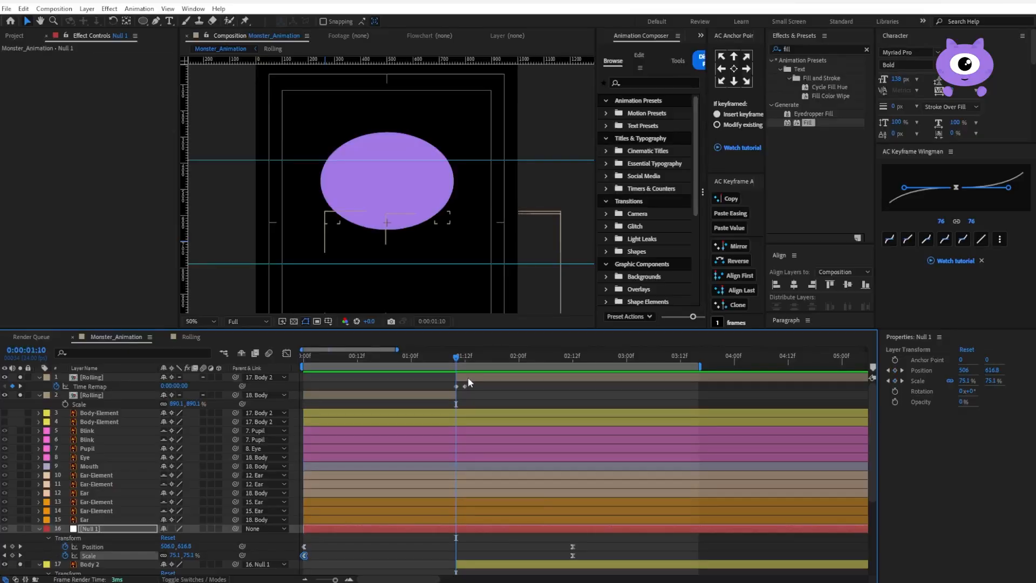
# Step: Delete the time-remapped top Rolling layer and move both Body-Element layers above the remaining Rolling layer
pyautogui.click(95, 379)
pyautogui.press('Delete')
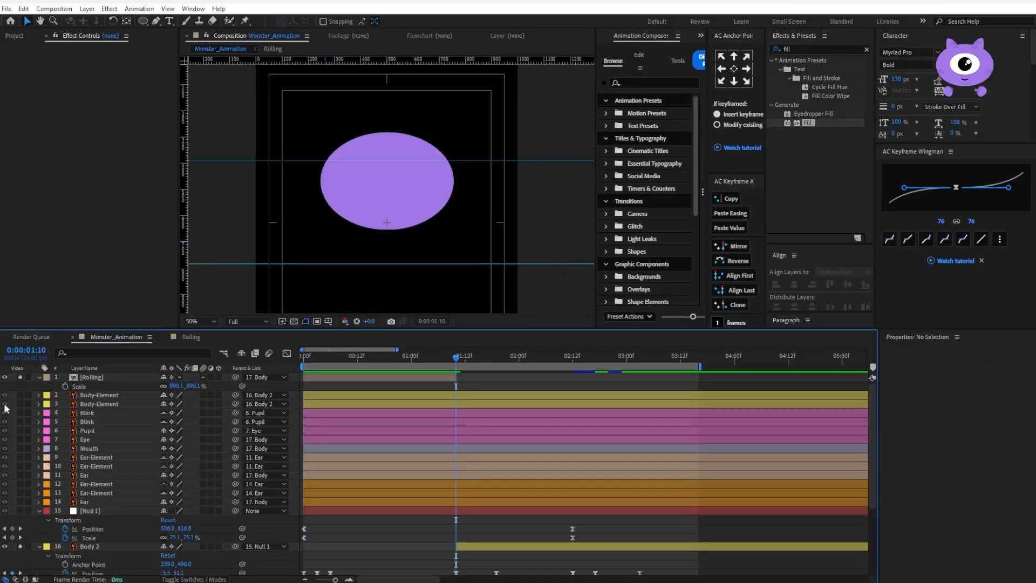
pyautogui.click(101, 404)
pyautogui.keyDown('shift'); pyautogui.click(100, 395); pyautogui.keyUp('shift')
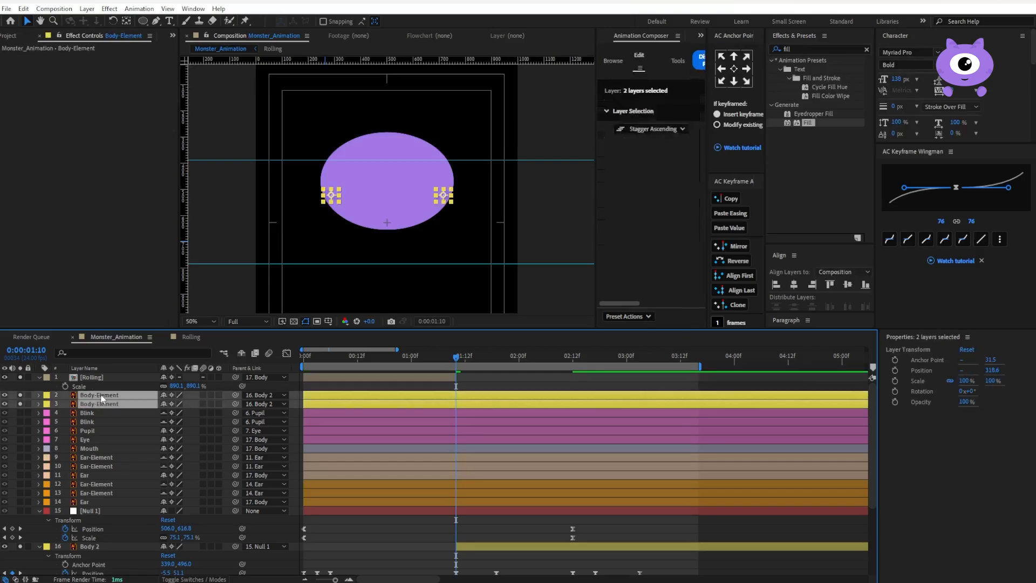
pyautogui.moveTo(100, 395); pyautogui.dragTo(101, 377)
pyautogui.press('.')
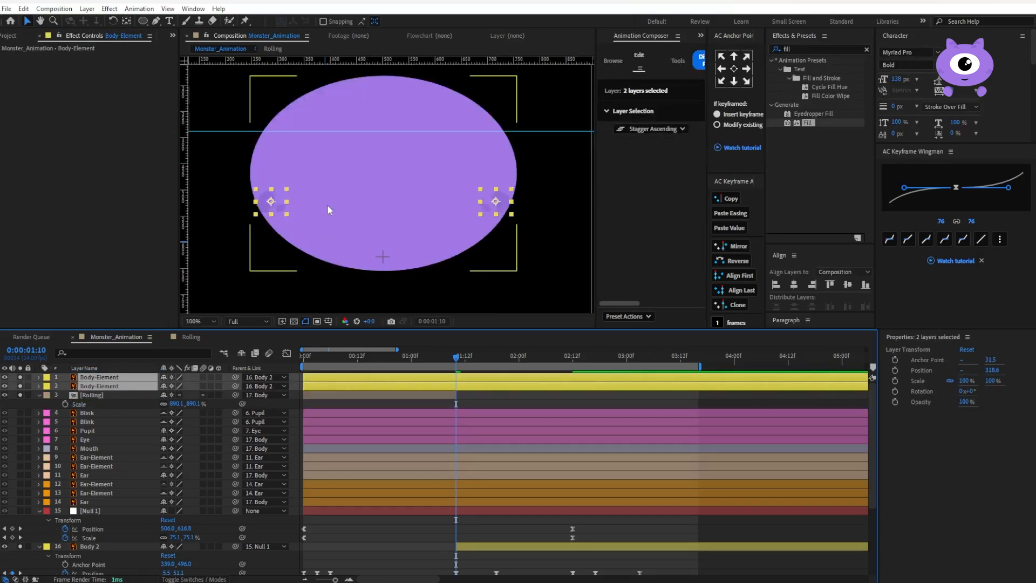
# Step: Trim both Body-Element layers to start at 0:00:01:10 and keyframe their Position there, below the body at about 447.8 vertically
pyautogui.press('p')
pyautogui.click(65, 386)
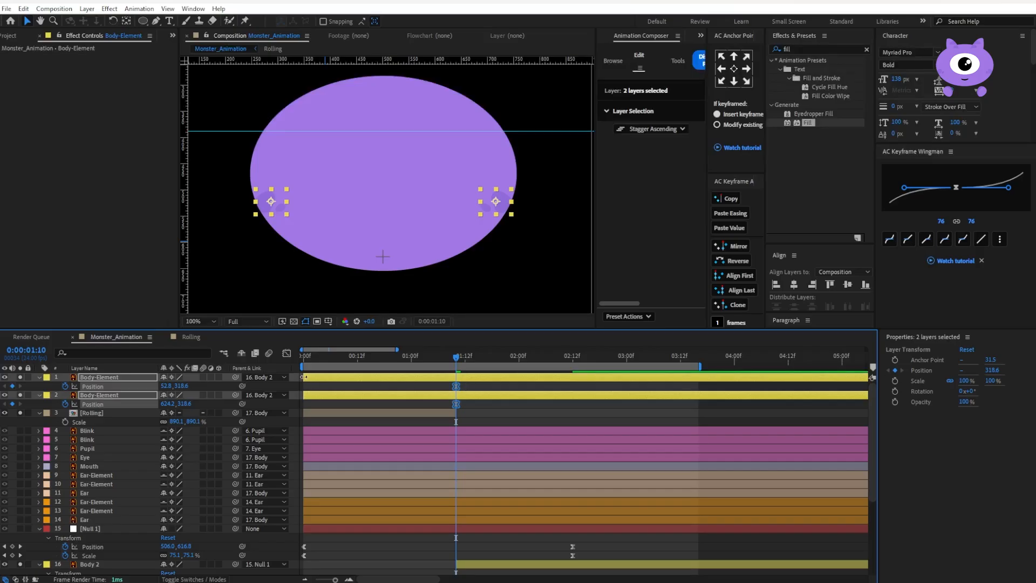
pyautogui.hotkey('alt', '[')
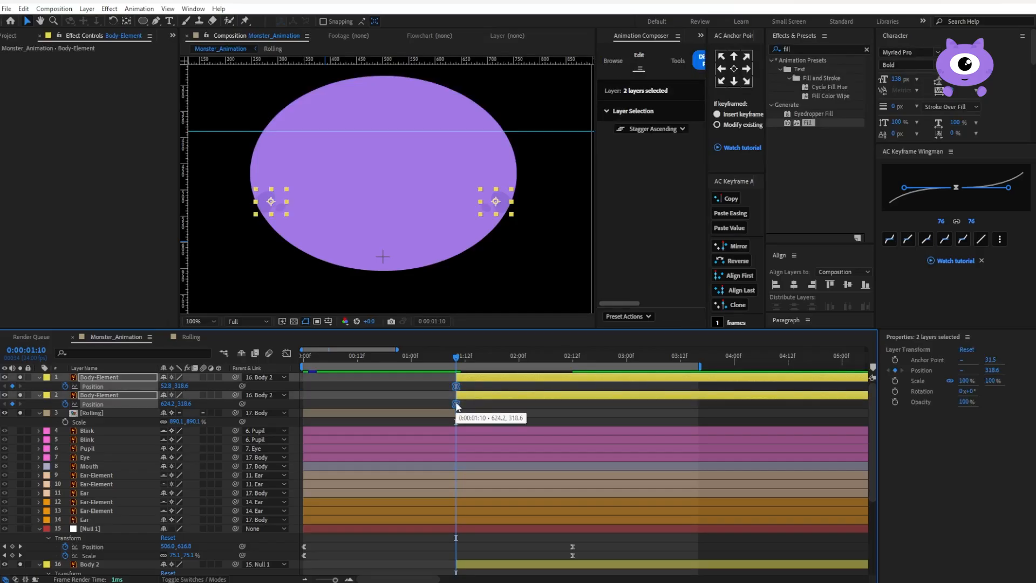
pyautogui.moveTo(280, 205); pyautogui.dragTo(280, 256)
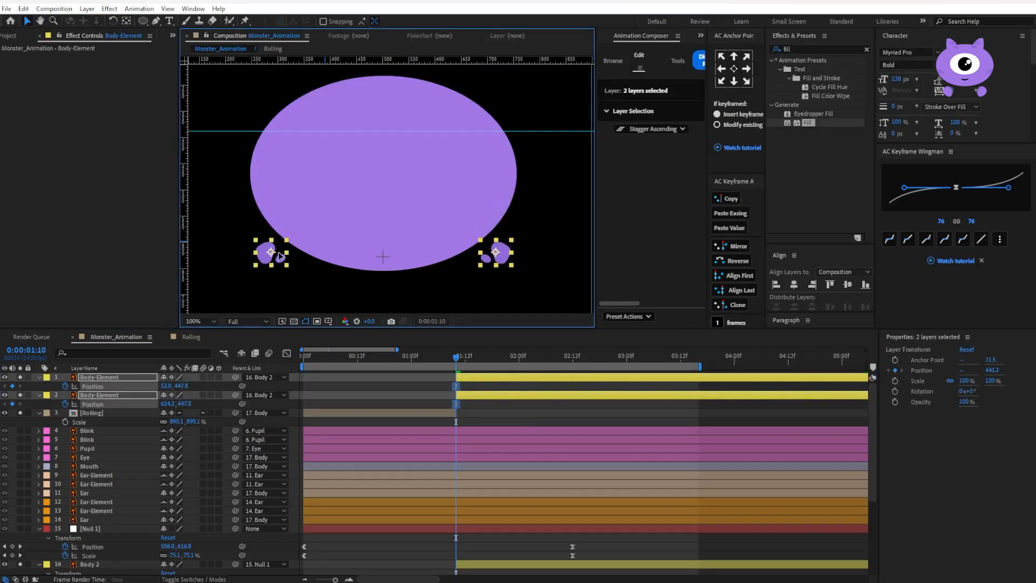
# Step: At 0:00:01:19, move both Body-Element layers up onto the body, to a vertical position of about 296.5
pyautogui.scroll(-4, 469, 382)
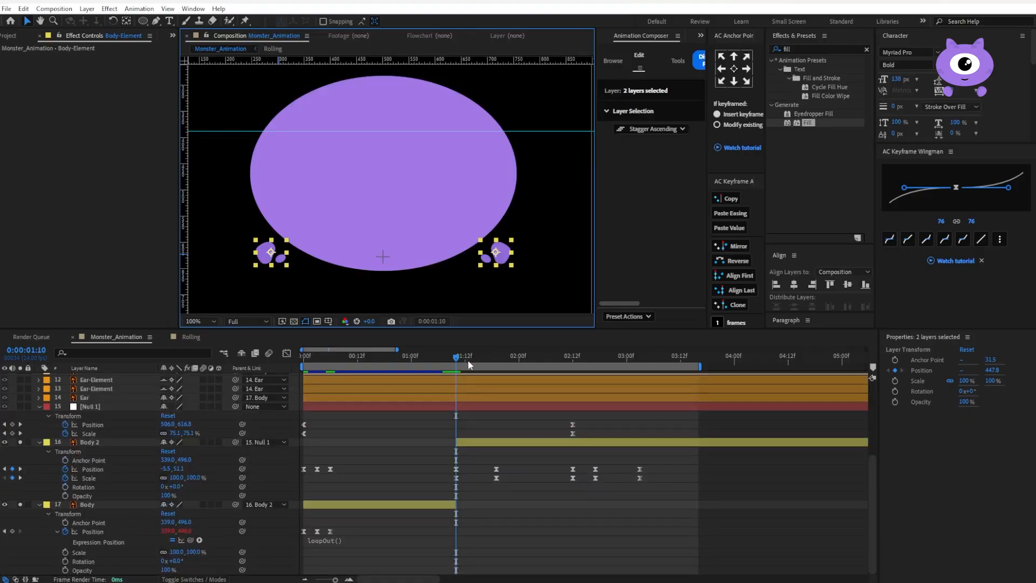
pyautogui.moveTo(477, 358); pyautogui.dragTo(496, 359)
pyautogui.moveTo(525, 239); pyautogui.dragTo(520, 157)
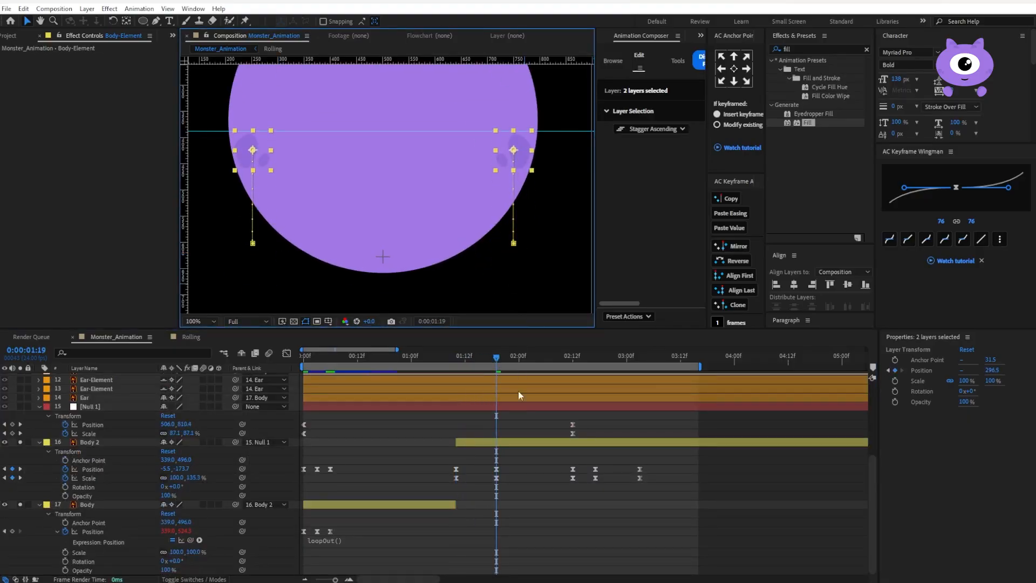
# Step: Apply the ease-in-out curve to all four Body-Element Position keyframes and preview the animation from the start
pyautogui.scroll(4, 519, 391)
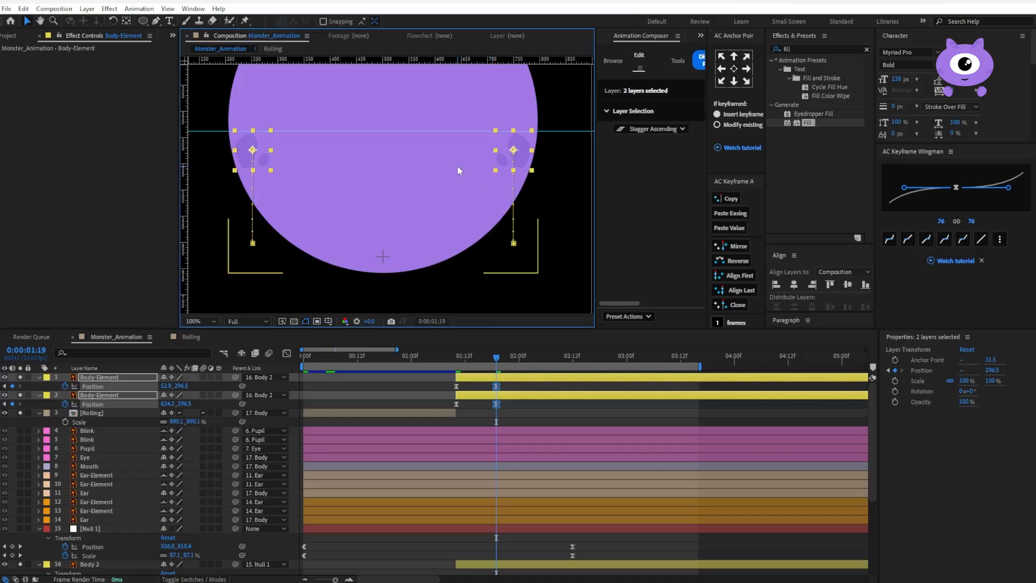
pyautogui.moveTo(428, 382); pyautogui.dragTo(545, 408)
pyautogui.click(890, 239)
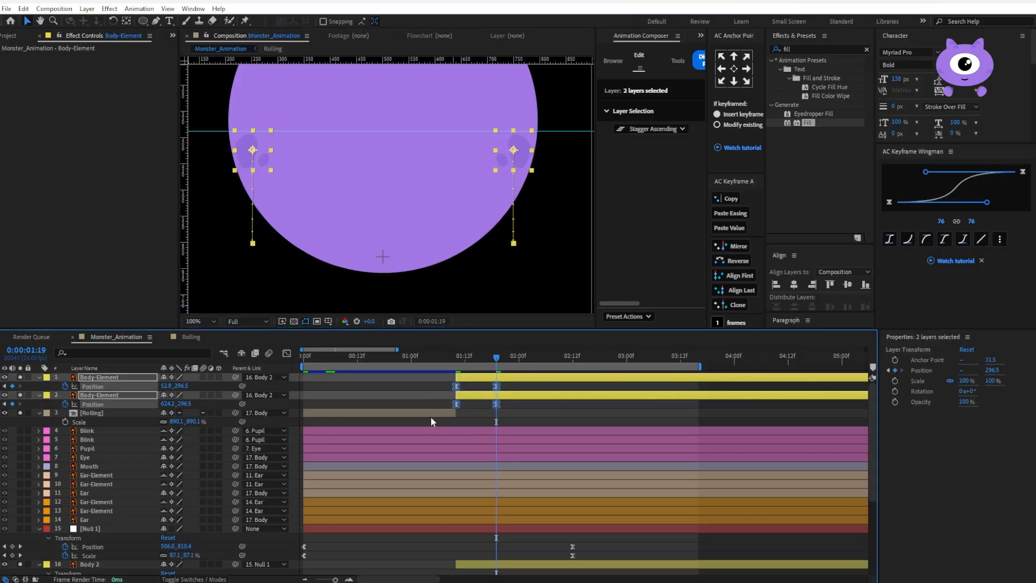
pyautogui.click(495, 410)
pyautogui.moveTo(458, 356); pyautogui.dragTo(293, 367)
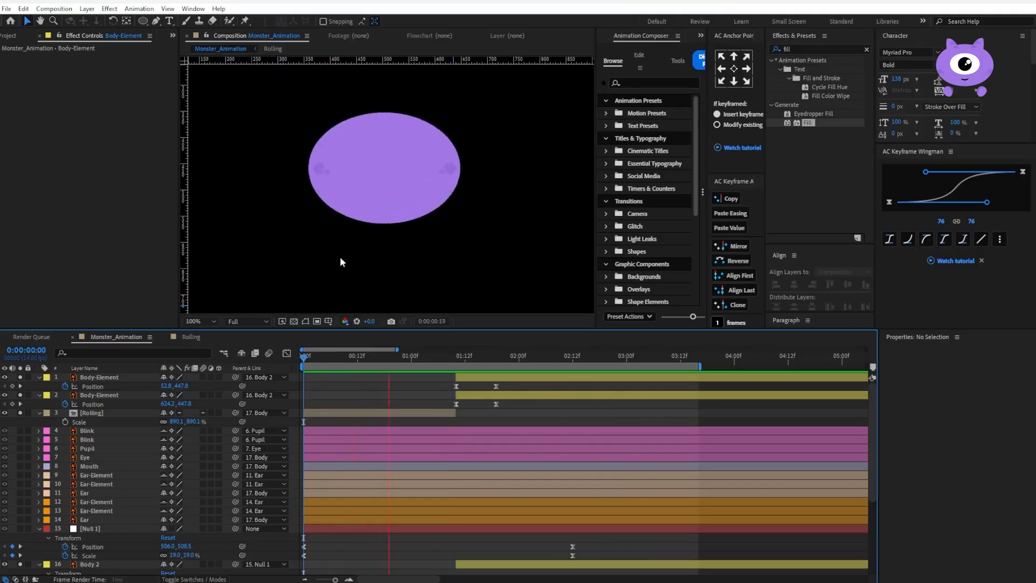
pyautogui.press('space')
# Step: Open the Rolling composition, go to frame 0:00:00:02, and make the red Body layer visible
pyautogui.moveTo(349, 357); pyautogui.dragTo(406, 358)
pyautogui.doubleClick(375, 412)
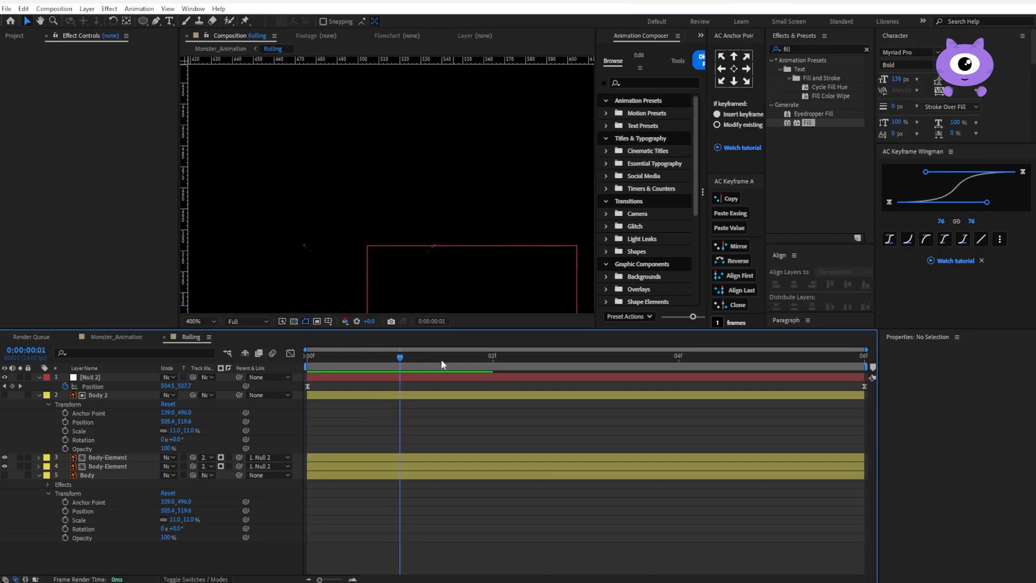
pyautogui.press('pagedown')
pyautogui.click(5, 475)
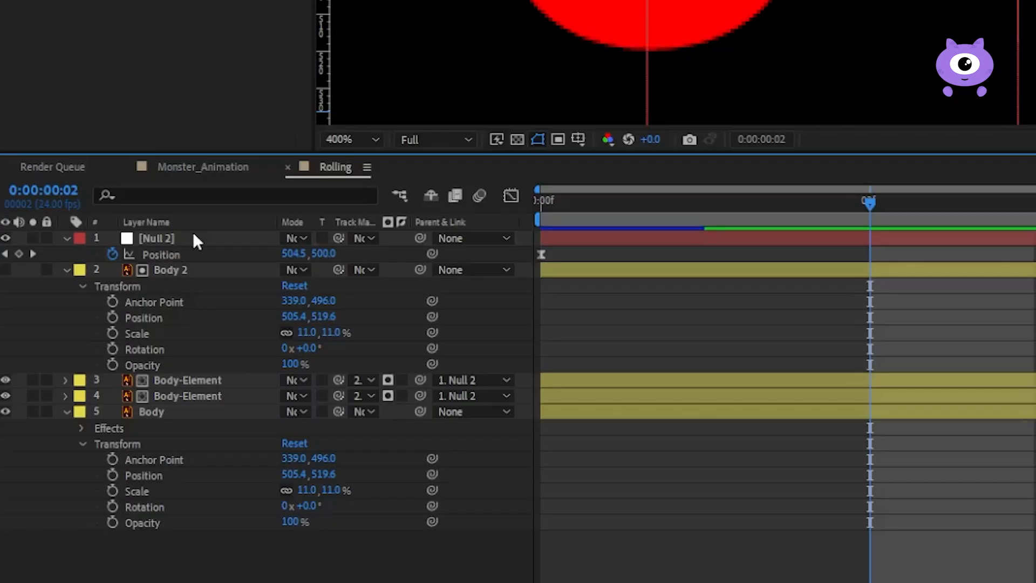
# Step: Add an adjustment layer above Null 2, apply Directional Blur to it, and raise its blur length
pyautogui.click(112, 378)
pyautogui.hotkey('ctrl', 'alt', 'y')
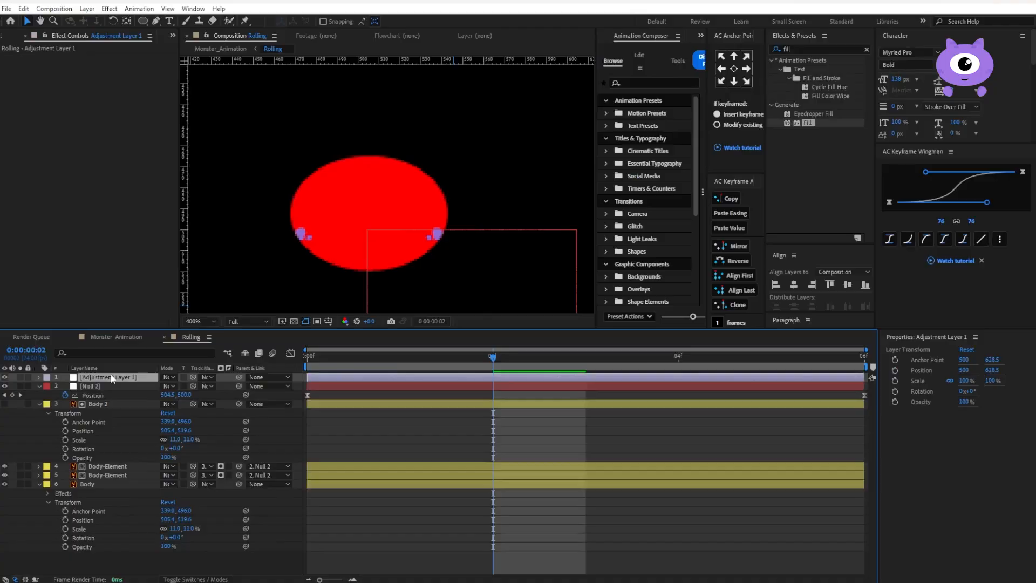
pyautogui.click(828, 46)
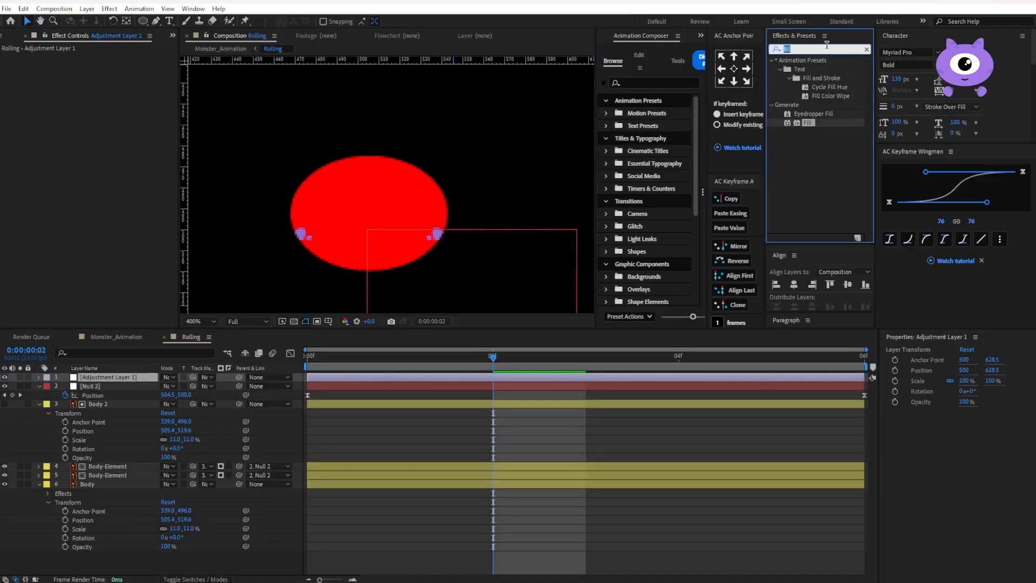
pyautogui.write('blur')
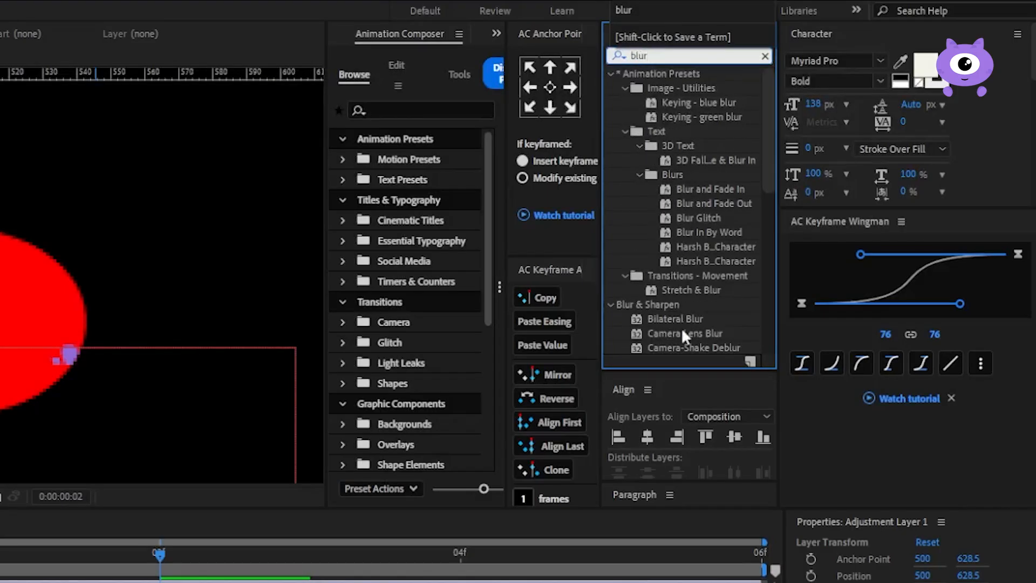
pyautogui.click(681, 333)
pyautogui.scroll(-6, 682, 328)
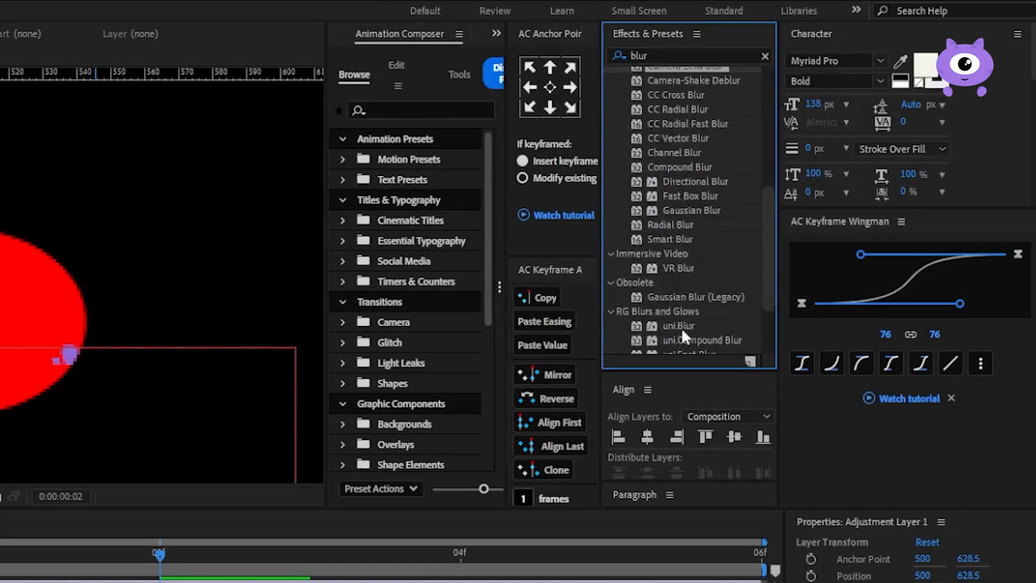
pyautogui.doubleClick(694, 181)
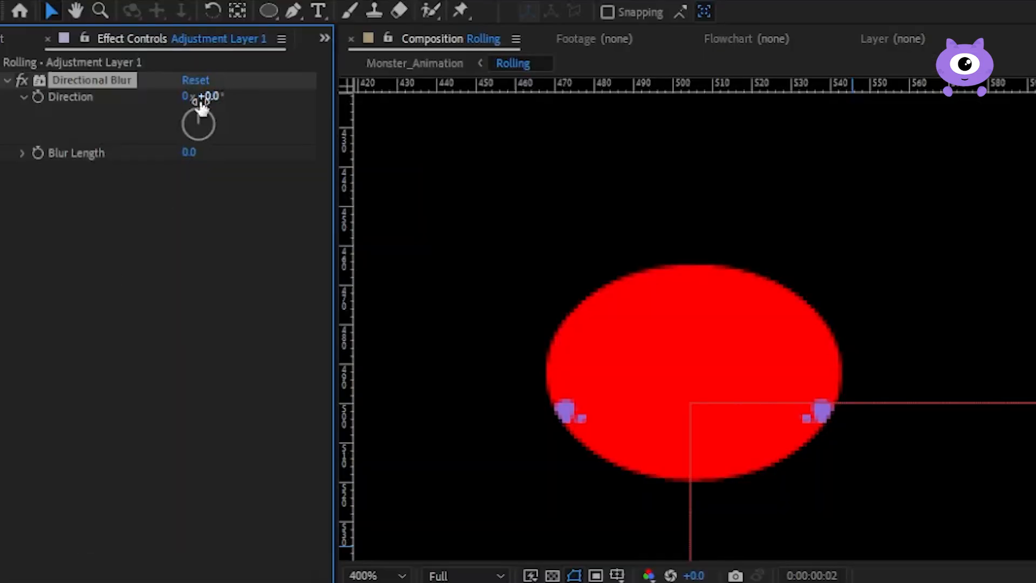
pyautogui.moveTo(191, 156); pyautogui.dragTo(222, 152)
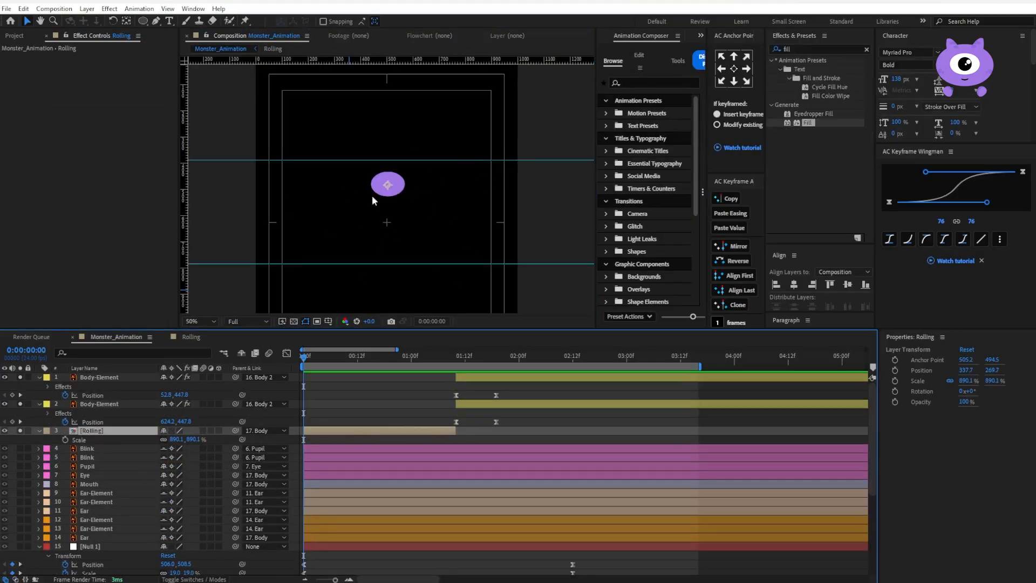
# Step: Create a 1000 × 1257 px solid in Monster_Animation with the off-white color EAEAE8
pyautogui.scroll(2, 353, 195)
pyautogui.scroll(-4, 355, 184)
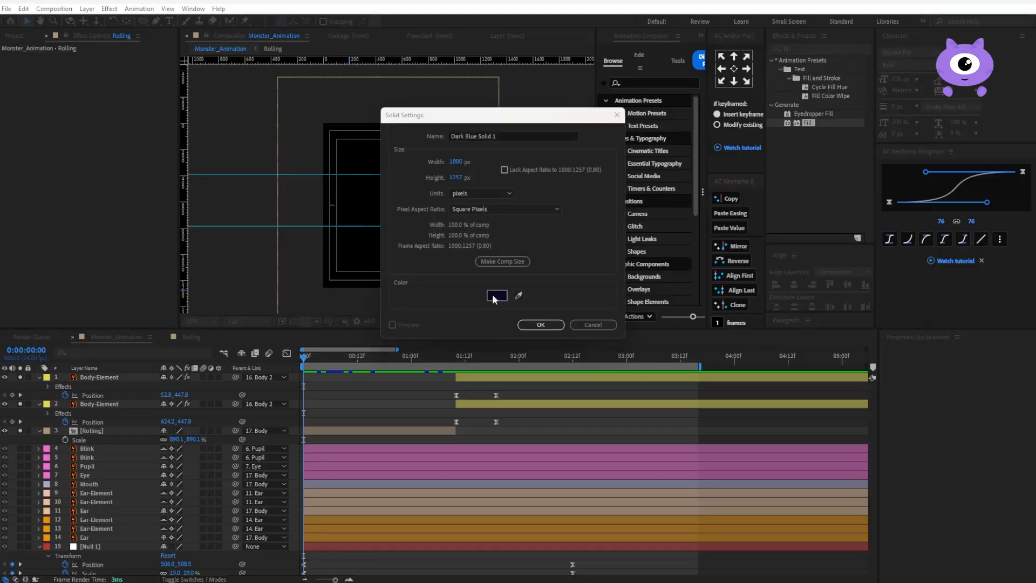
pyautogui.click(497, 295)
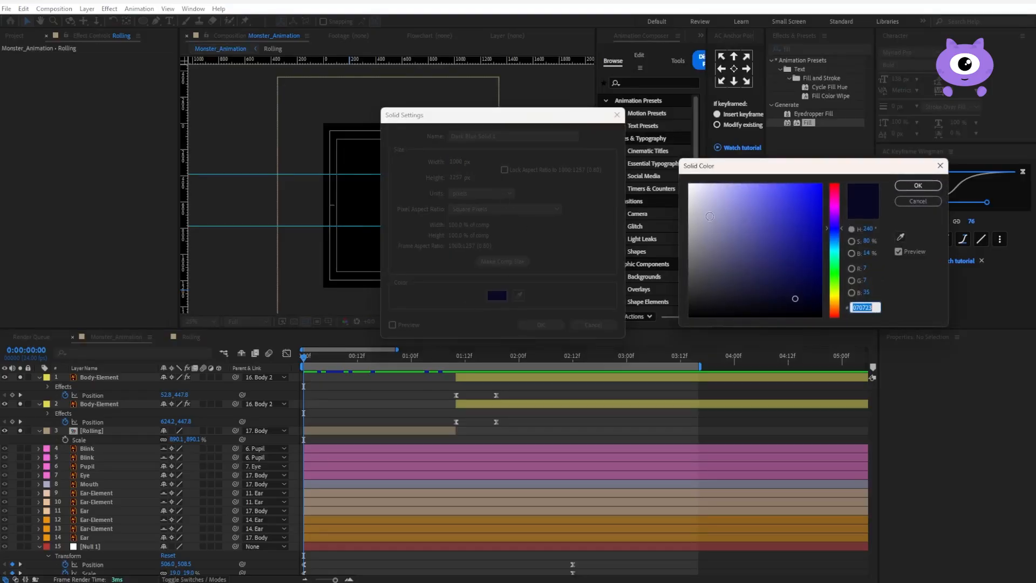
pyautogui.click(692, 198)
pyautogui.moveTo(691, 198); pyautogui.dragTo(678, 210)
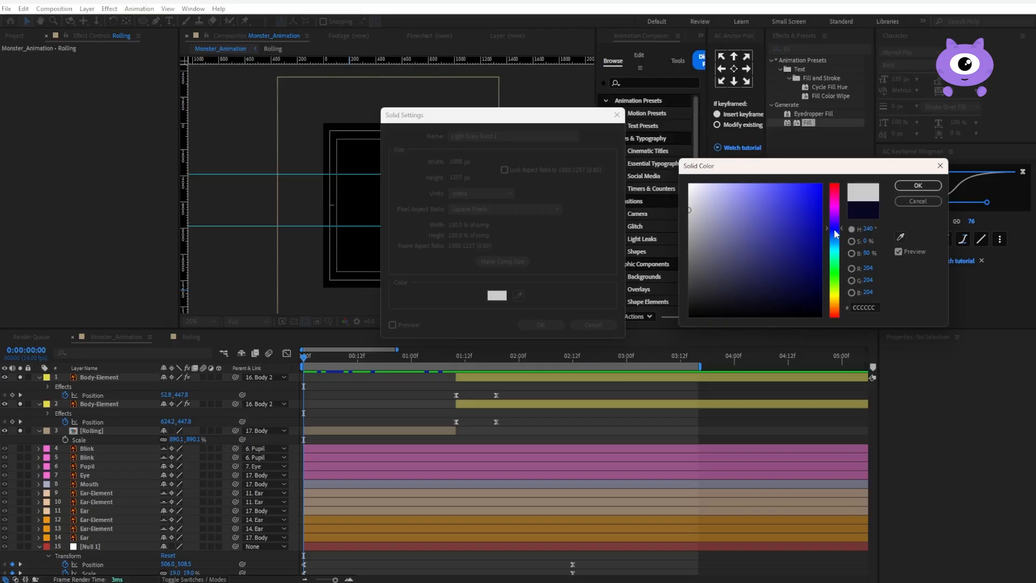
pyautogui.moveTo(836, 234); pyautogui.dragTo(831, 301)
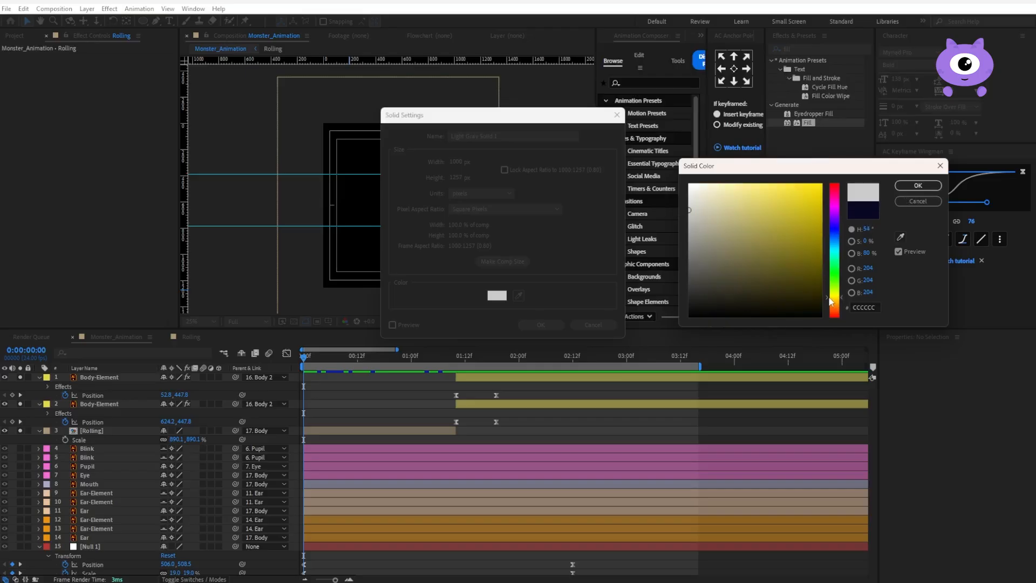
pyautogui.click(690, 199)
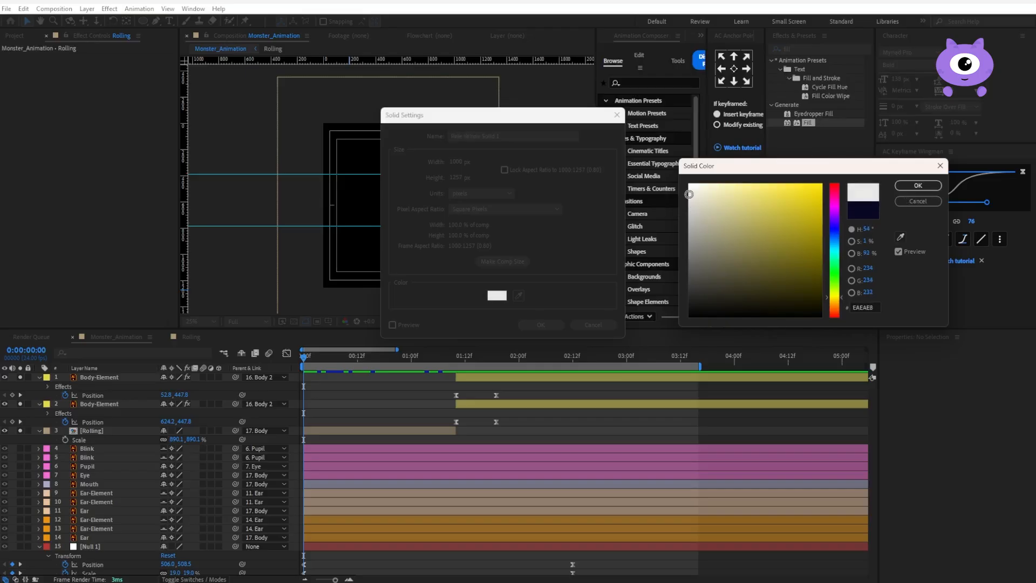
pyautogui.click(925, 189)
pyautogui.click(541, 324)
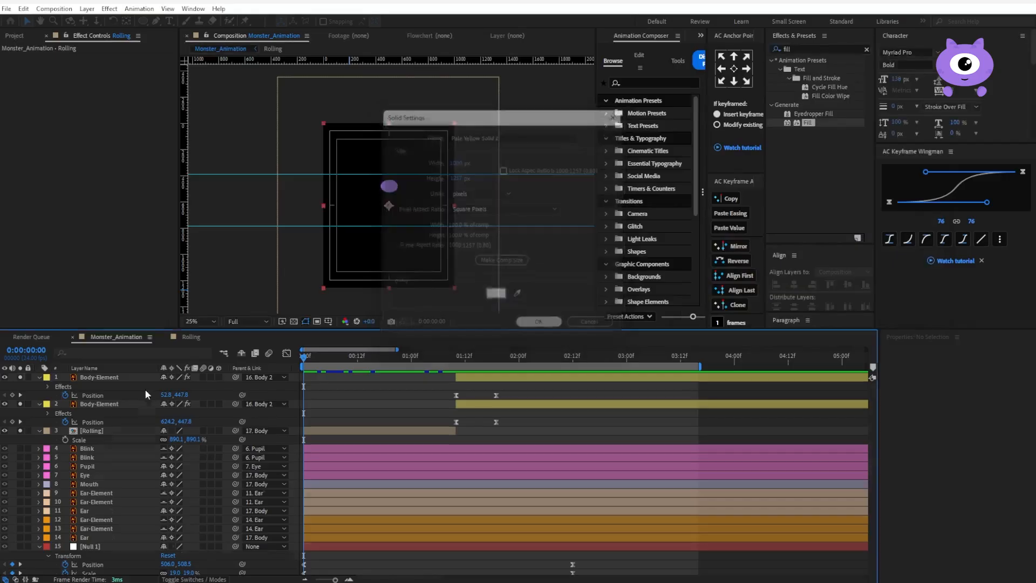
# Step: Move the off-white solid to the very bottom of the Monster_Animation layer stack and rename it BG
pyautogui.moveTo(113, 383); pyautogui.dragTo(91, 574)
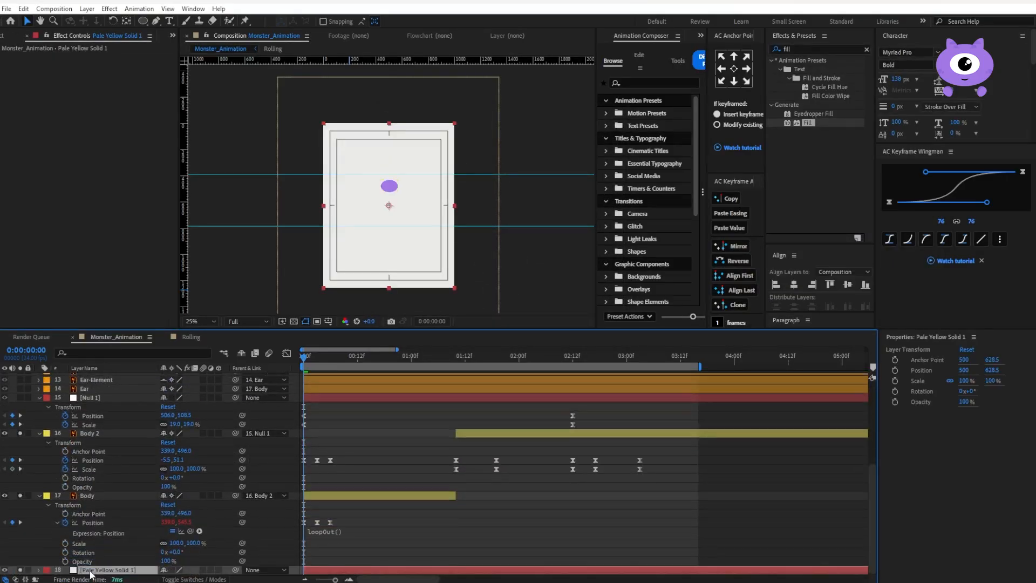
pyautogui.doubleClick(91, 572)
pyautogui.press('g')
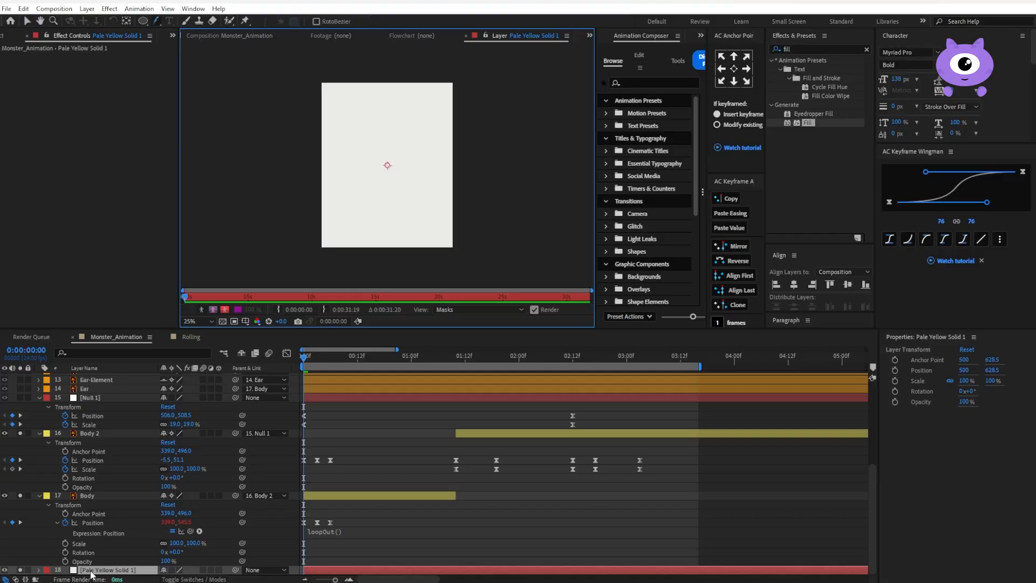
pyautogui.click(255, 36)
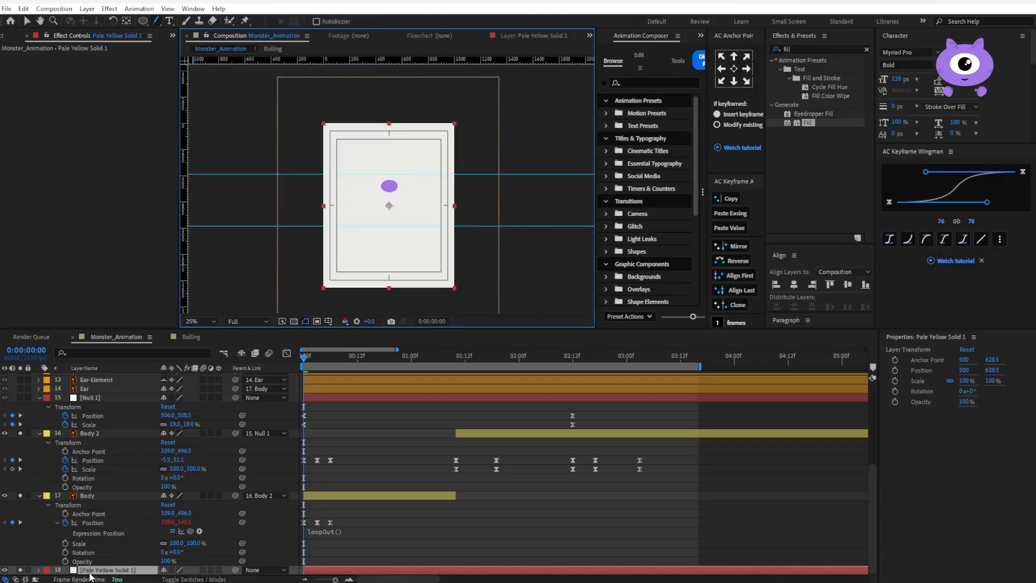
pyautogui.click(90, 572)
pyautogui.press('Return')
pyautogui.write('BG')
pyautogui.press('Return')
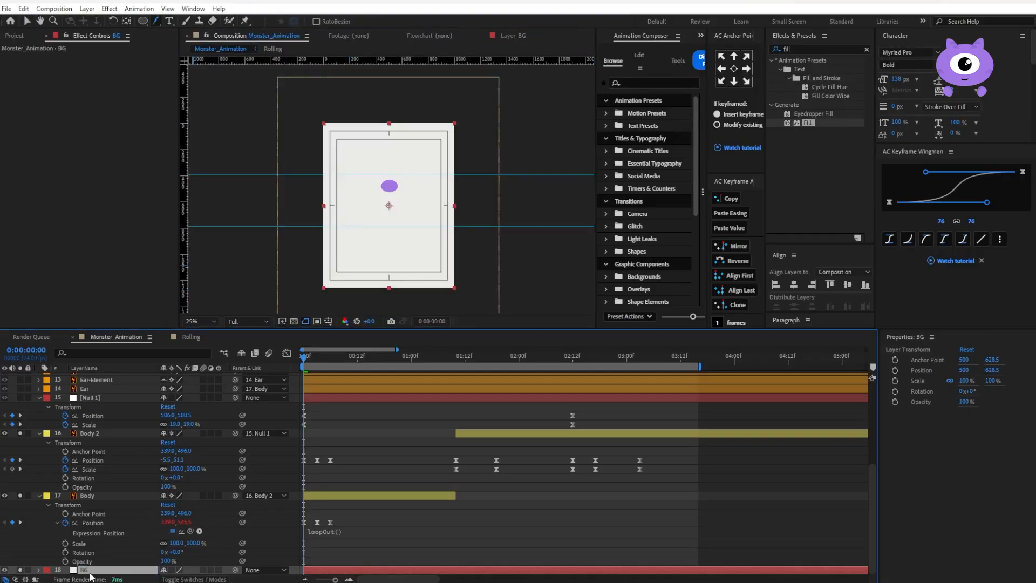
# Step: At 0:00:01:09, create a 1000 × 1257 px dark gray solid and mask it to a flat ellipse beneath the purple body
pyautogui.click(407, 548)
pyautogui.press('v')
pyautogui.click(452, 357)
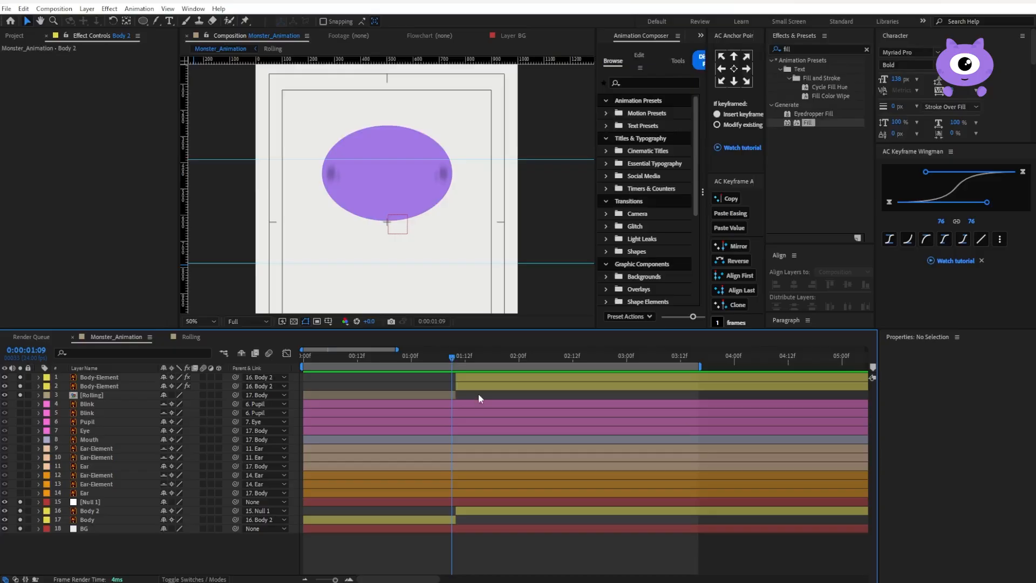
pyautogui.click(144, 21)
pyautogui.hotkey('ctrl', 'y')
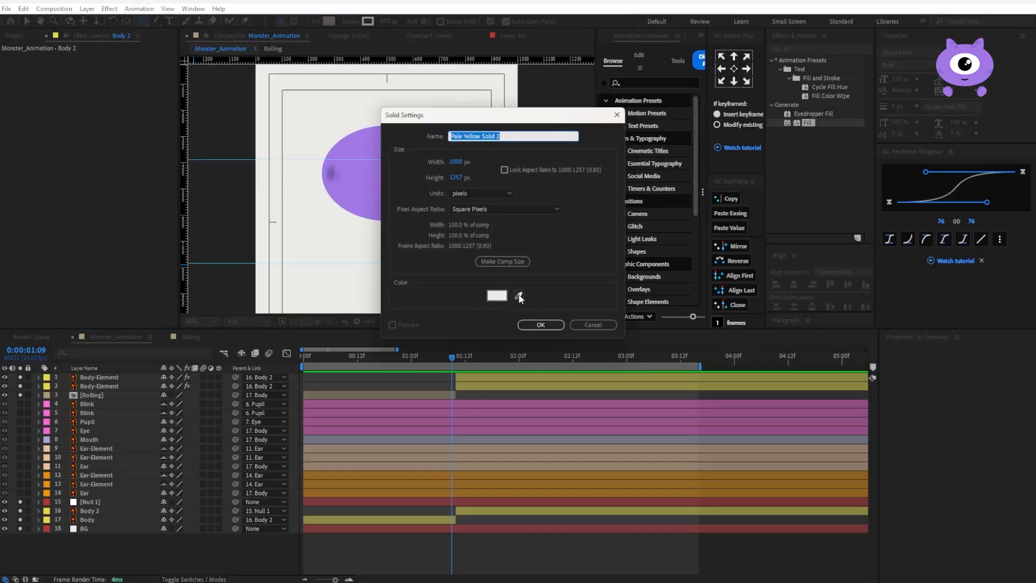
pyautogui.click(519, 296)
pyautogui.click(497, 296)
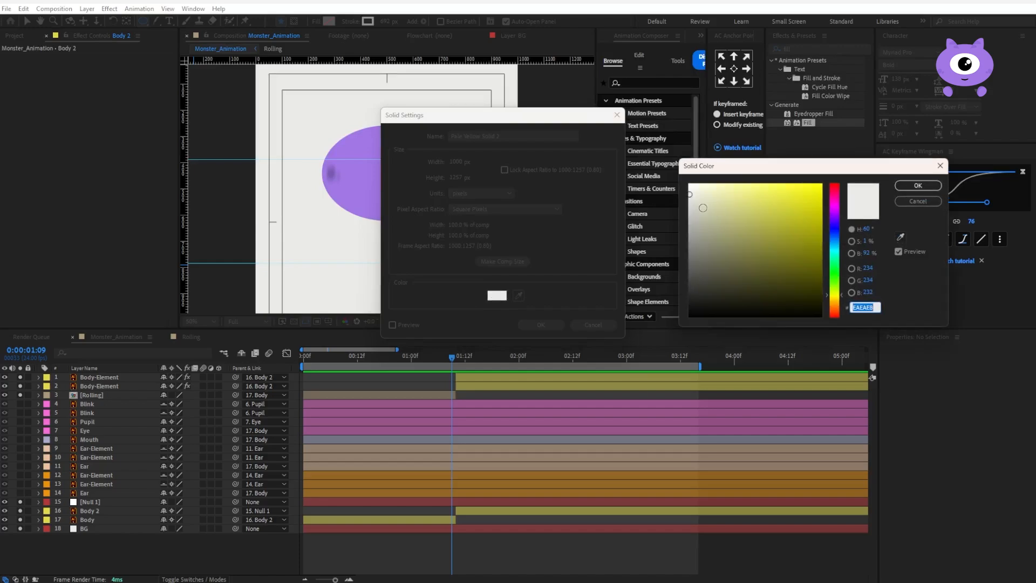
pyautogui.moveTo(691, 197); pyautogui.dragTo(690, 268)
pyautogui.click(916, 185)
pyautogui.click(549, 327)
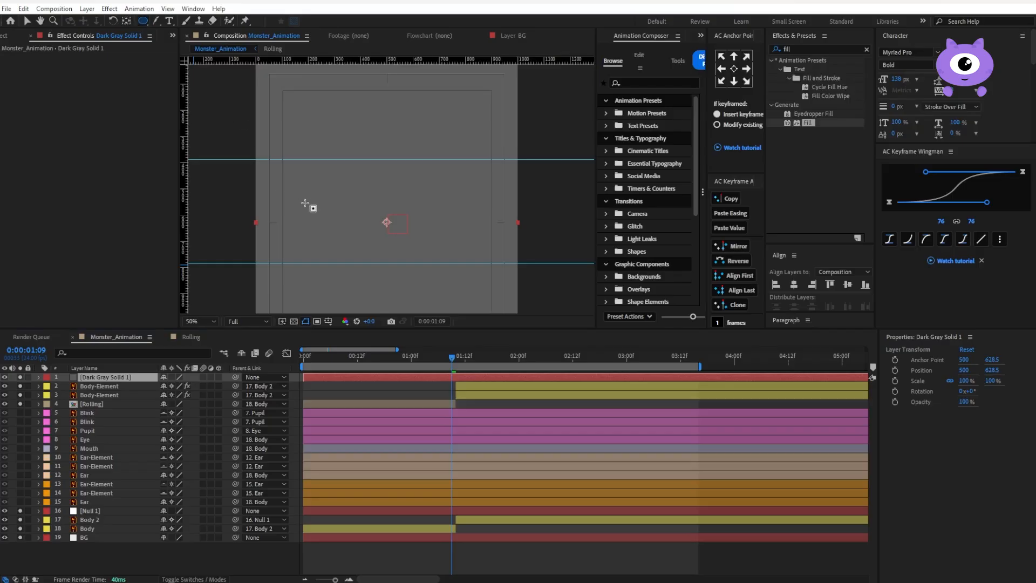
pyautogui.moveTo(341, 214)
pyautogui.mouseDown()
pyautogui.moveTo(438, 225)
pyautogui.moveTo(390, 235)
pyautogui.mouseUp()
pyautogui.press('v')
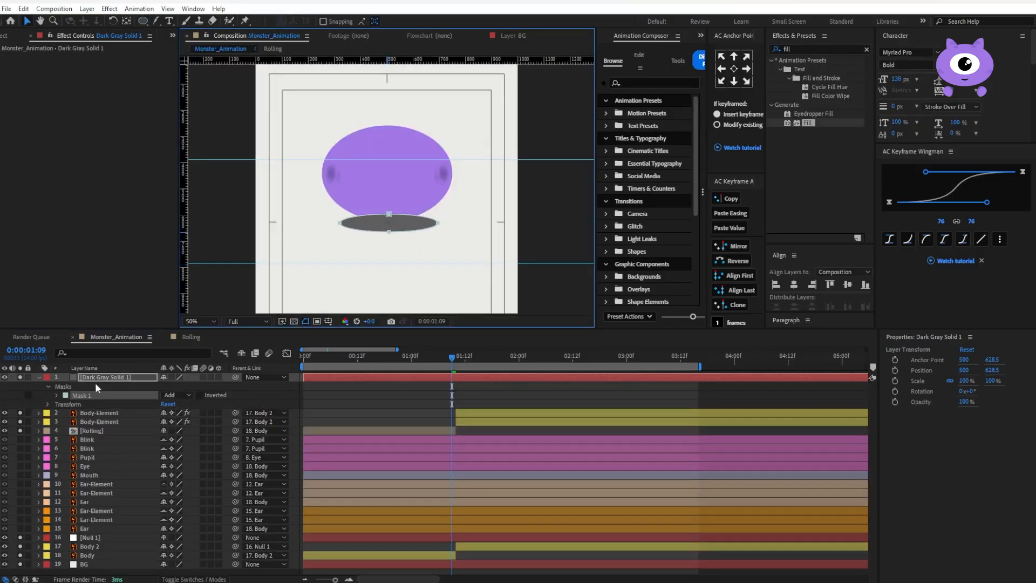
# Step: Place the masked dark gray solid directly above BG in the layer stack and rename it Shadow
pyautogui.moveTo(95, 383); pyautogui.dragTo(123, 556)
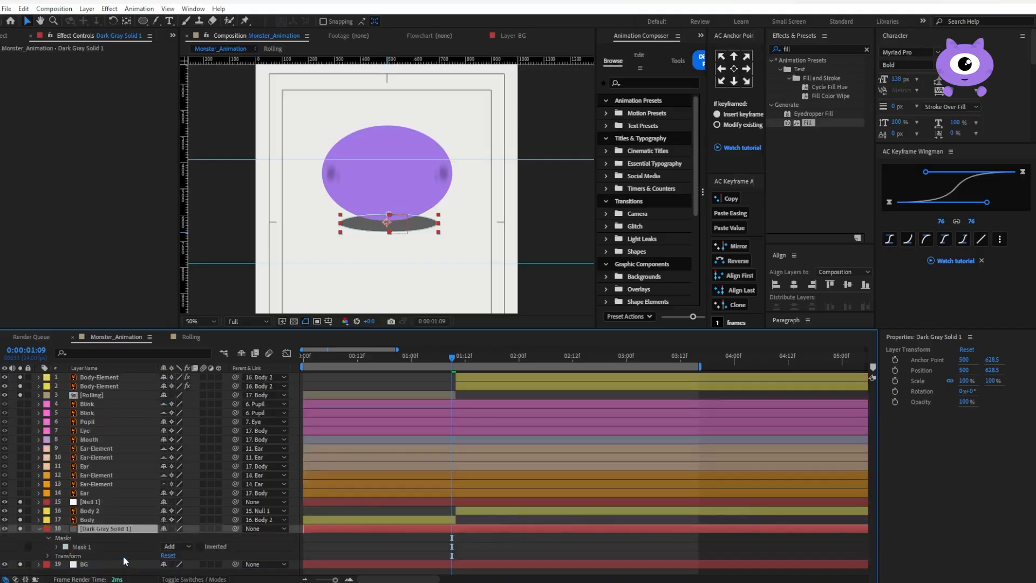
pyautogui.press('Return')
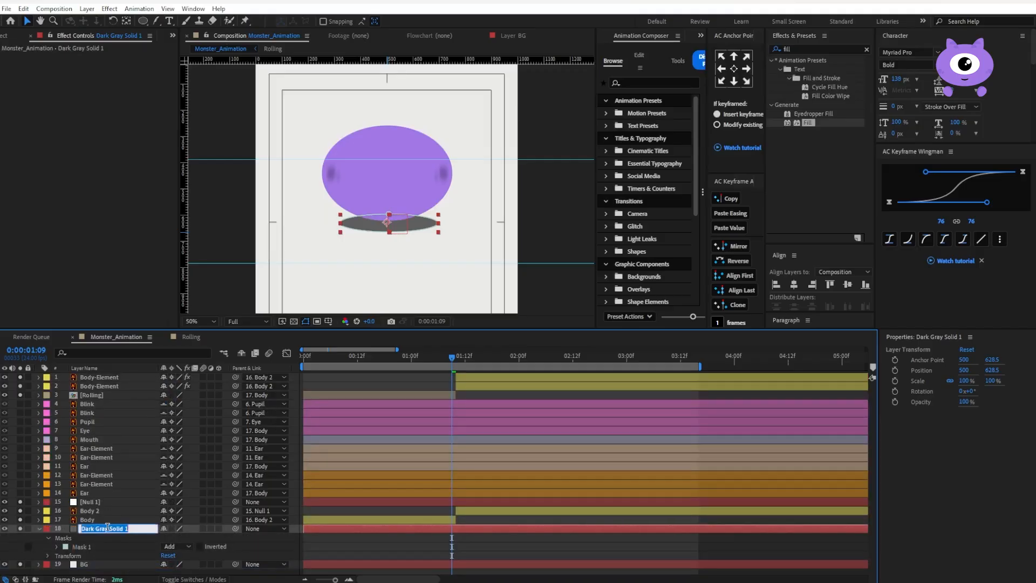
pyautogui.write('shadow')
pyautogui.press('Return')
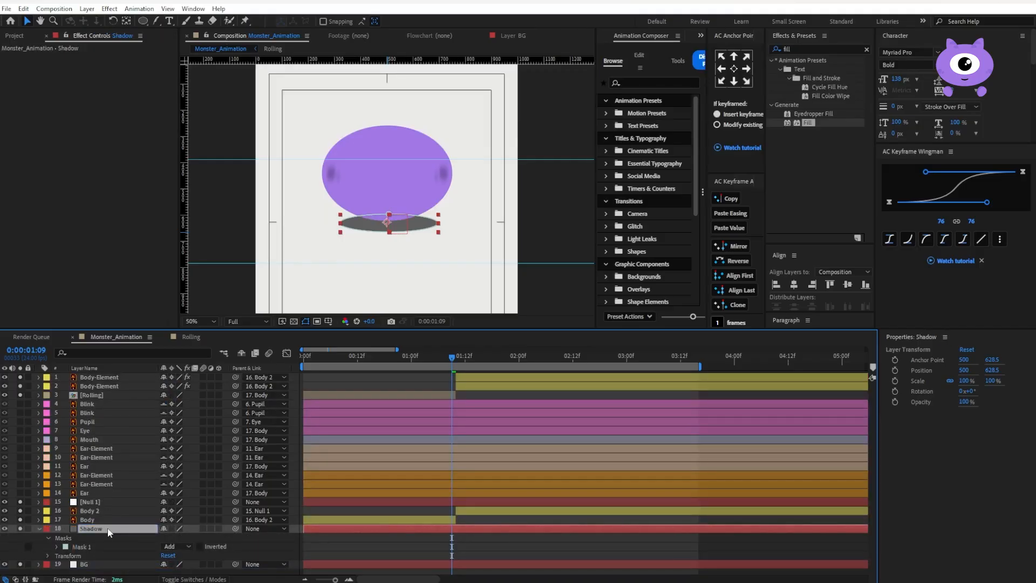
# Step: Feather the Shadow layer's mask by 42 pixels, then centre its anchor point and align the layer under the body at 503, 632
pyautogui.click(57, 546)
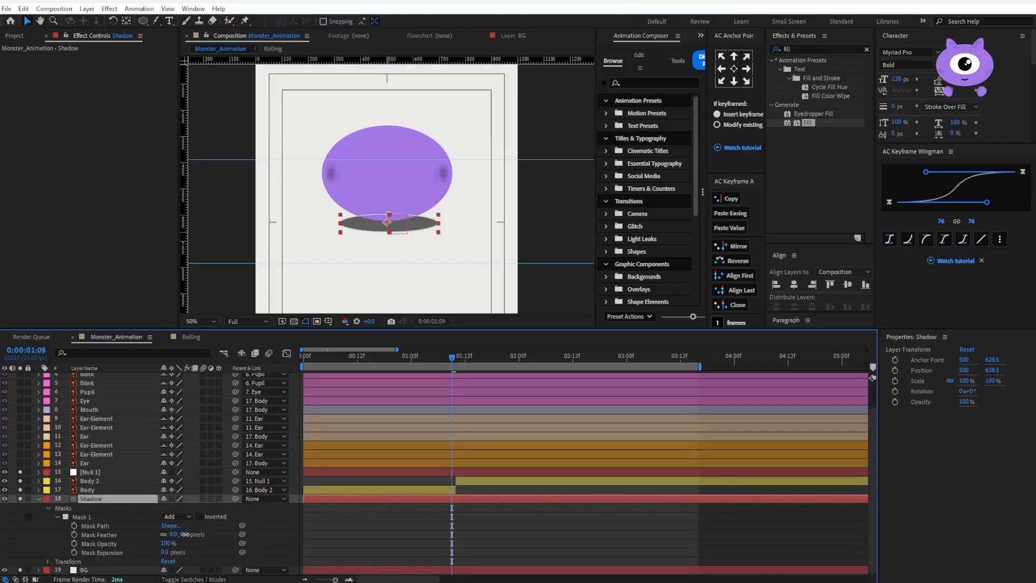
pyautogui.moveTo(185, 534); pyautogui.dragTo(204, 532)
pyautogui.click(127, 499)
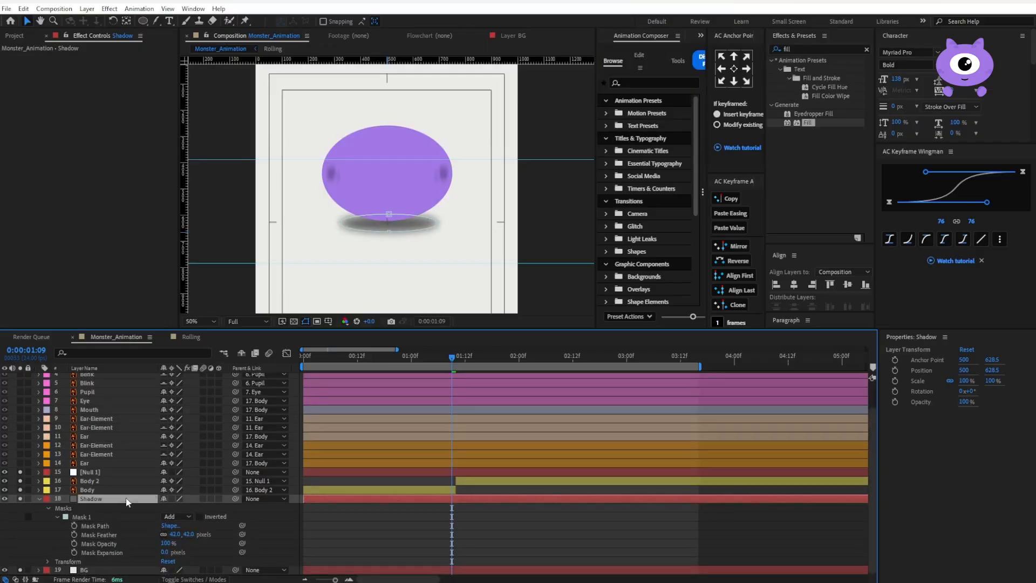
pyautogui.click(734, 68)
pyautogui.moveTo(417, 223); pyautogui.dragTo(414, 224)
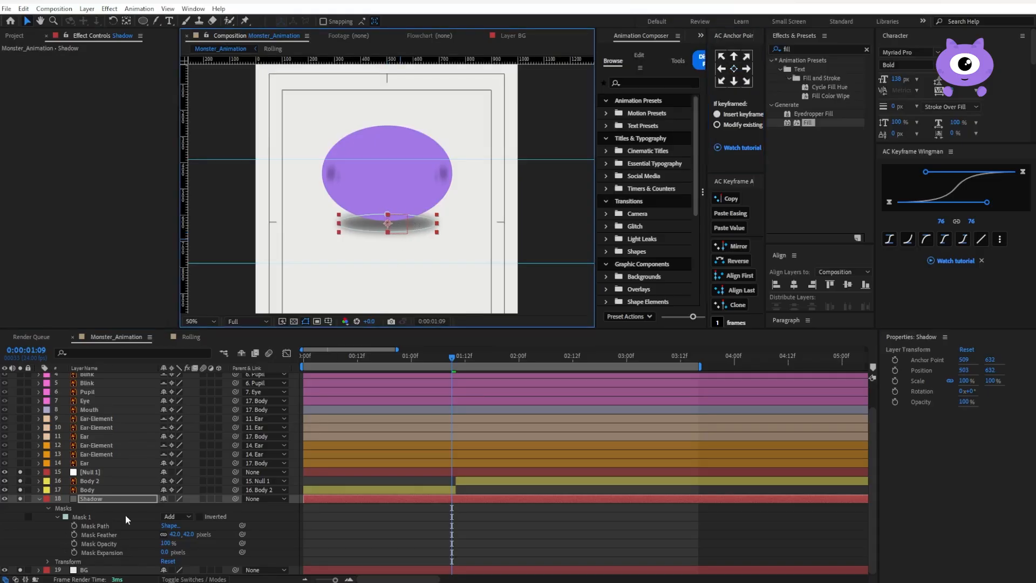
# Step: Set the Shadow layer's opacity to 52%
pyautogui.press('t')
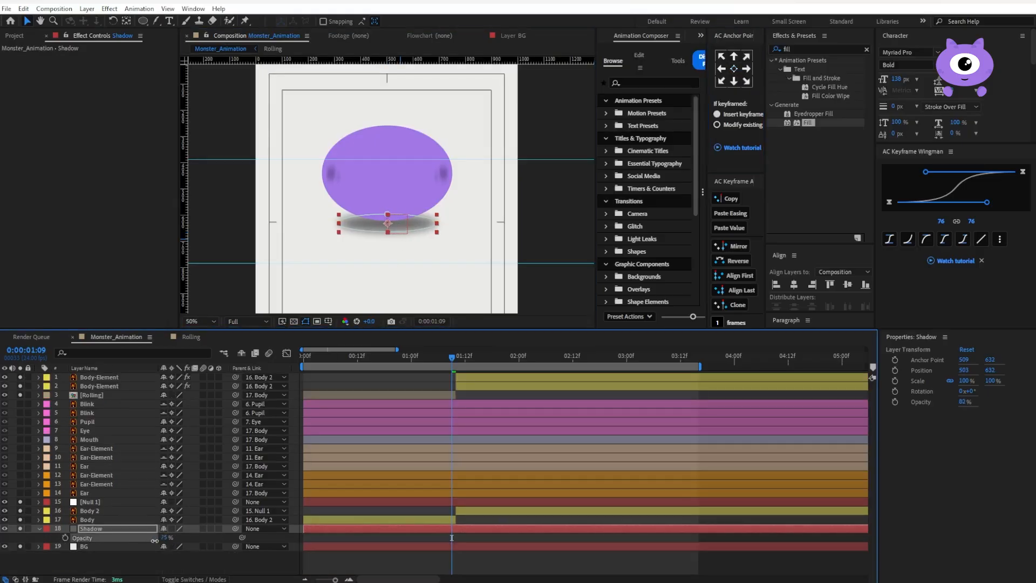
pyautogui.moveTo(165, 537); pyautogui.dragTo(146, 540)
pyautogui.click(352, 561)
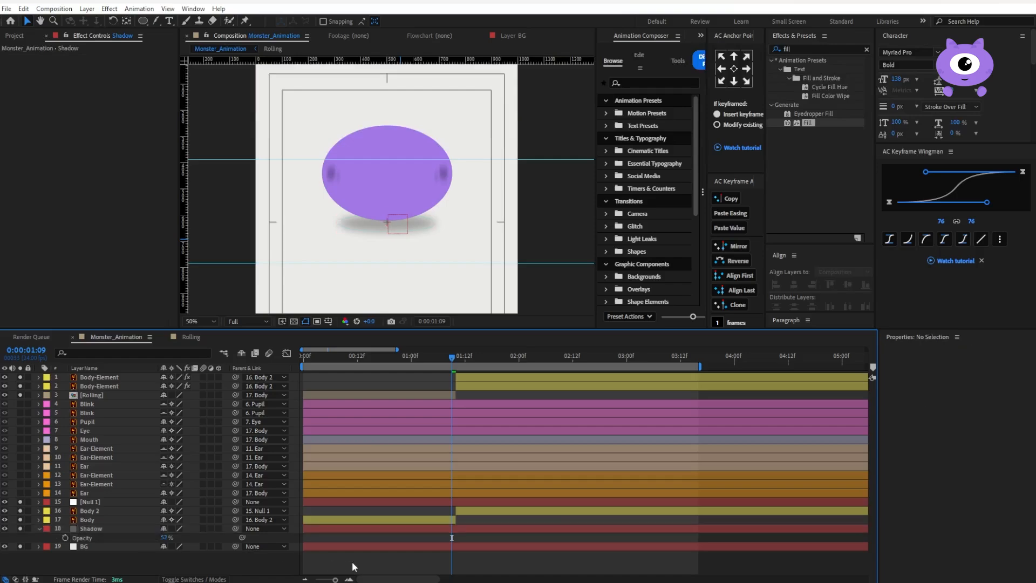
# Step: Parent the Shadow layer to Null 1
pyautogui.click(454, 530)
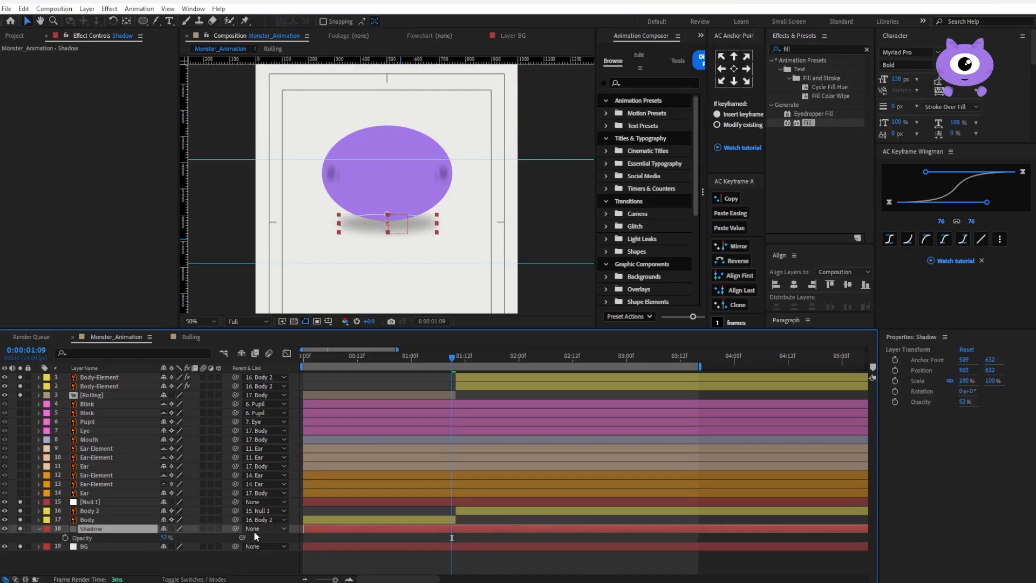
pyautogui.moveTo(235, 529); pyautogui.dragTo(89, 506)
pyautogui.click(88, 504)
pyautogui.click(94, 528)
# Step: At 0:00:00:00, add Position and Scale keyframes to the Shadow layer and reveal Null 1's keyframes
pyautogui.moveTo(314, 362); pyautogui.dragTo(291, 361)
pyautogui.scroll(2, 393, 188)
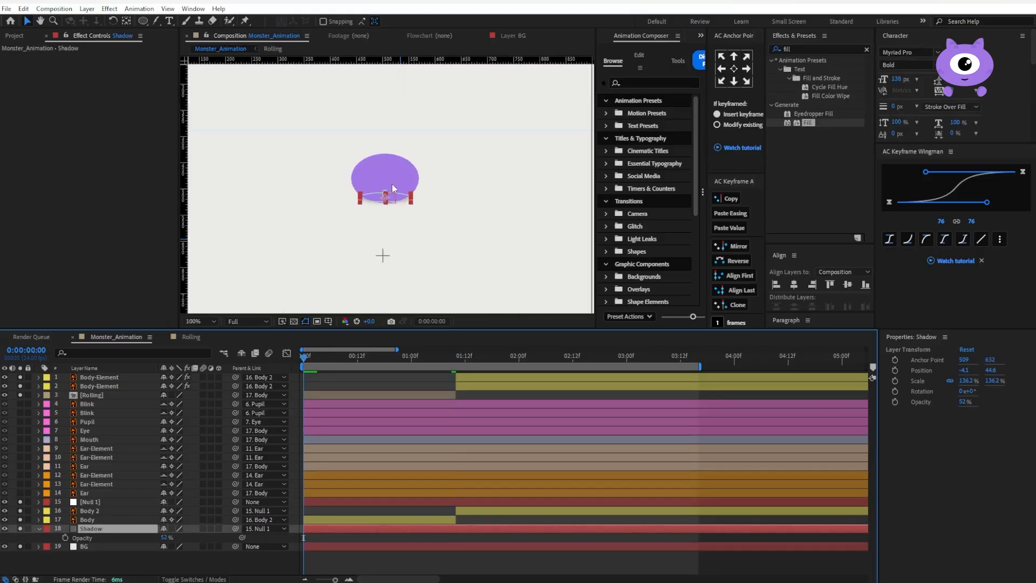
pyautogui.hotkey('alt', 'shift', 'p')
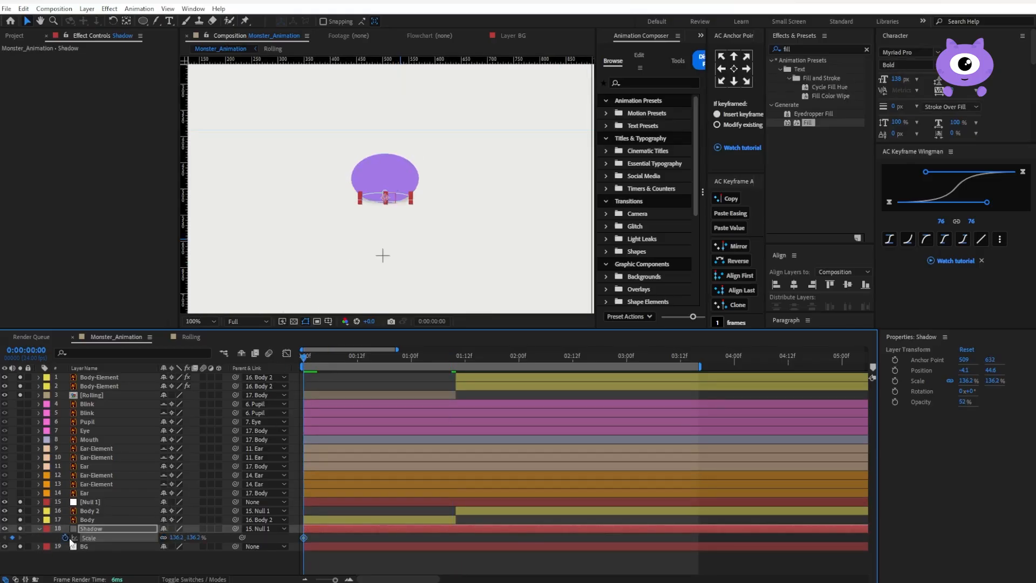
pyautogui.click(106, 502)
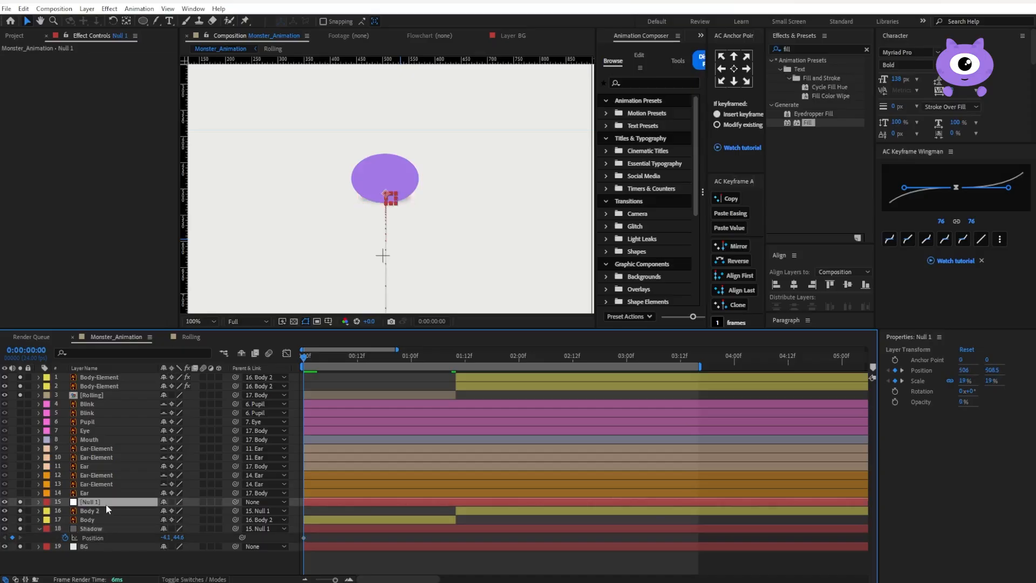
pyautogui.press('u')
pyautogui.click(310, 545)
pyautogui.hotkey('alt', 'shift', 's')
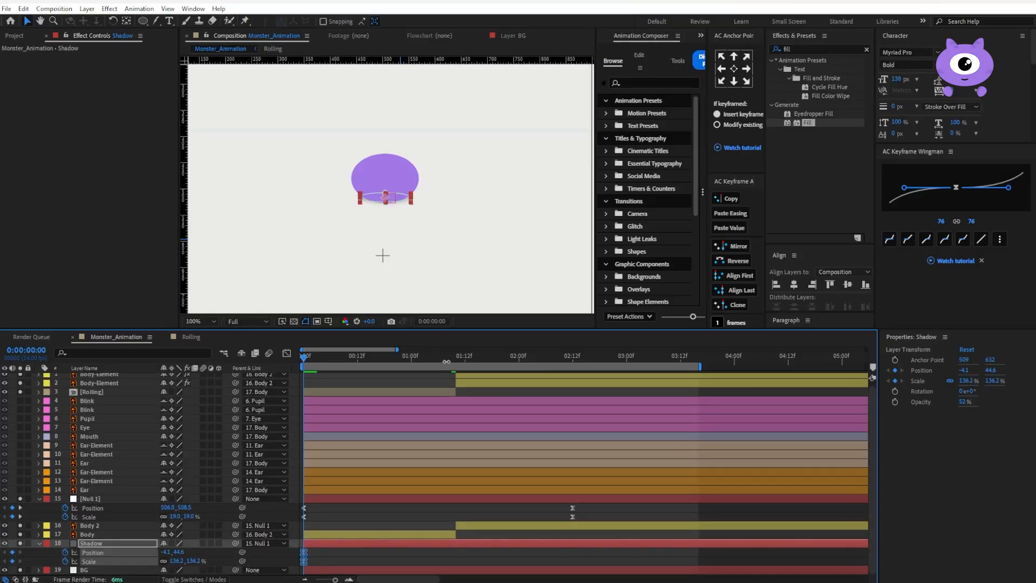
# Step: Go to 0:00:01:10 and add Position and Scale keyframes to the Shadow layer with their current values
pyautogui.click(487, 359)
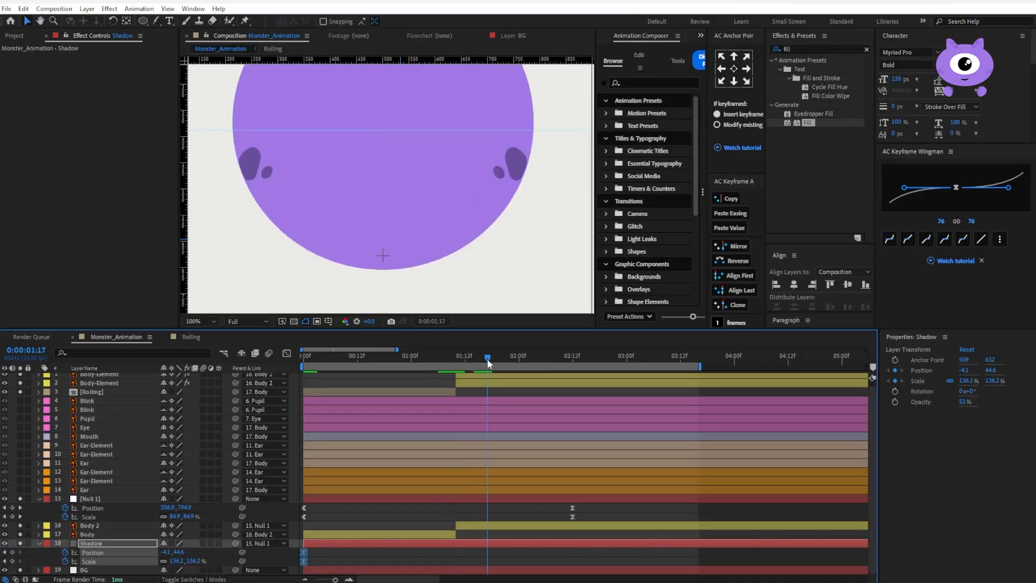
pyautogui.scroll(-4, 445, 228)
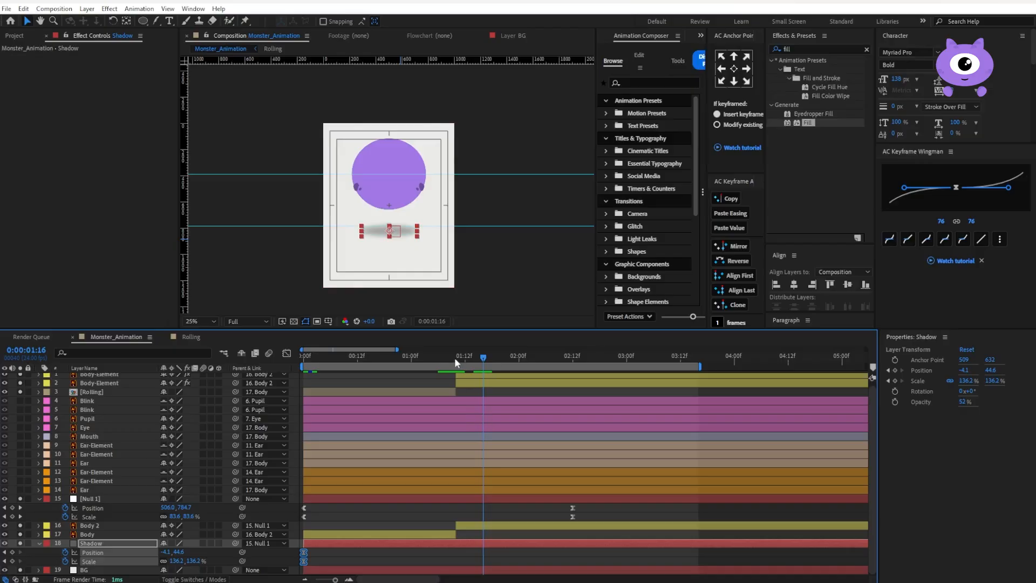
pyautogui.moveTo(454, 357)
pyautogui.mouseDown()
pyautogui.moveTo(574, 365)
pyautogui.moveTo(456, 367)
pyautogui.mouseUp()
pyautogui.click(12, 562)
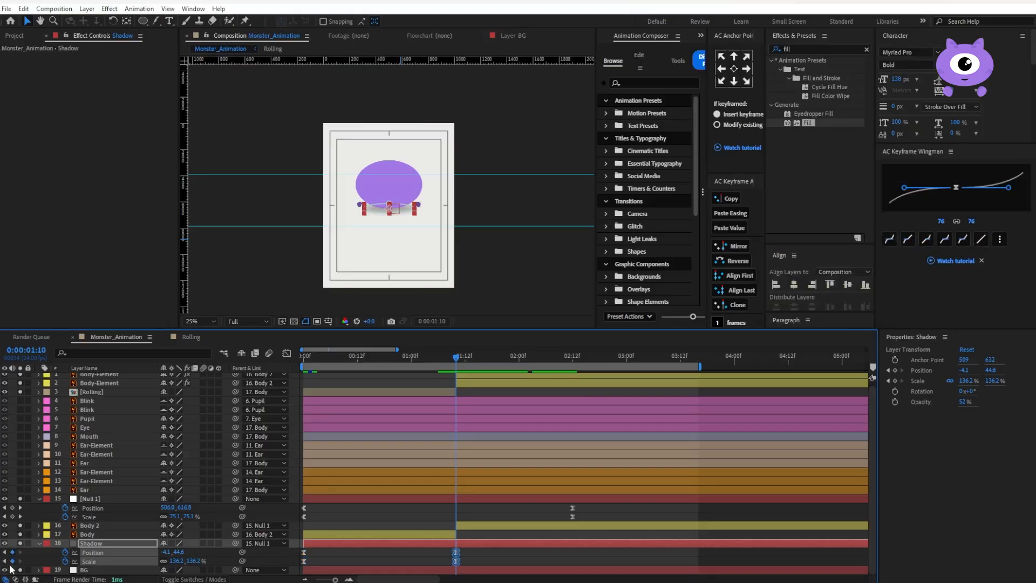
# Step: Return to 0:00:00:00 and lower the Shadow beneath the small body to Position -4.1, 93.2
pyautogui.moveTo(356, 361); pyautogui.dragTo(239, 375)
pyautogui.scroll(-1, 356, 162)
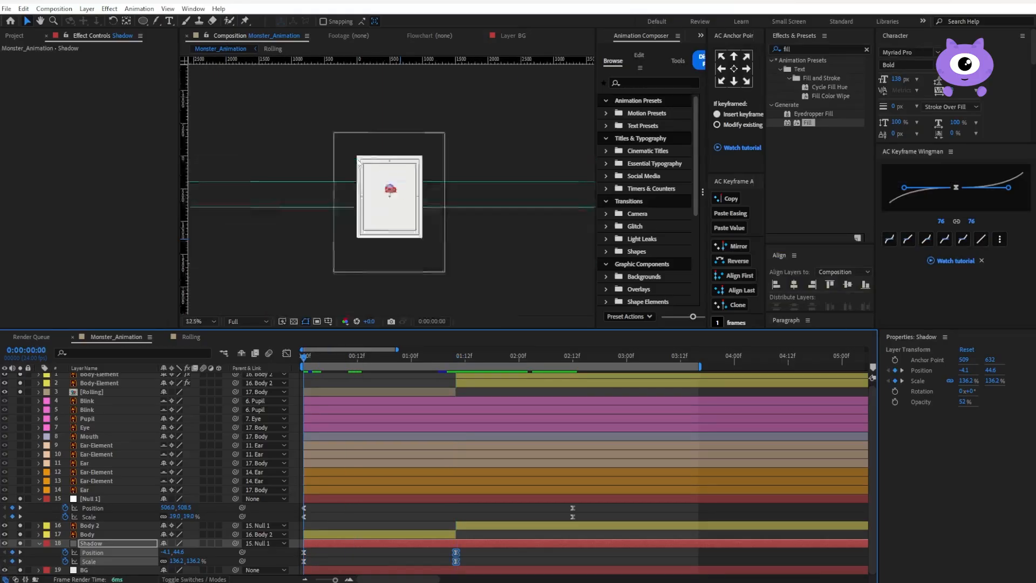
pyautogui.scroll(4, 356, 162)
pyautogui.scroll(2, 356, 162)
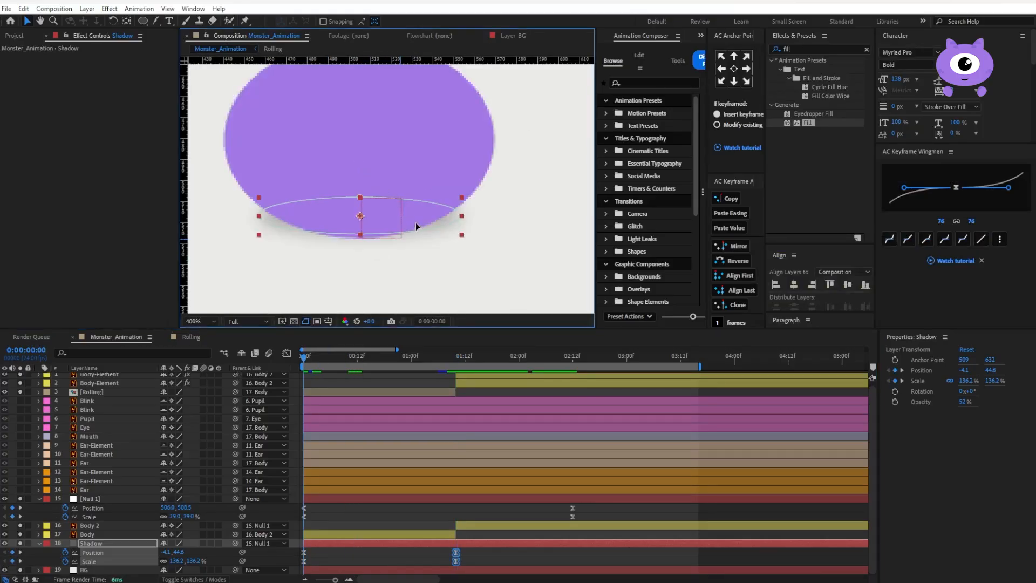
pyautogui.moveTo(416, 223); pyautogui.dragTo(414, 238)
pyautogui.scroll(-3, 414, 238)
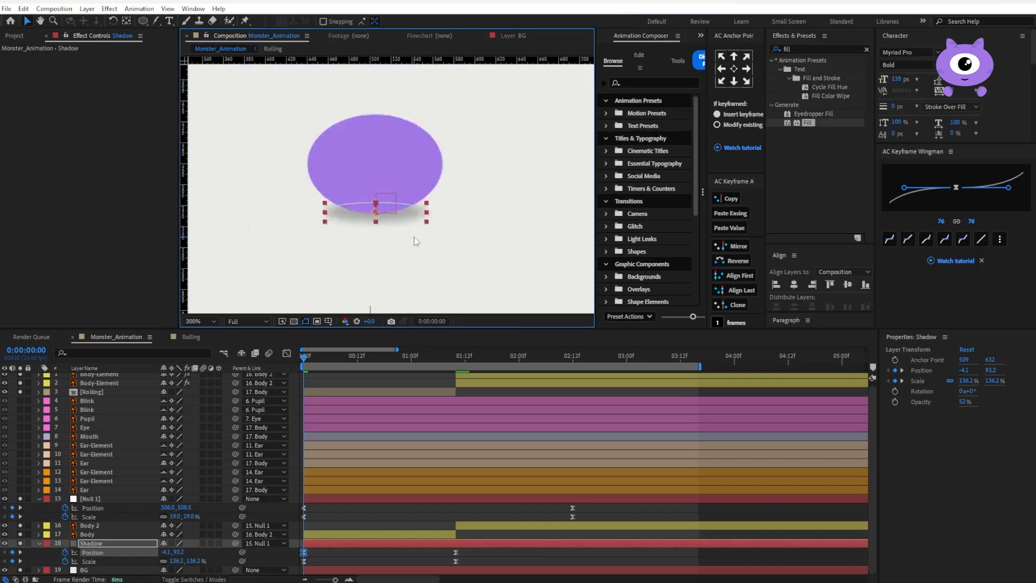
# Step: Unlink the Shadow's Scale proportions, widen it horizontally at 0:00:00:00, and preview the animation
pyautogui.click(164, 560)
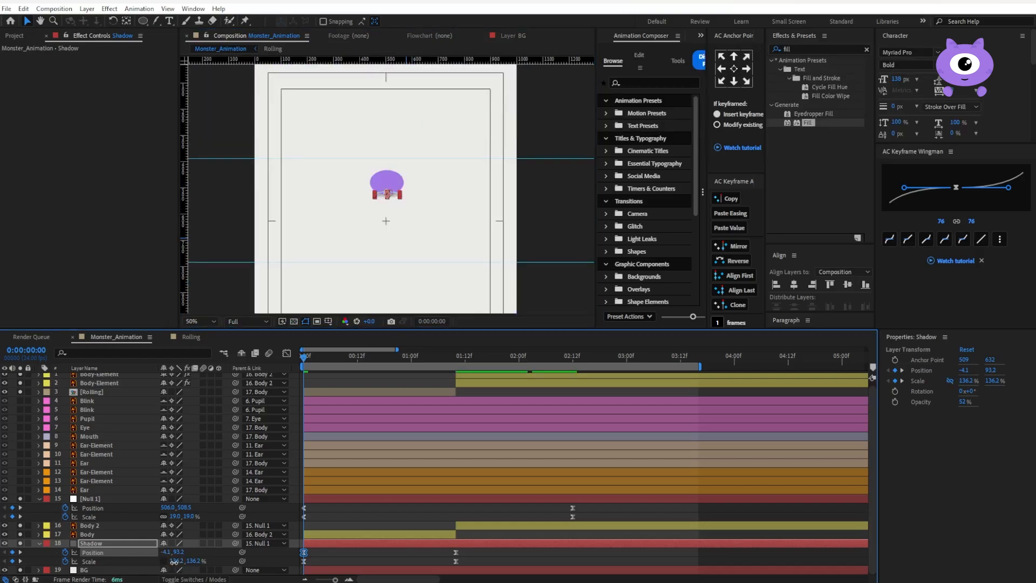
pyautogui.moveTo(173, 562); pyautogui.dragTo(168, 563)
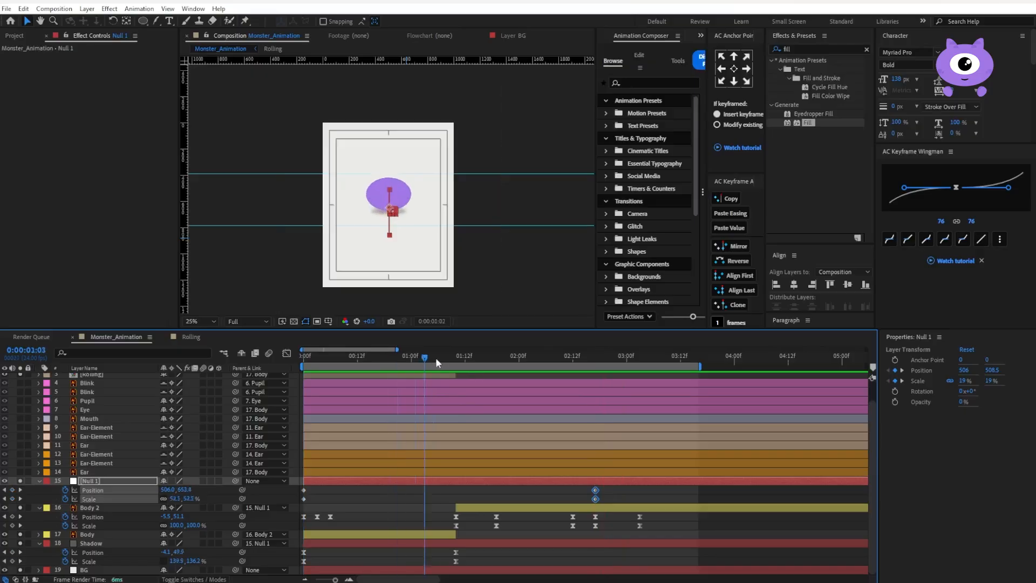
pyautogui.press('space')
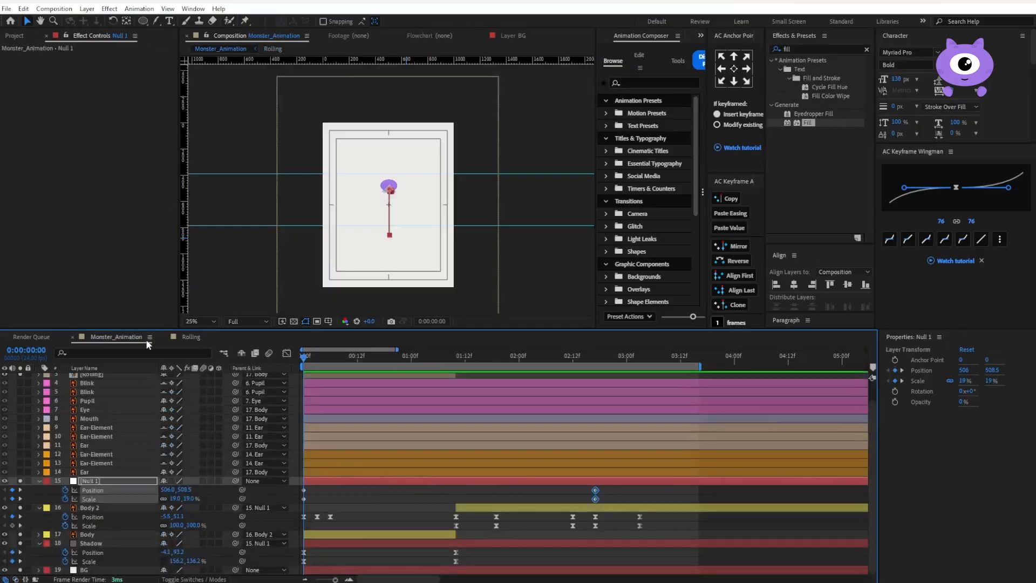
# Step: Reveal the Monster_Animation composition in the project, duplicate it, and rename the copy Motion lines
pyautogui.rightClick(132, 340)
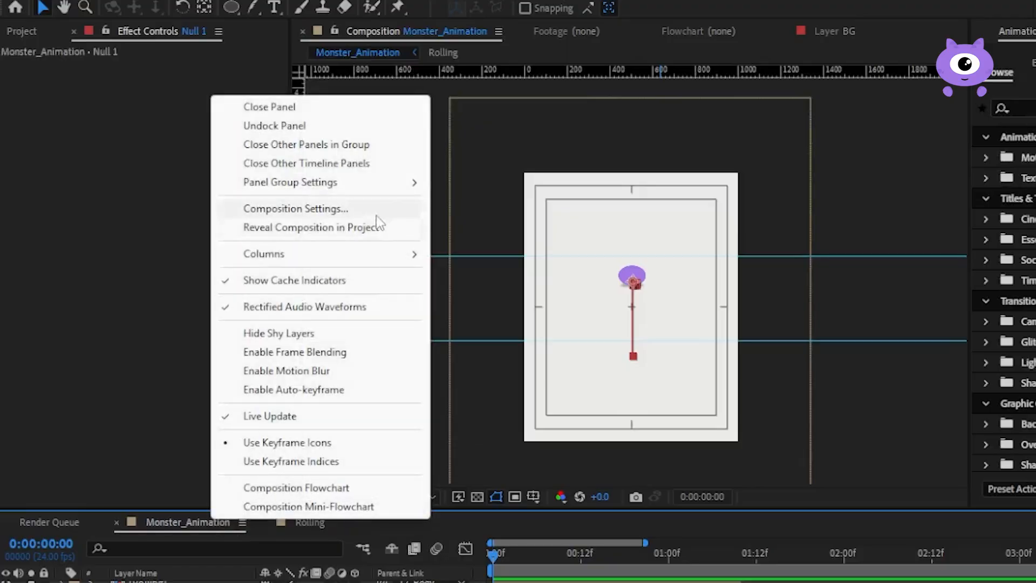
pyautogui.click(378, 227)
pyautogui.hotkey('ctrl', 'd')
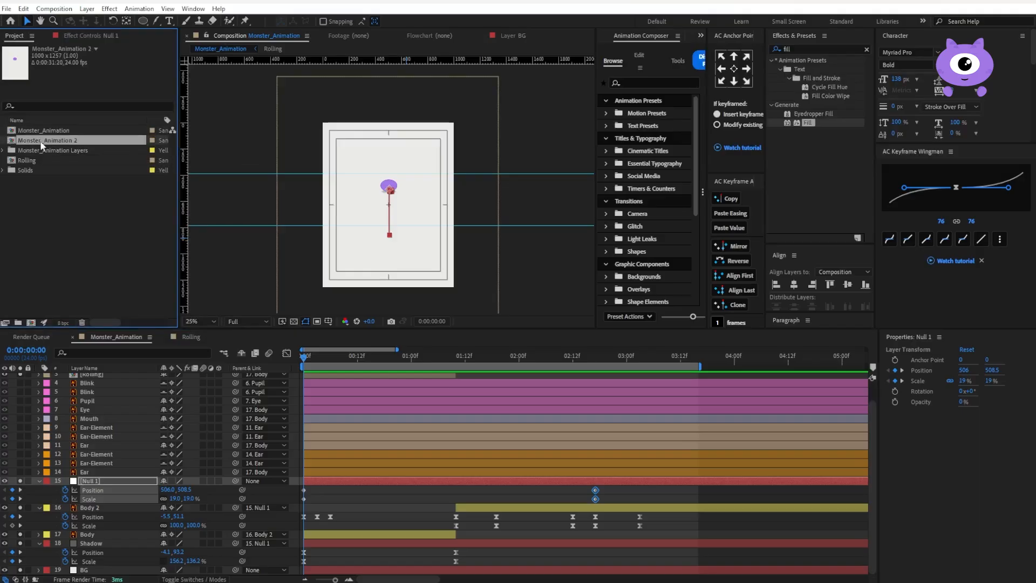
pyautogui.press('Return')
pyautogui.write('Moio')
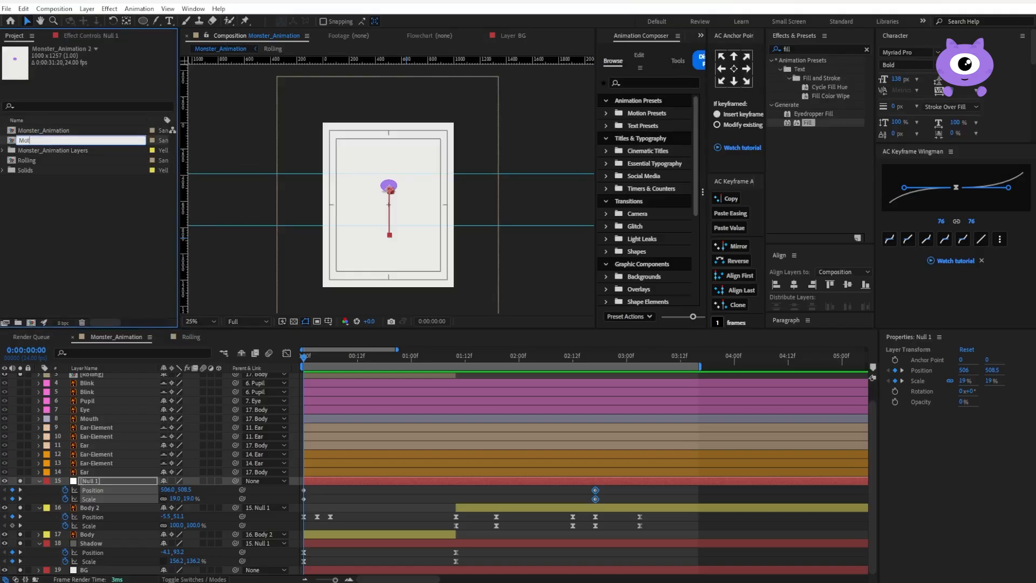
pyautogui.press('Return')
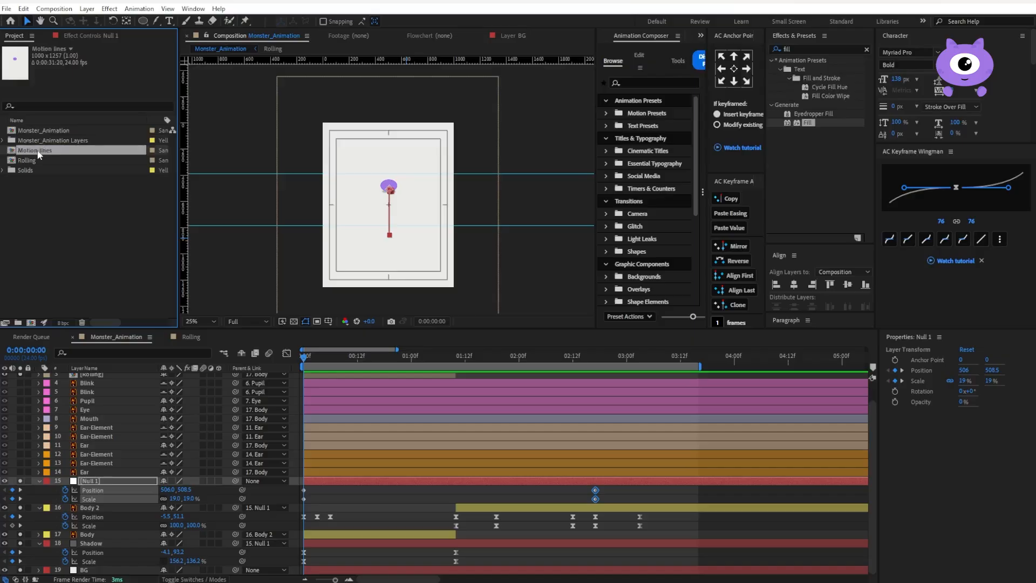
# Step: In the Motion lines composition, turn off solo on the layers and delete every layer except Body
pyautogui.doubleClick(37, 151)
pyautogui.press('.')
pyautogui.press('.')
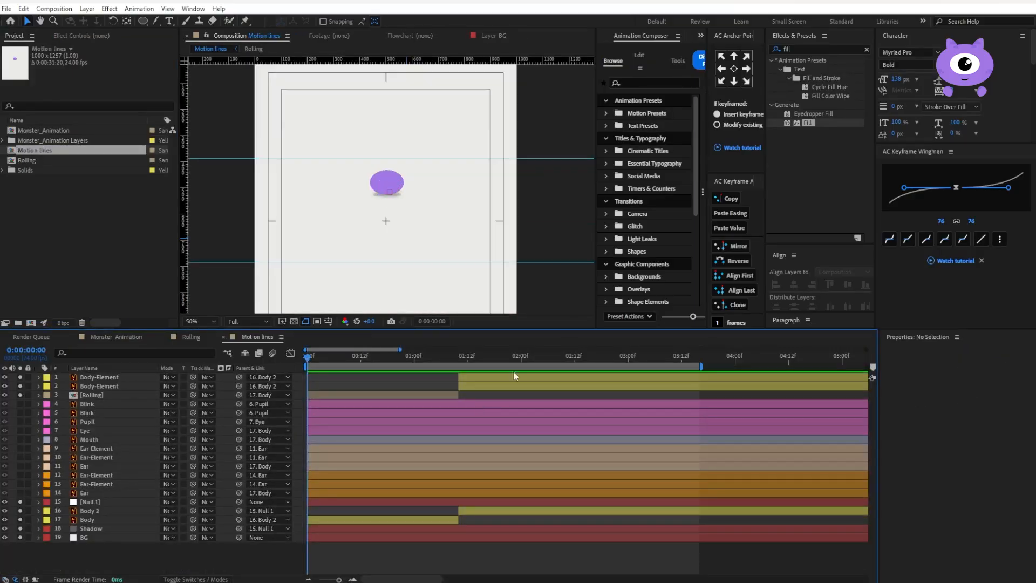
pyautogui.moveTo(508, 356); pyautogui.dragTo(266, 358)
pyautogui.moveTo(19, 555); pyautogui.dragTo(20, 556)
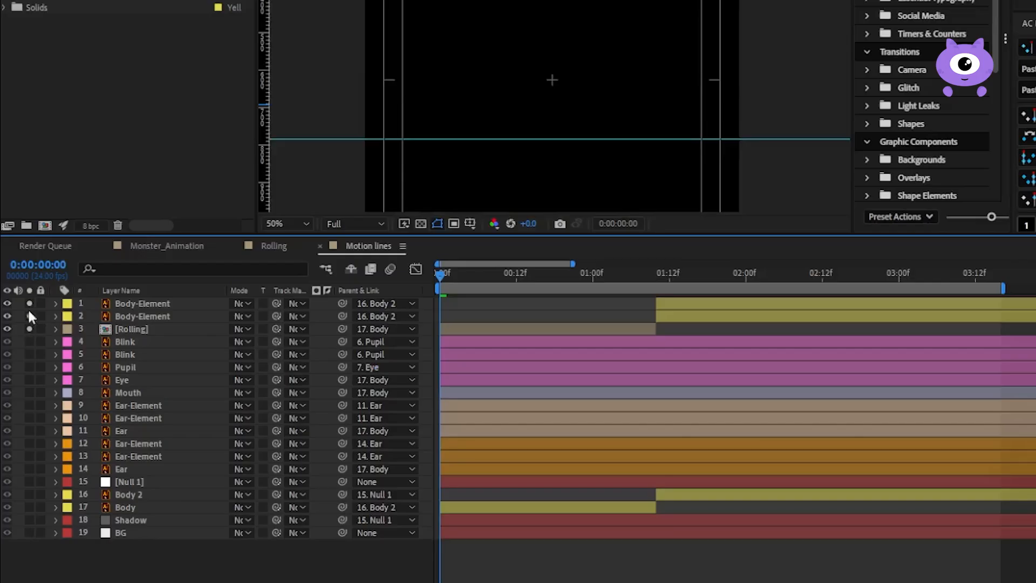
pyautogui.moveTo(30, 303); pyautogui.dragTo(31, 369)
pyautogui.hotkey('ctrl', 'a')
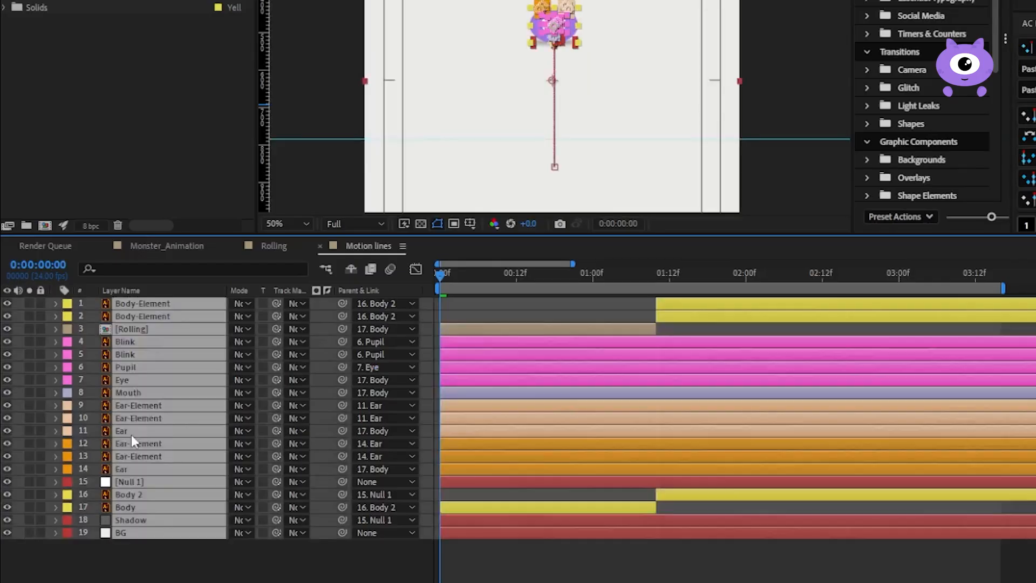
pyautogui.keyDown('ctrl'); pyautogui.click(144, 507); pyautogui.keyUp('ctrl')
pyautogui.press('Delete')
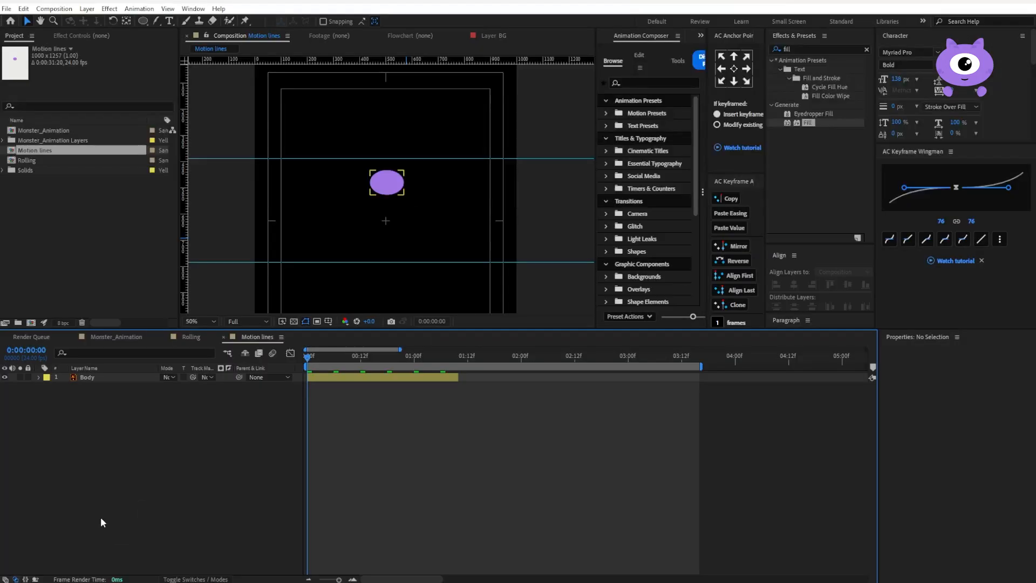
# Step: Create a shape layer from the Body vector layer and set the fill of Body Outlines to None
pyautogui.rightClick(94, 380)
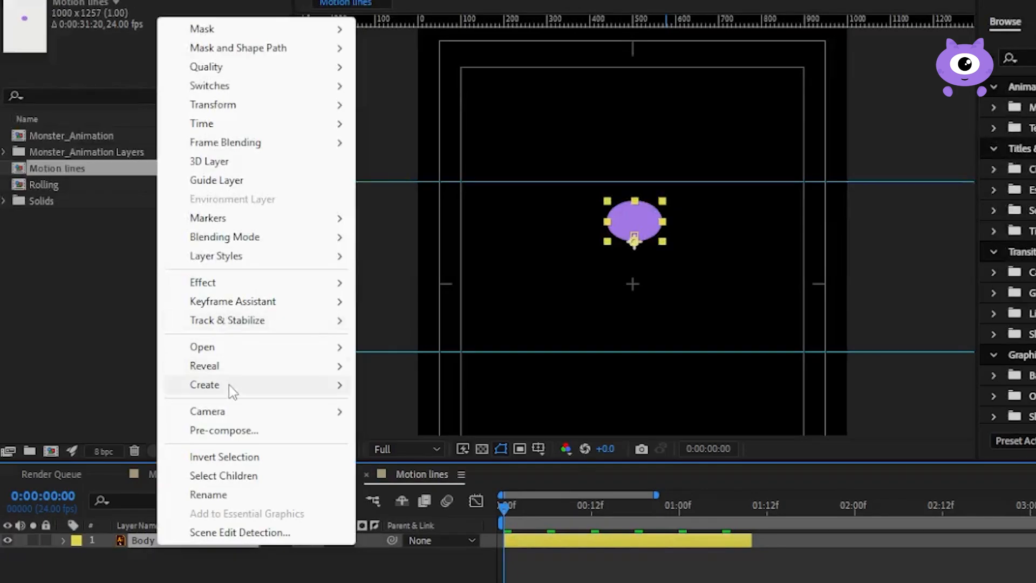
pyautogui.moveTo(139, 282)
pyautogui.click(484, 440)
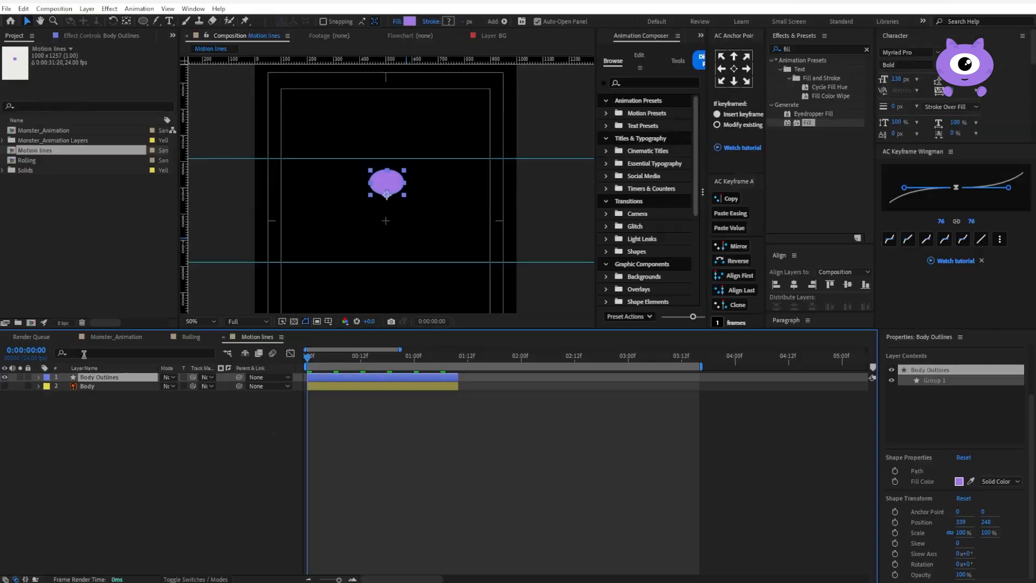
pyautogui.click(396, 22)
pyautogui.click(477, 264)
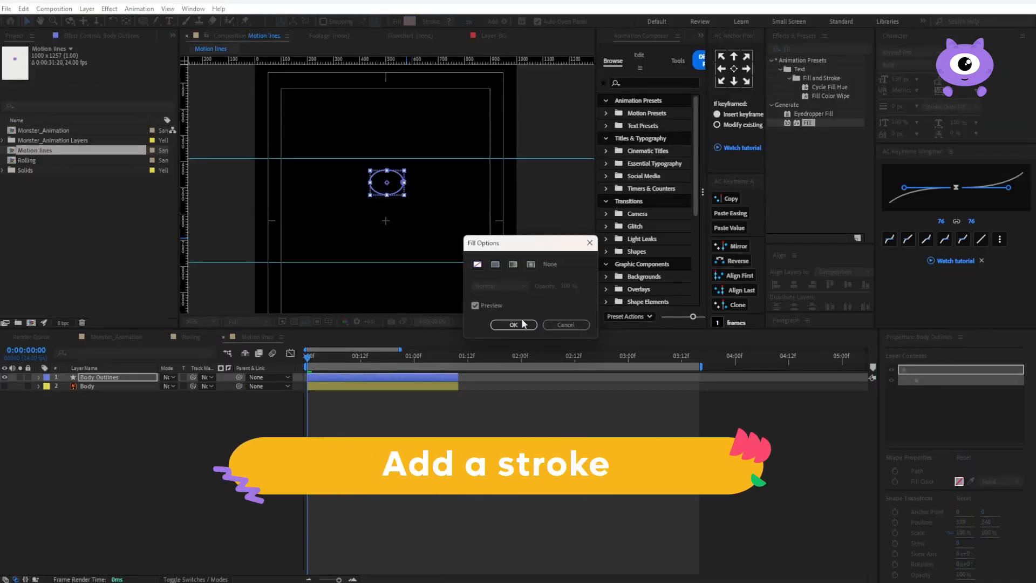
pyautogui.click(513, 324)
# Step: Add a Stroke to the contents of the Body Outlines layer
pyautogui.click(449, 21)
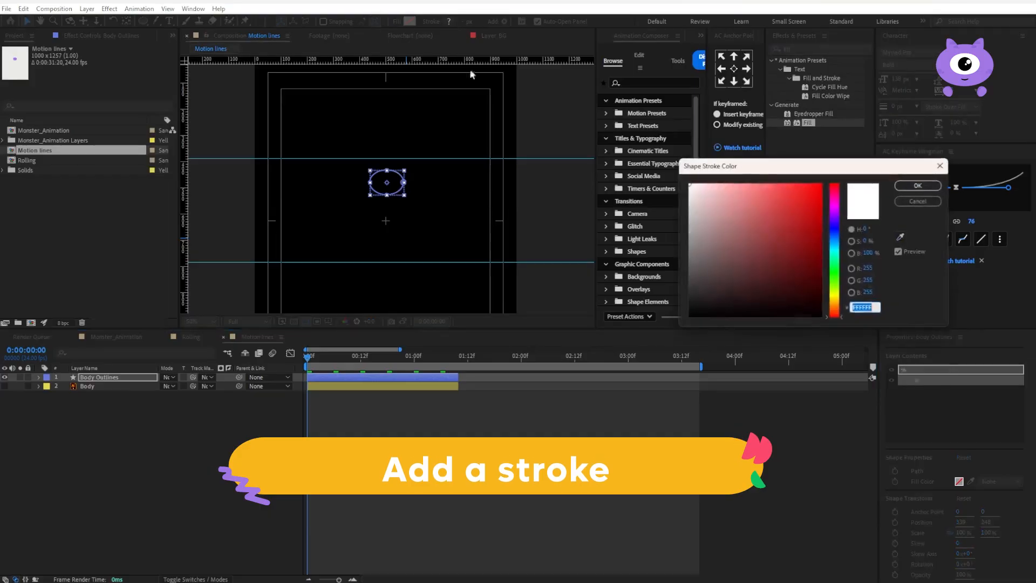
pyautogui.click(921, 180)
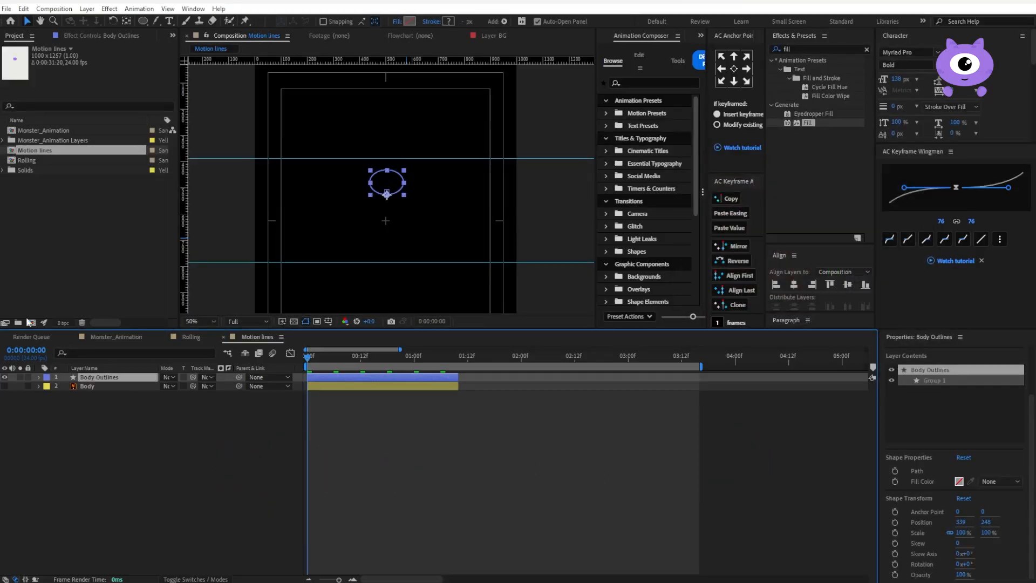
pyautogui.click(39, 377)
pyautogui.click(227, 386)
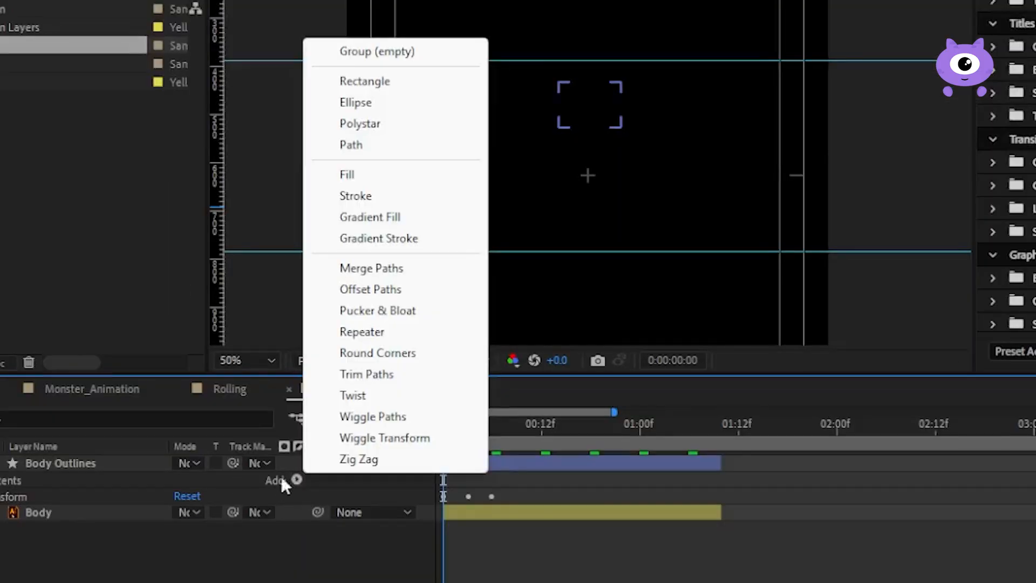
pyautogui.click(374, 200)
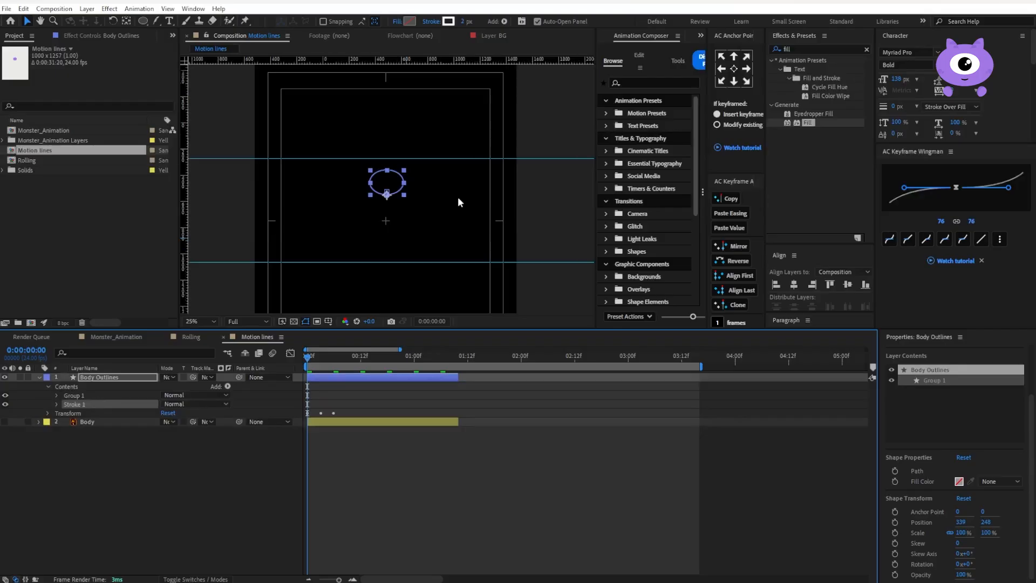
# Step: Check the body in Monster_Animation for comparison, and set the Body Outlines stroke width to 26 px in Motion lines
pyautogui.press('/')
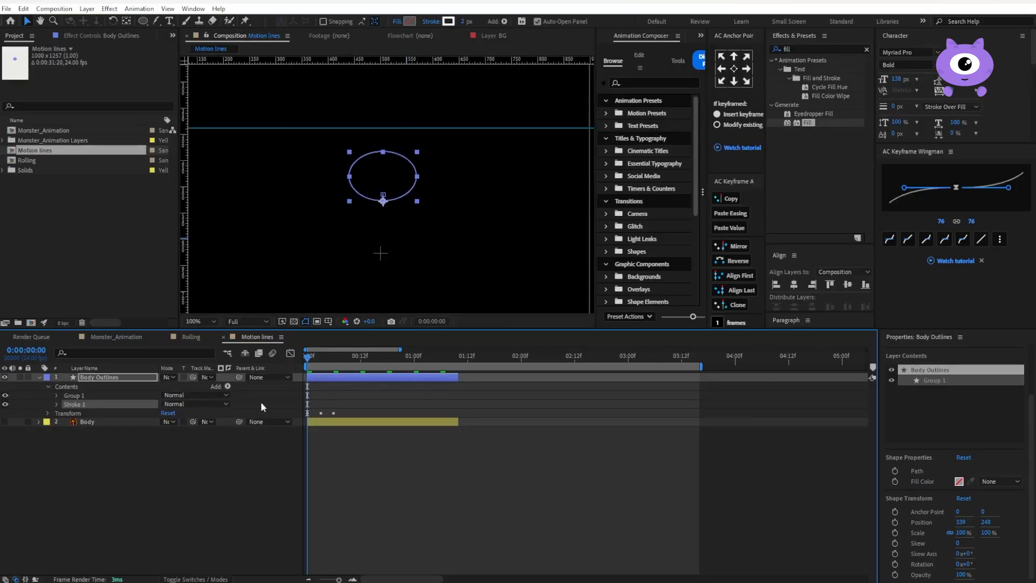
pyautogui.click(192, 337)
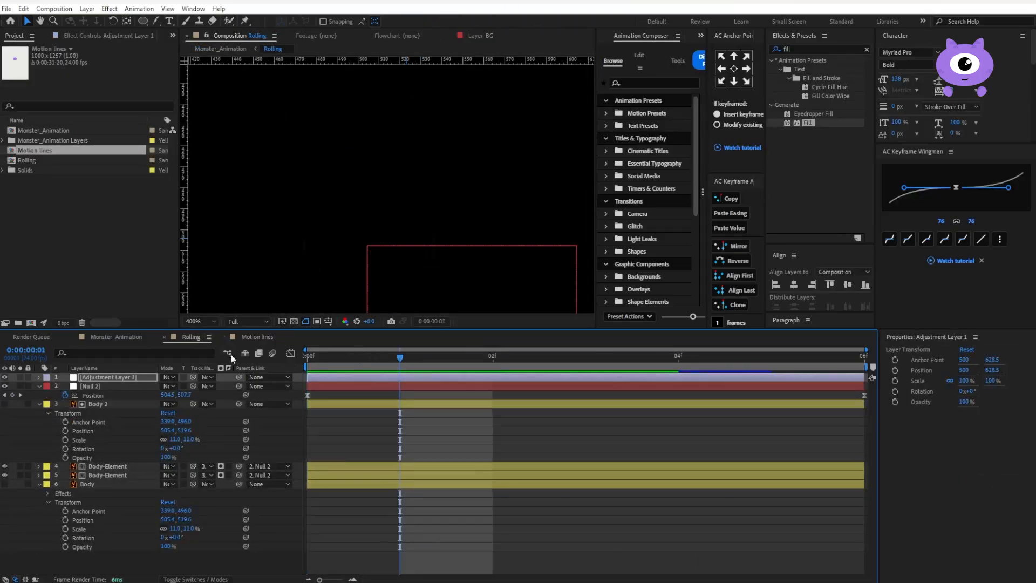
pyautogui.click(98, 341)
pyautogui.click(940, 41)
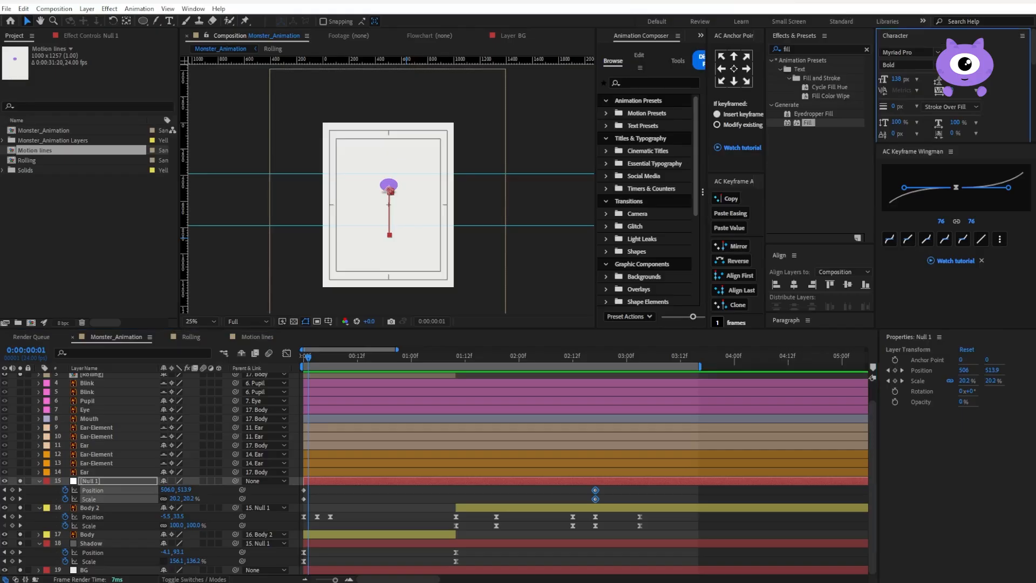
pyautogui.scroll(4, 390, 187)
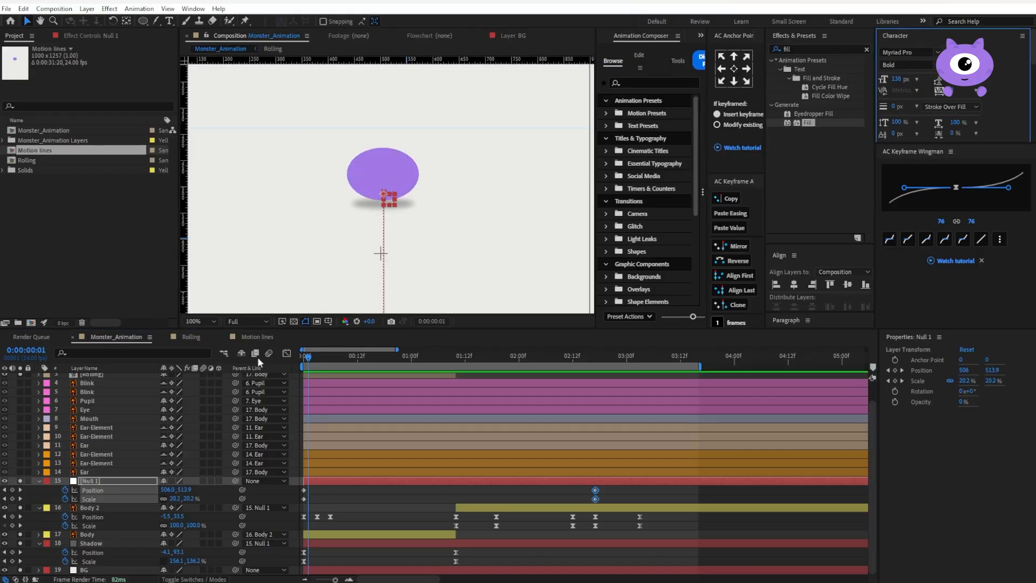
pyautogui.click(243, 337)
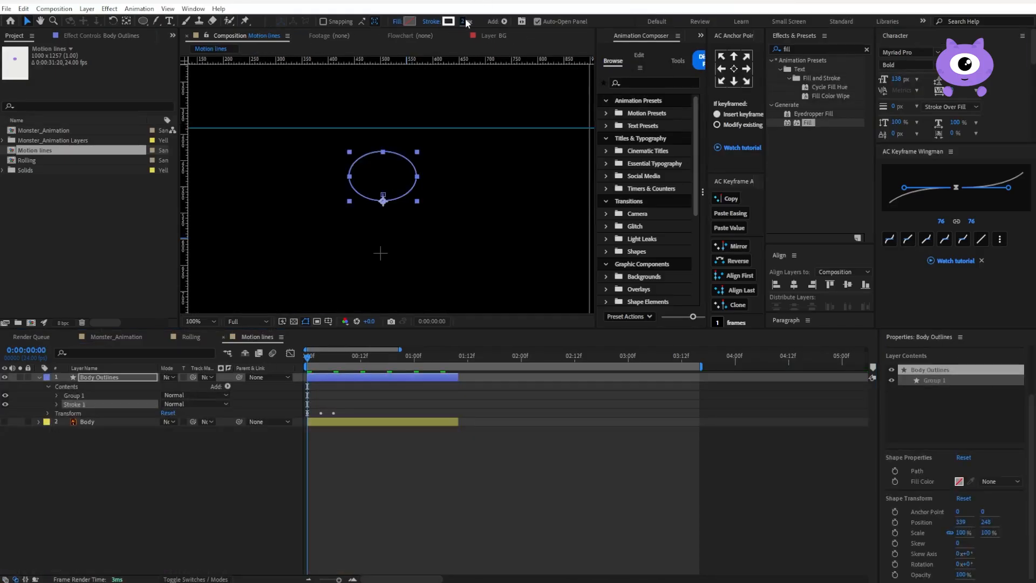
pyautogui.moveTo(464, 22); pyautogui.dragTo(478, 17)
pyautogui.press('.')
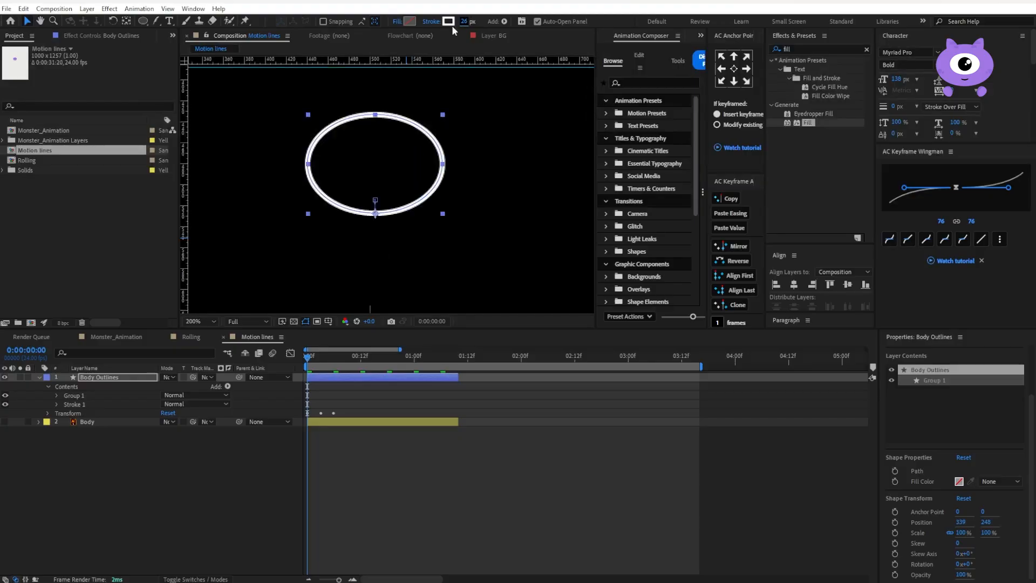
# Step: Recolor the Body Outlines stroke with the monster's sampled purple
pyautogui.click(448, 21)
pyautogui.click(898, 236)
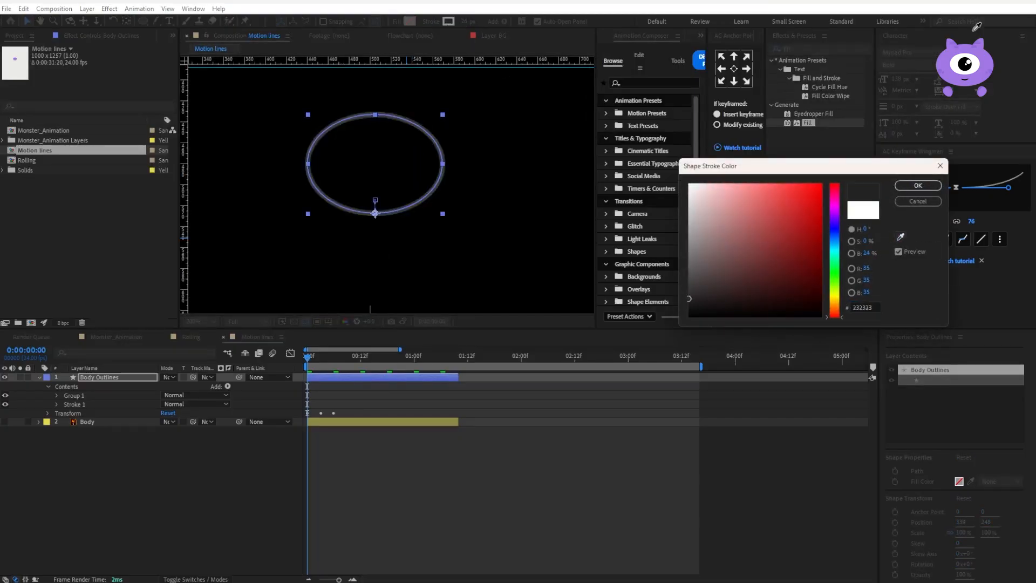
pyautogui.click(962, 93)
pyautogui.click(918, 185)
pyautogui.click(569, 495)
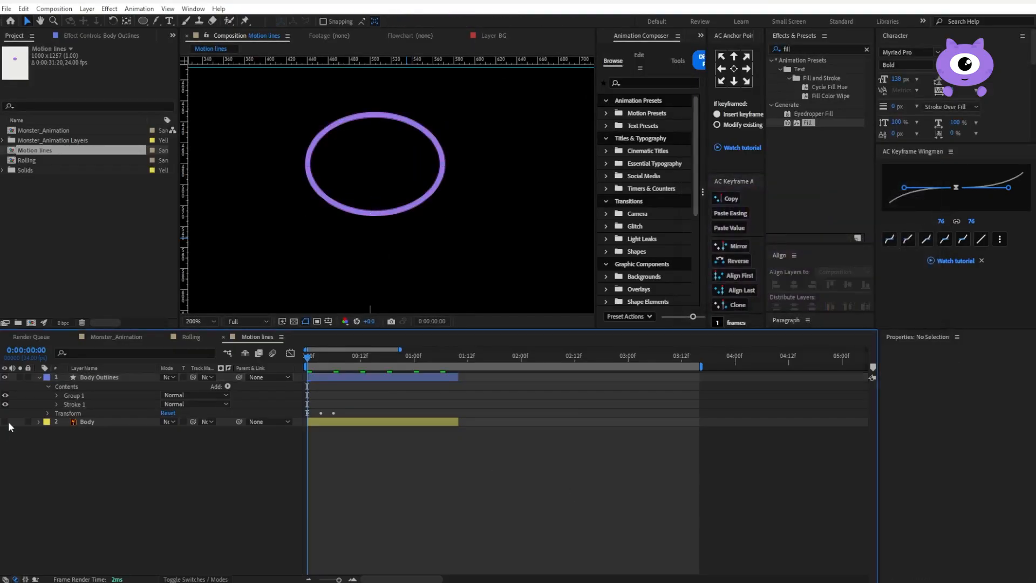
# Step: Show the Body layer beneath the outline and apply a red Fill effect to it
pyautogui.click(5, 423)
pyautogui.click(5, 422)
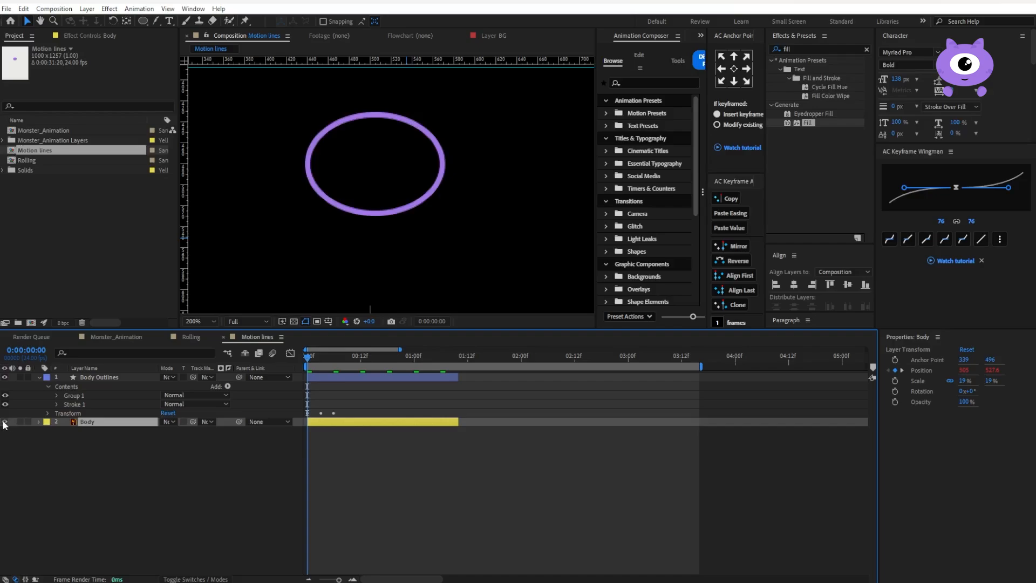
pyautogui.click(5, 423)
pyautogui.doubleClick(808, 124)
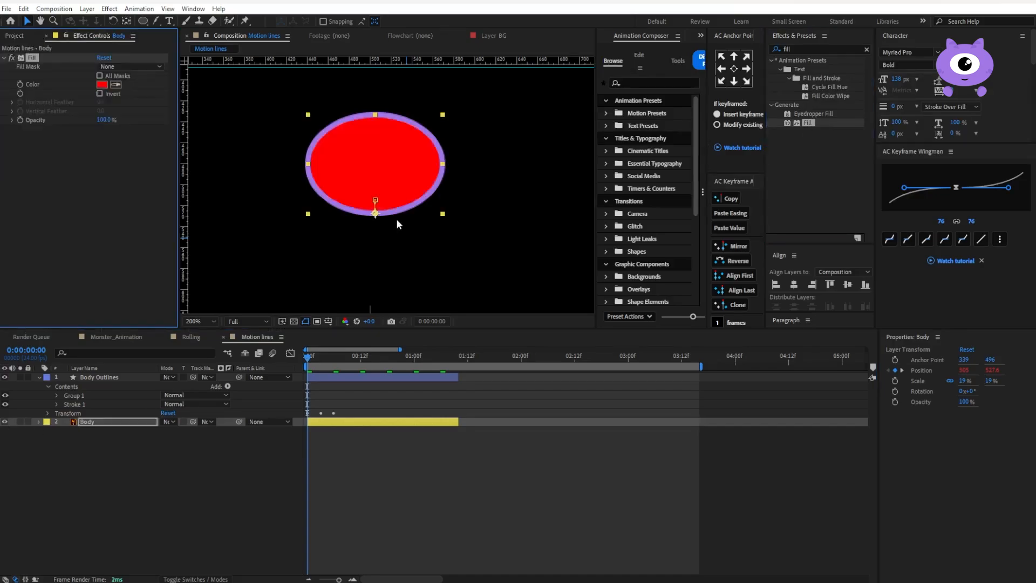
pyautogui.click(162, 475)
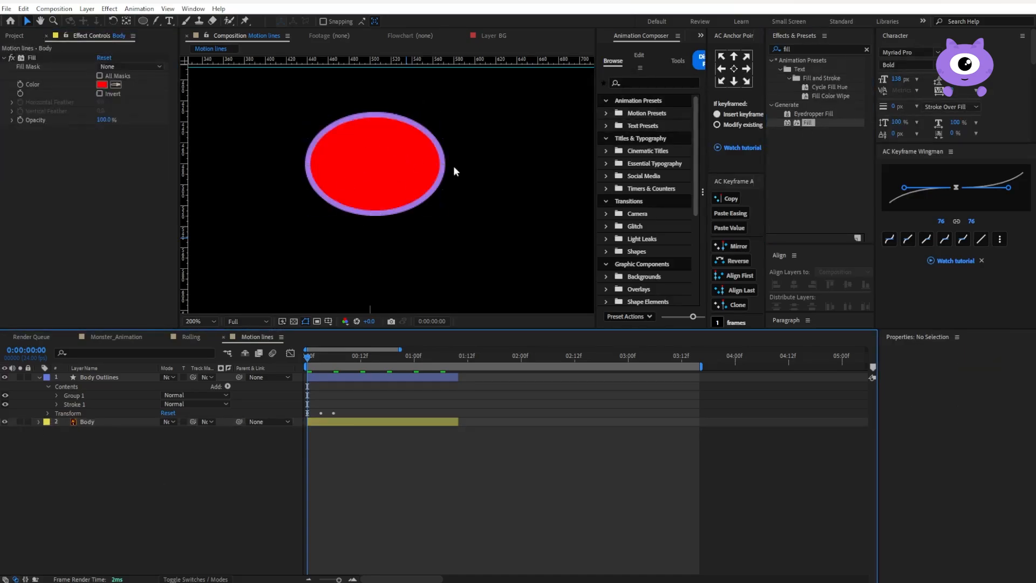
# Step: Add Trim Paths to the contents of the Body Outlines layer
pyautogui.click(403, 169)
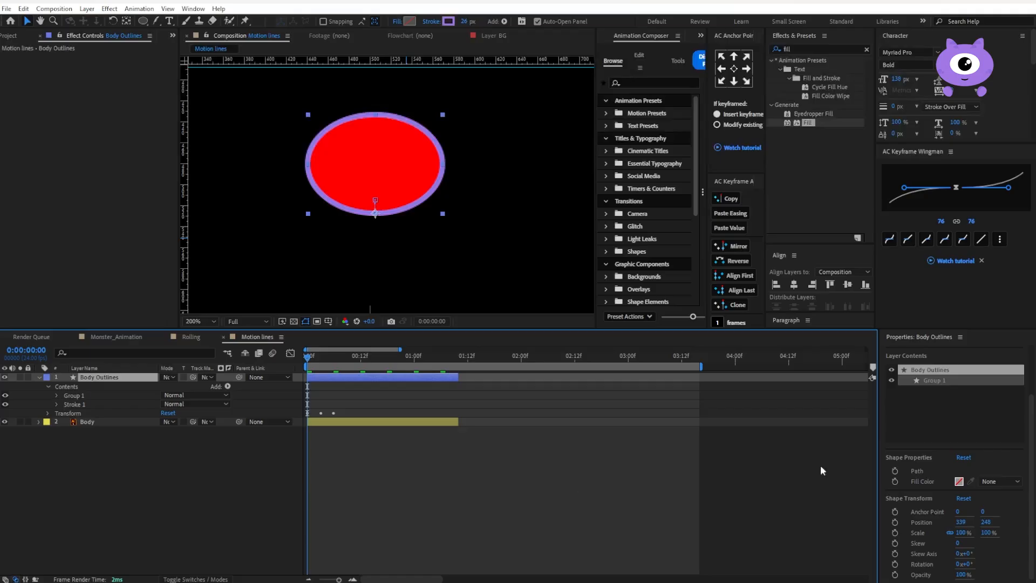
pyautogui.click(1033, 407)
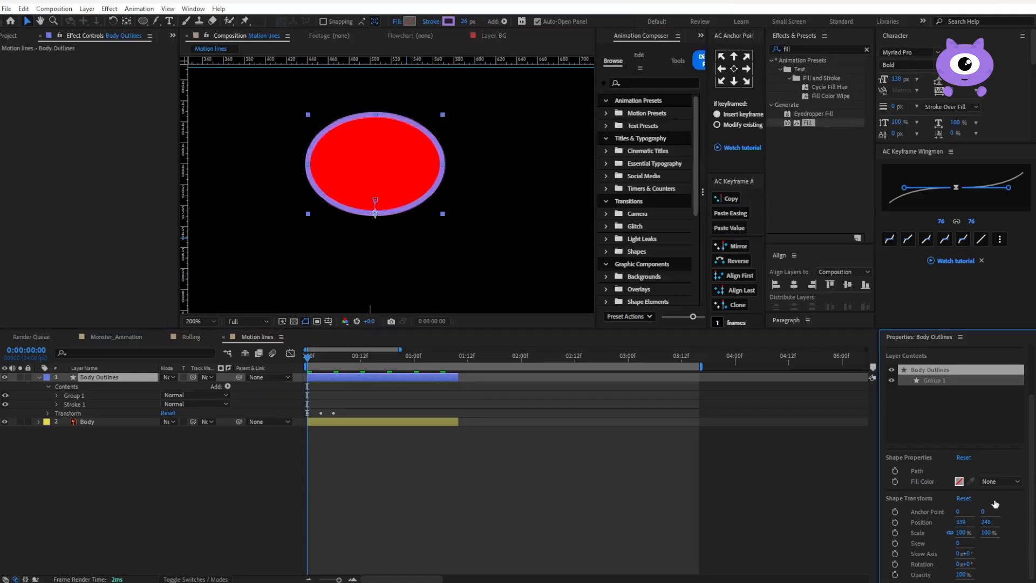
pyautogui.click(227, 386)
pyautogui.click(283, 329)
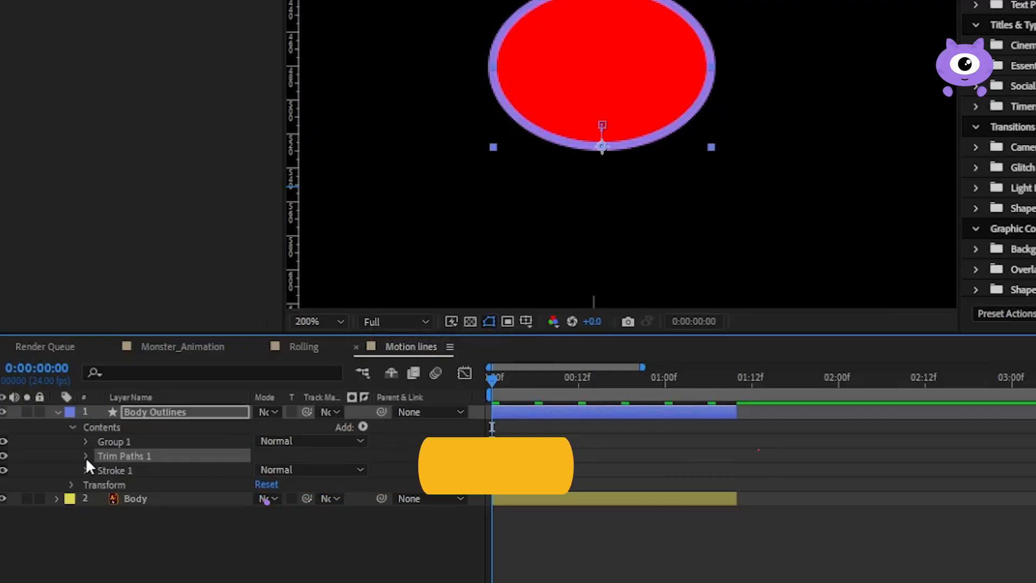
# Step: Keyframe the Trim Paths End from 0% at 0:00:00:00 to 100% at about frame 9
pyautogui.click(86, 457)
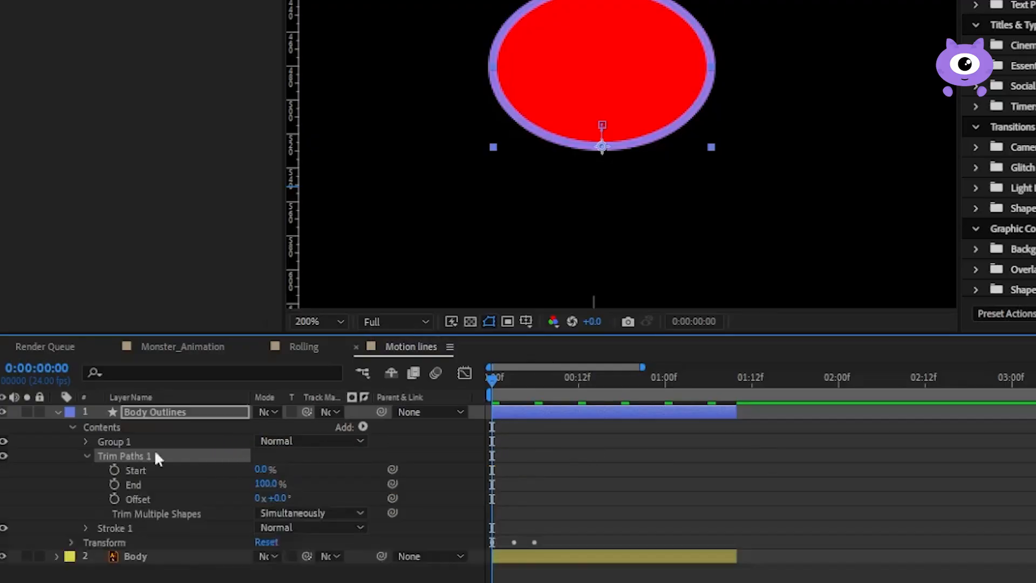
pyautogui.click(114, 484)
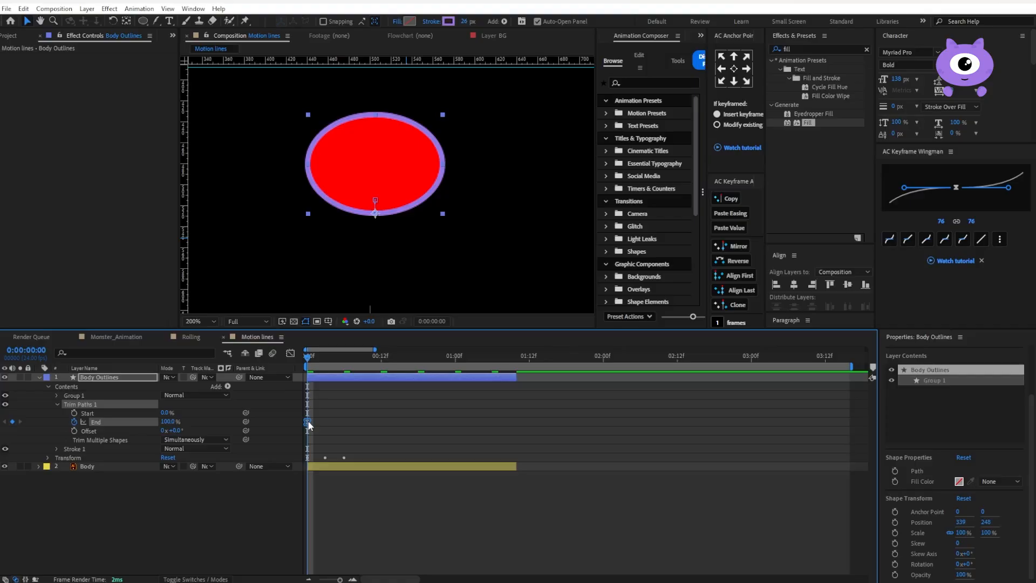
pyautogui.moveTo(308, 426); pyautogui.dragTo(362, 422)
pyautogui.moveTo(168, 421); pyautogui.dragTo(163, 426)
pyautogui.moveTo(316, 352)
pyautogui.mouseDown()
pyautogui.moveTo(358, 356)
pyautogui.moveTo(300, 365)
pyautogui.mouseUp()
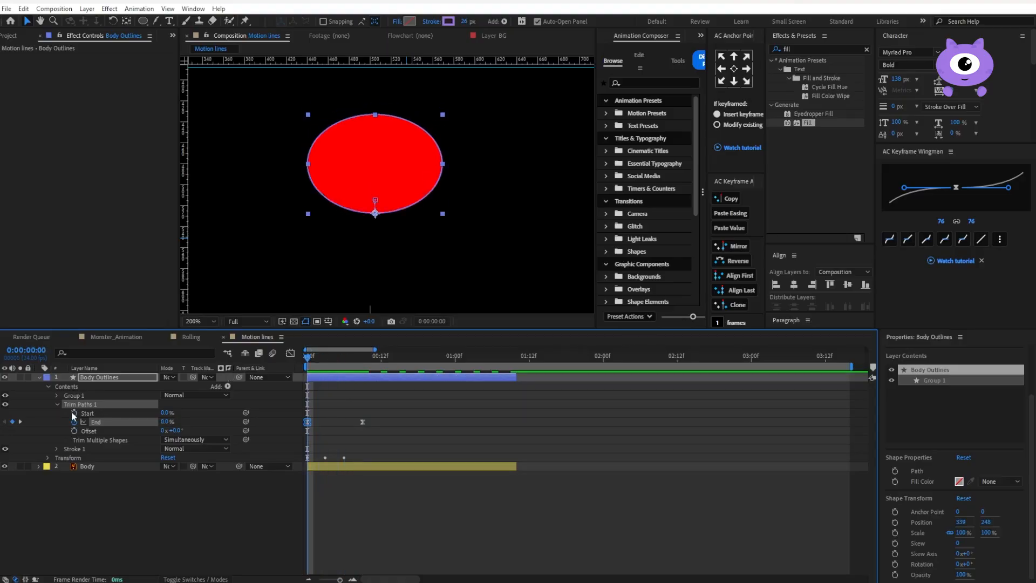
# Step: Keyframe the Trim Paths Start from 0% at about frame 4 to its maximum at 0:00:00:11
pyautogui.moveTo(308, 413); pyautogui.dragTo(332, 414)
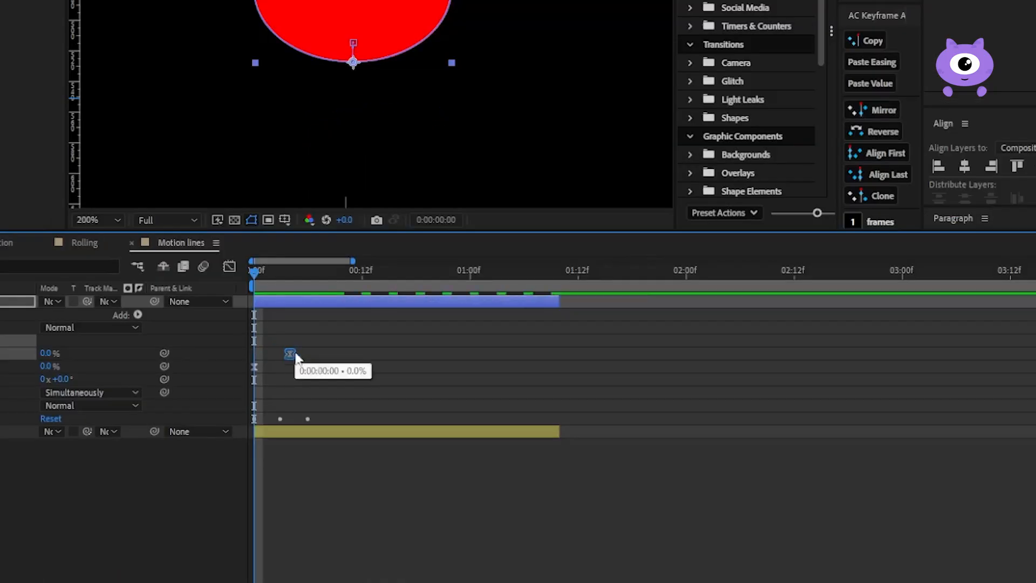
pyautogui.moveTo(300, 273); pyautogui.dragTo(354, 278)
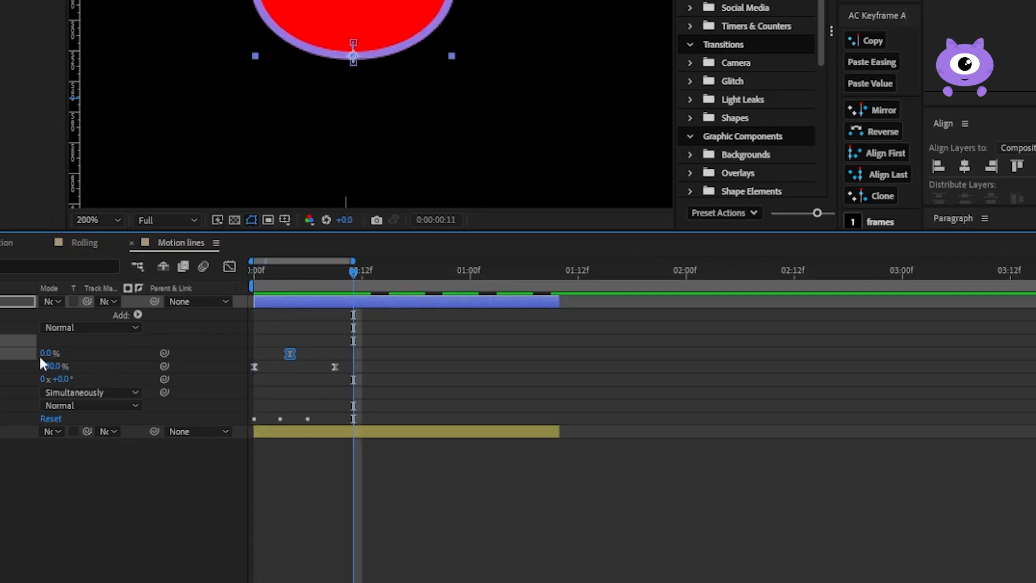
pyautogui.moveTo(45, 354); pyautogui.dragTo(450, 356)
# Step: Inspect the Start and End keyframes of Trim Paths and preview the outline animation from 0:00:00:00
pyautogui.moveTo(326, 276)
pyautogui.mouseDown()
pyautogui.moveTo(180, 280)
pyautogui.moveTo(297, 293)
pyautogui.moveTo(244, 300)
pyautogui.moveTo(282, 302)
pyautogui.mouseUp()
pyautogui.moveTo(302, 347); pyautogui.dragTo(210, 376)
pyautogui.moveTo(382, 347); pyautogui.dragTo(328, 379)
pyautogui.click(314, 352)
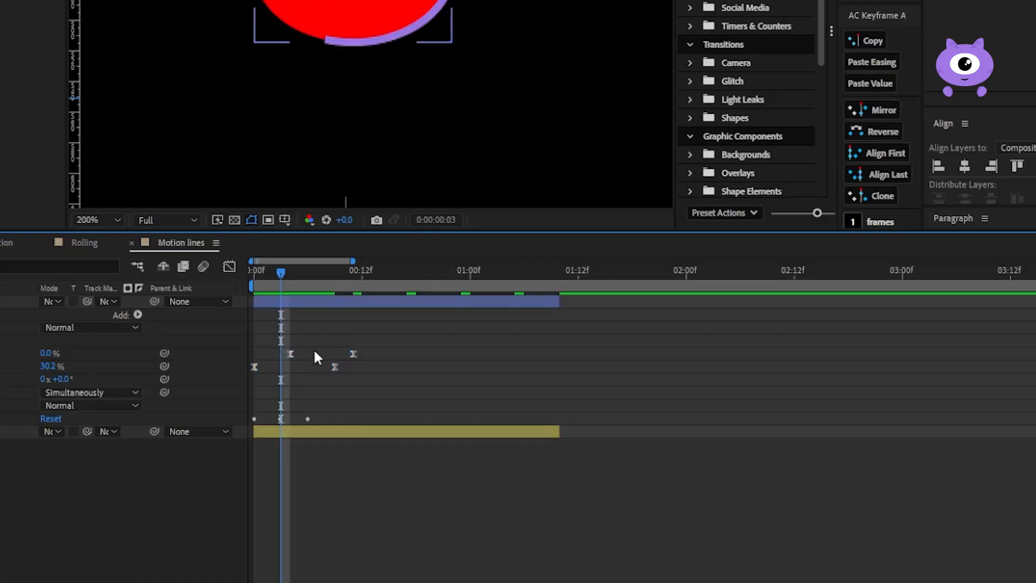
pyautogui.moveTo(387, 336); pyautogui.dragTo(320, 381)
pyautogui.click(322, 379)
pyautogui.click(336, 367)
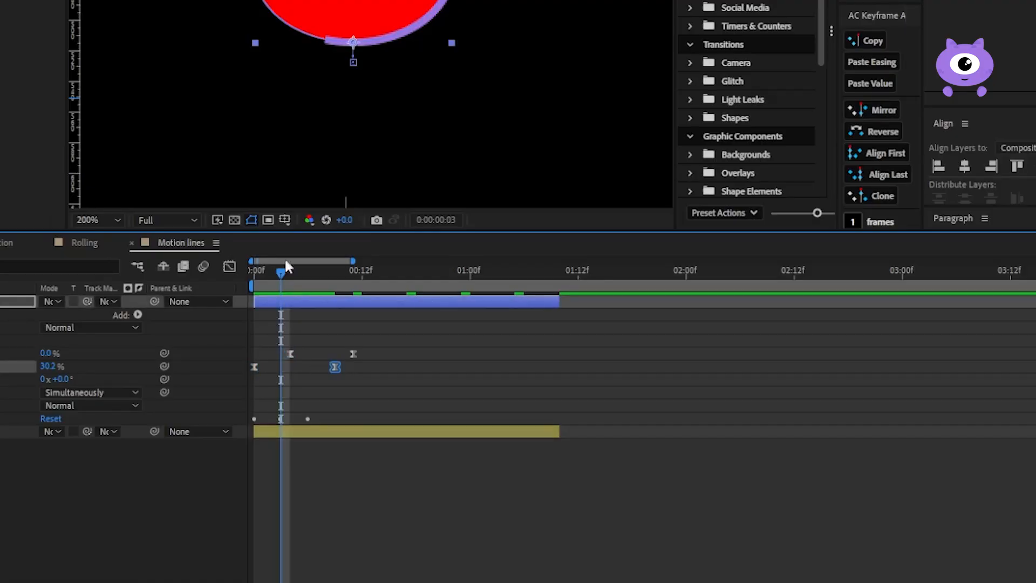
pyautogui.moveTo(286, 267); pyautogui.dragTo(236, 286)
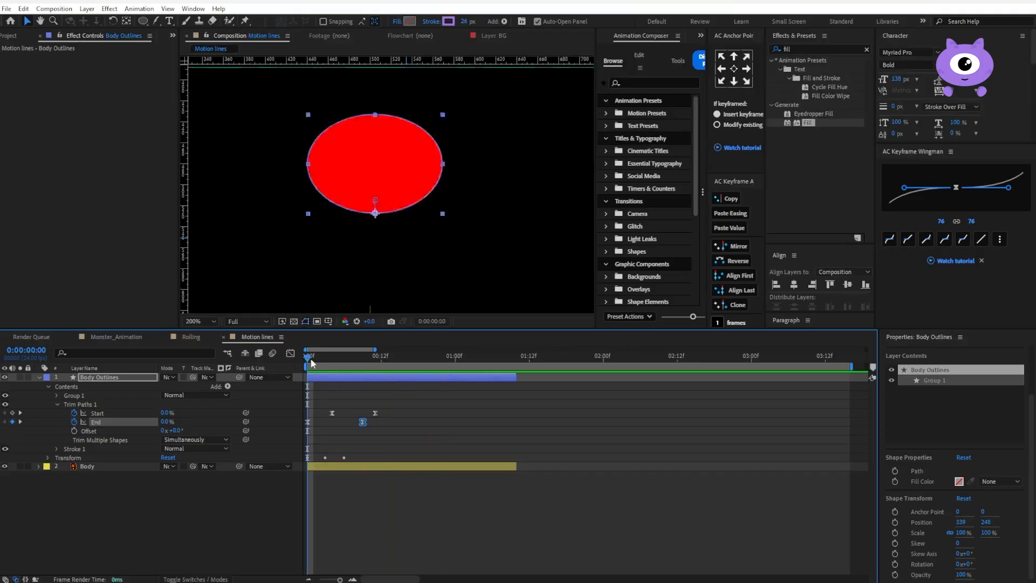
pyautogui.press('space')
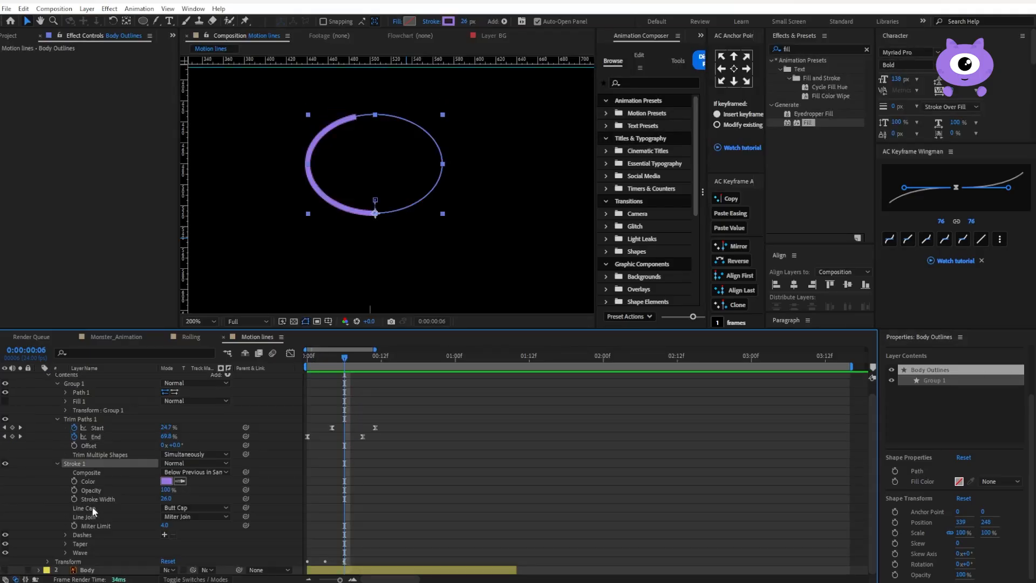
# Step: Set the outline stroke's line cap to Round Cap and its line join to Round Join
pyautogui.click(215, 507)
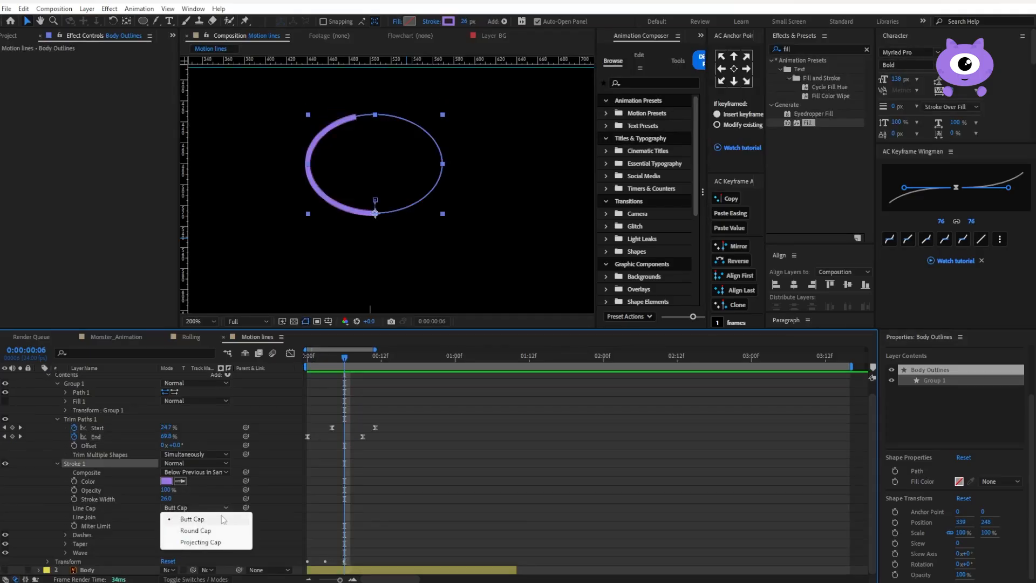
pyautogui.click(195, 531)
pyautogui.click(194, 516)
pyautogui.click(195, 540)
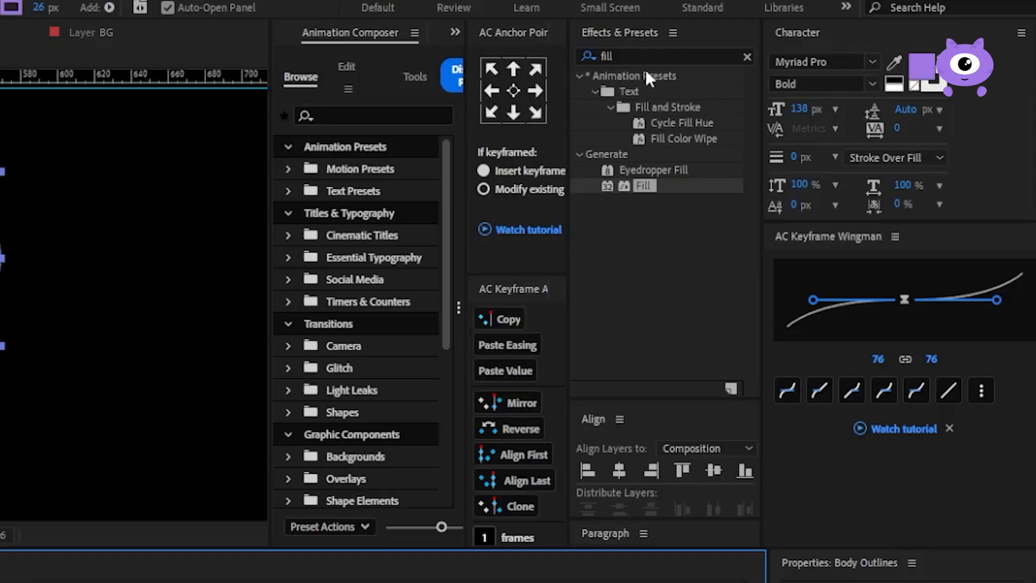
# Step: Find the Turbulent Displace effect by searching for "turb" and apply it to the Body Outlines layer
pyautogui.click(807, 49)
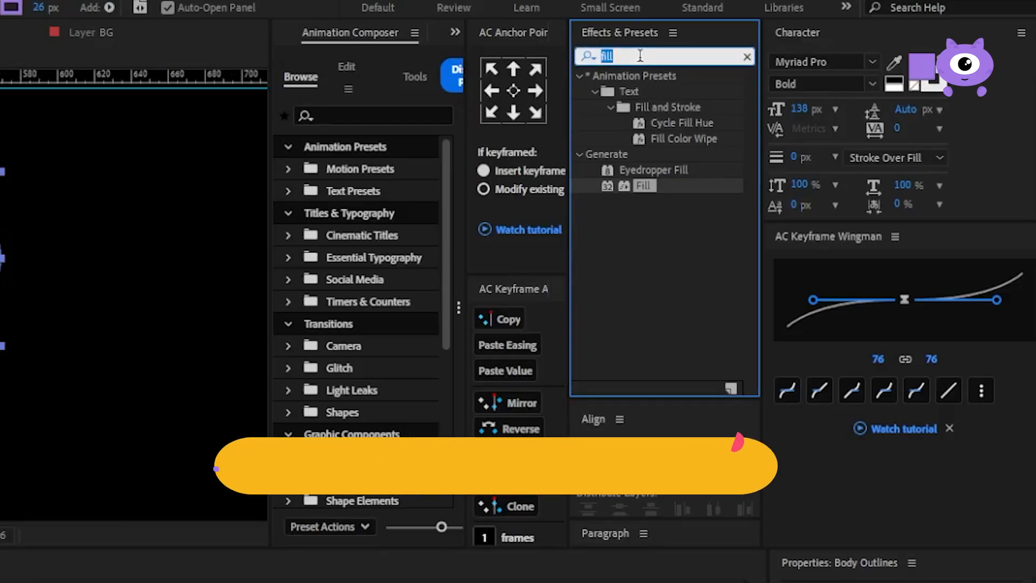
pyautogui.write('turb')
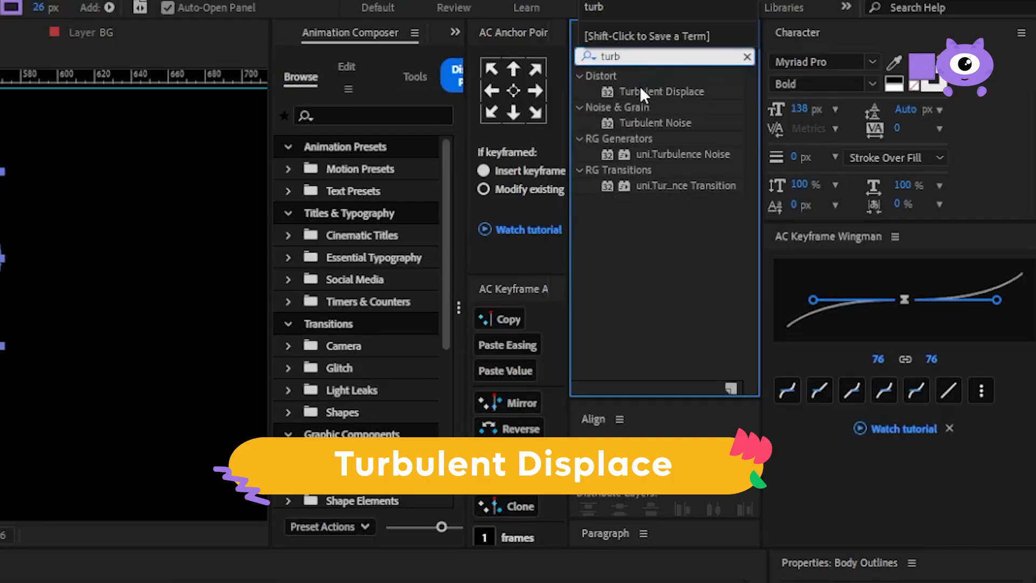
pyautogui.doubleClick(643, 92)
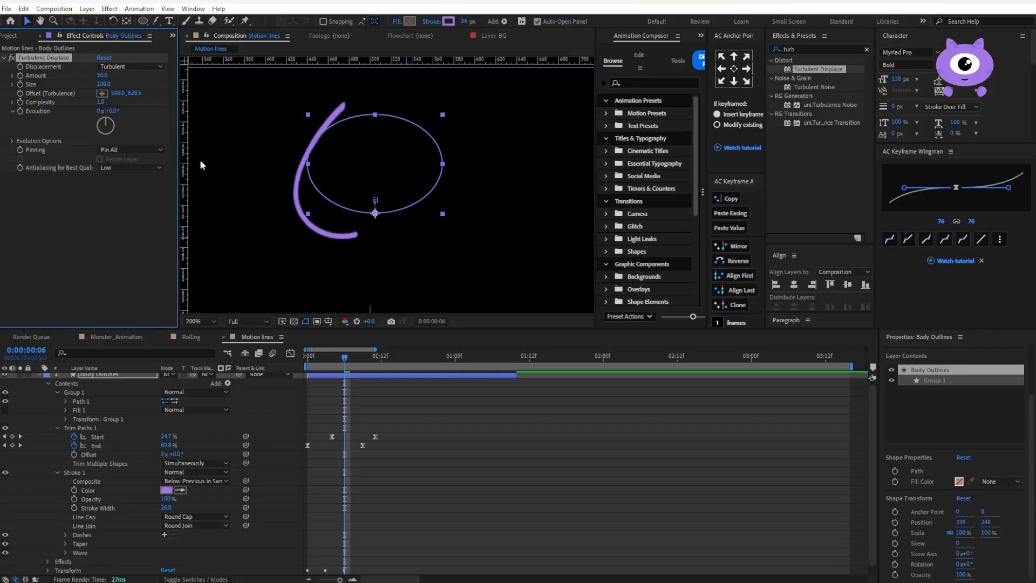
# Step: Move the Turbulent Displace offset point onto the body ellipse, at about 498, 478.5
pyautogui.scroll(-2, 374, 203)
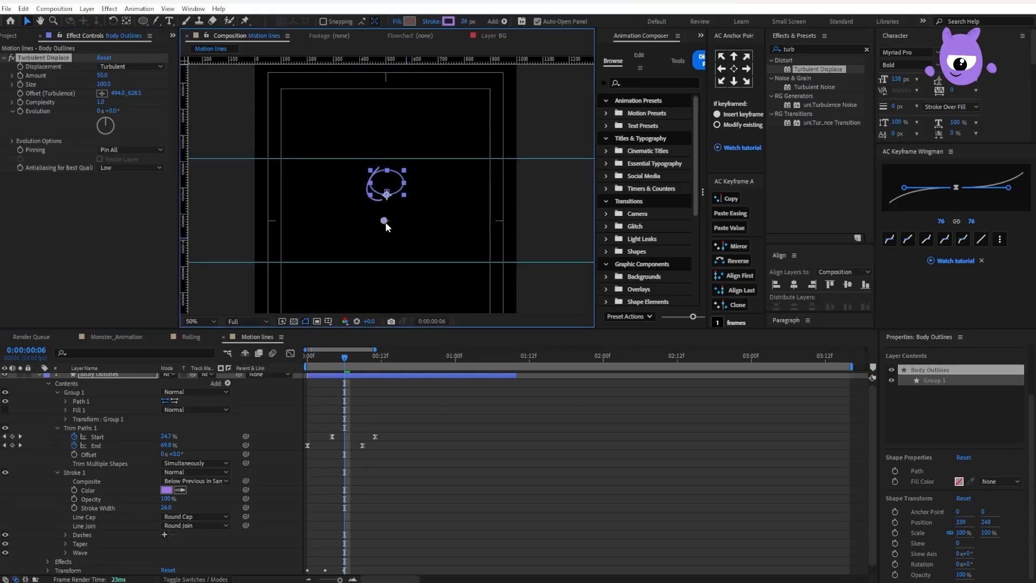
pyautogui.moveTo(385, 222); pyautogui.dragTo(386, 183)
pyautogui.scroll(2, 387, 187)
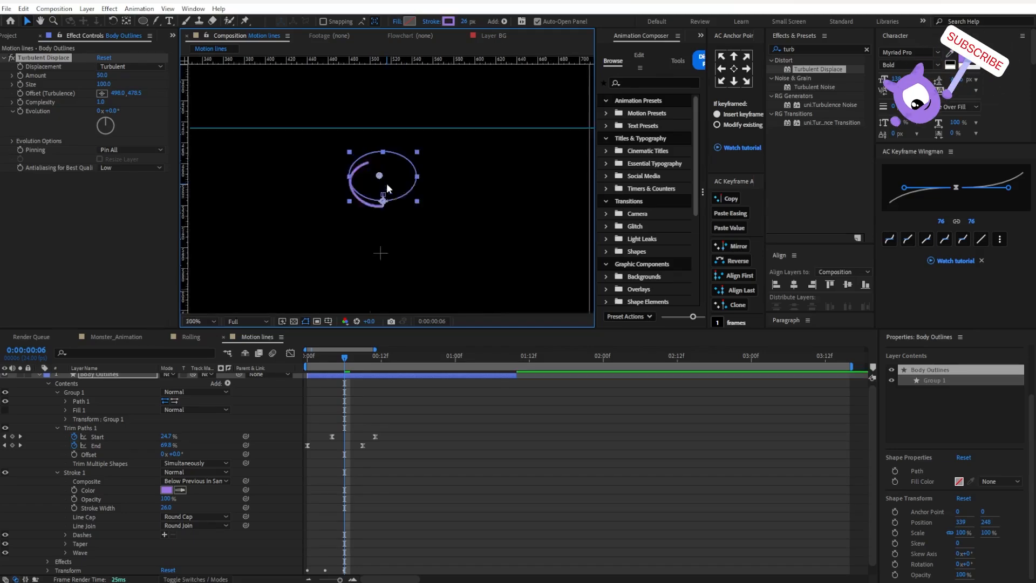
# Step: Set Turbulent Displace to Turbulent displacement with Amount 90, Size 6 and Complexity 1.2
pyautogui.moveTo(101, 84)
pyautogui.mouseDown()
pyautogui.moveTo(55, 81)
pyautogui.moveTo(116, 72)
pyautogui.moveTo(113, 100)
pyautogui.moveTo(122, 96)
pyautogui.mouseUp()
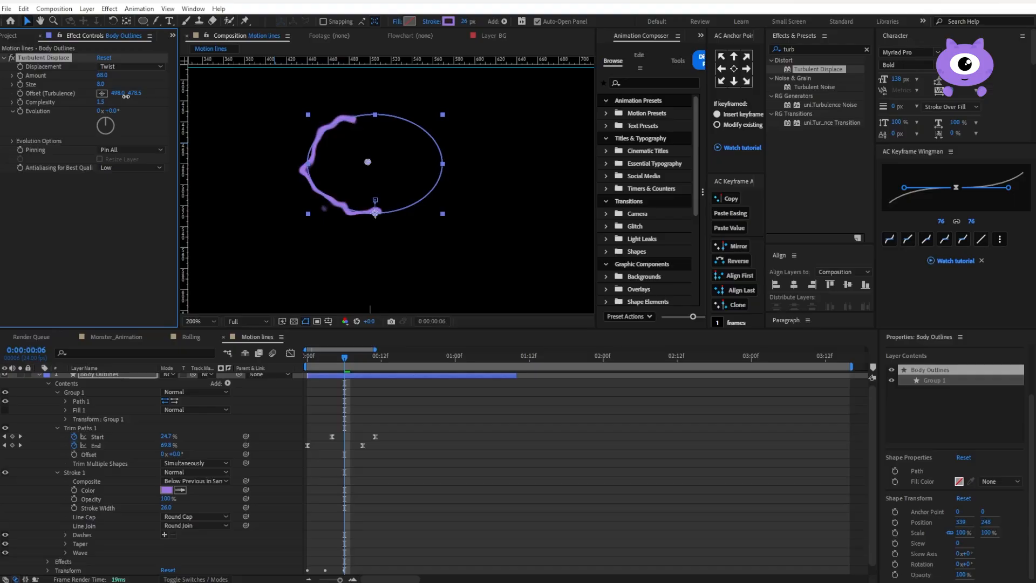
pyautogui.moveTo(100, 86)
pyautogui.mouseDown()
pyautogui.moveTo(108, 75)
pyautogui.moveTo(84, 82)
pyautogui.moveTo(117, 80)
pyautogui.mouseUp()
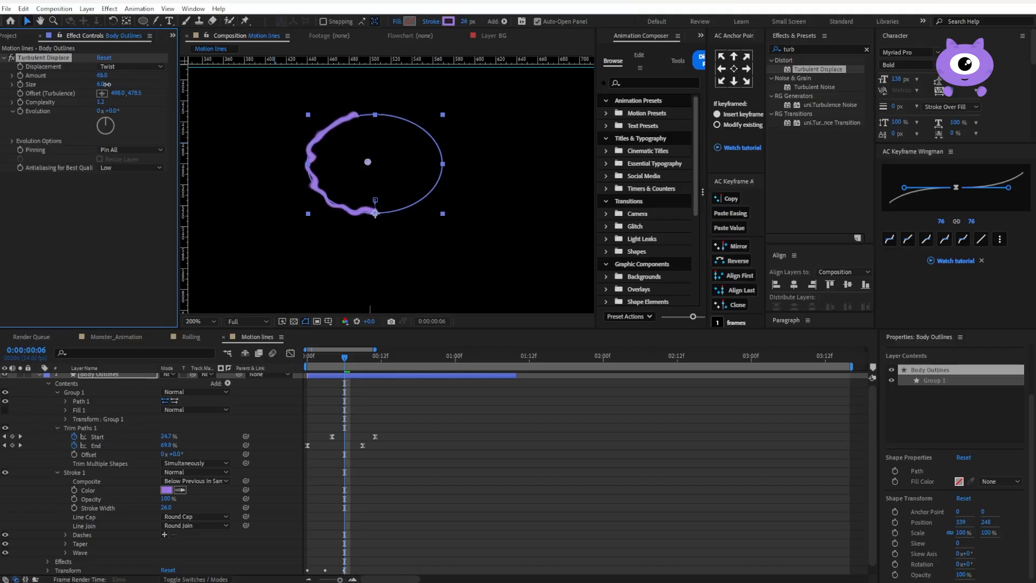
pyautogui.click(122, 67)
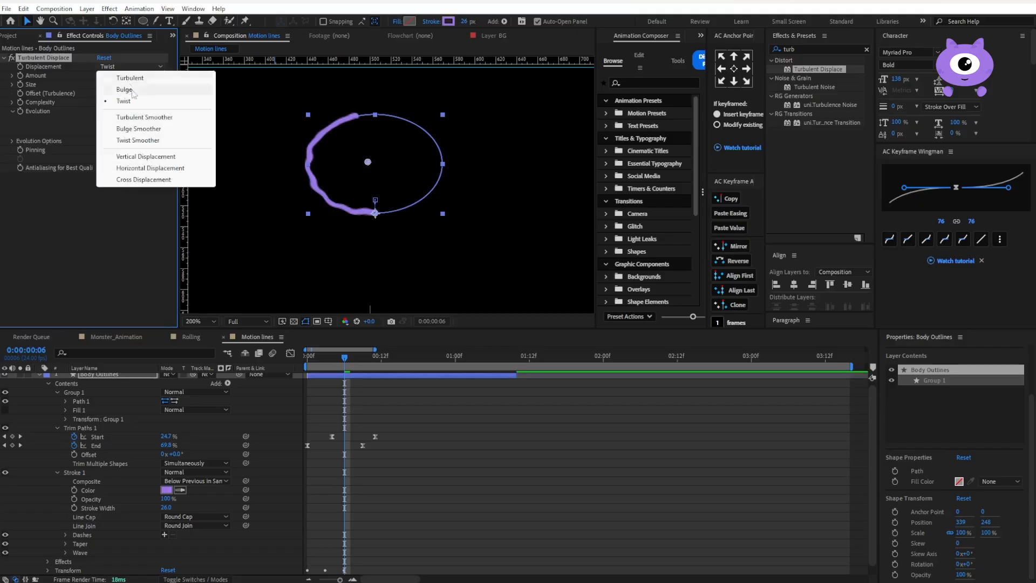
pyautogui.click(136, 79)
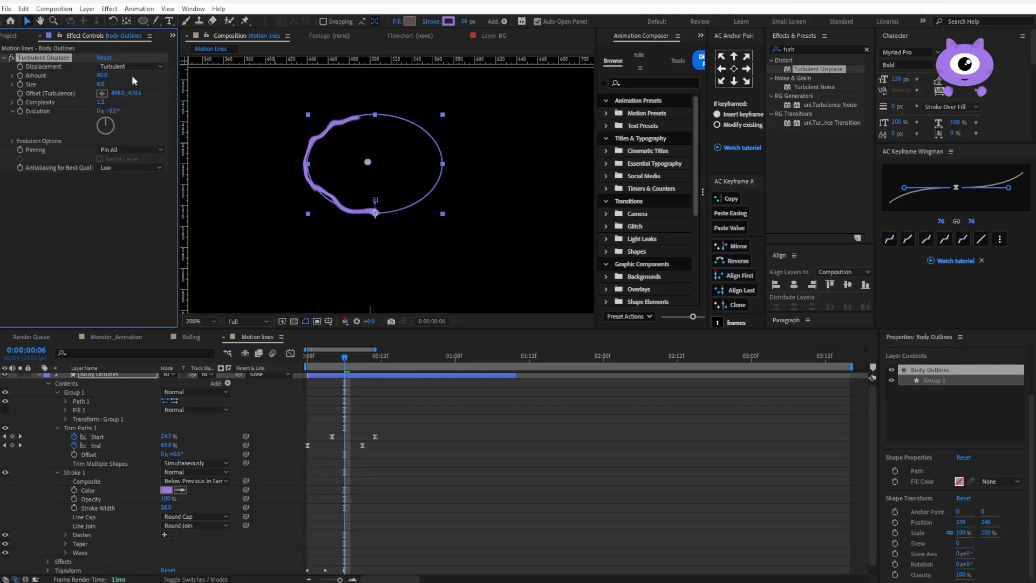
# Step: Preview the displaced outline from 0:00:00:00 and check its shape at 0:00:00:08
pyautogui.click(298, 352)
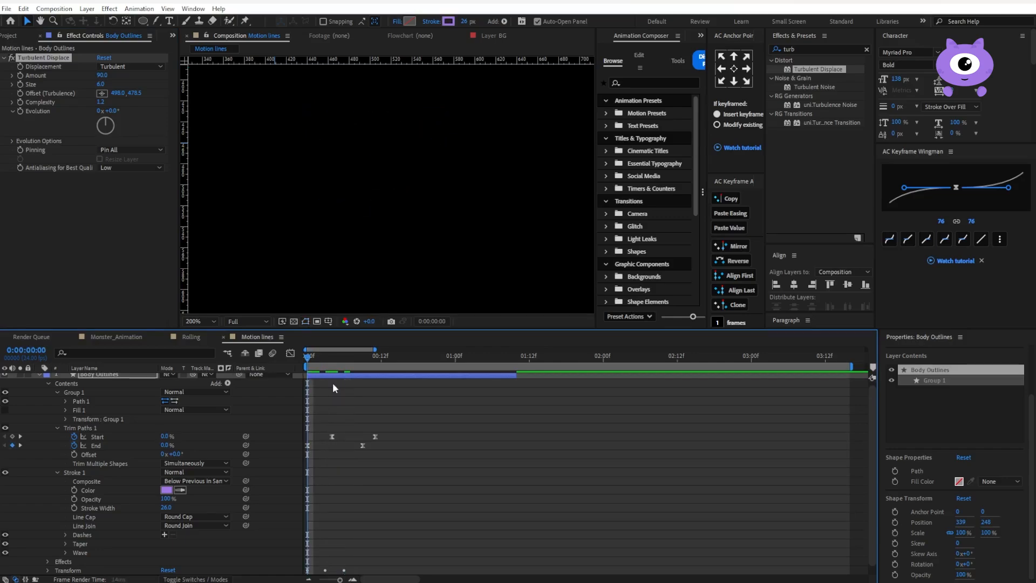
pyautogui.press('space')
pyautogui.press('space')
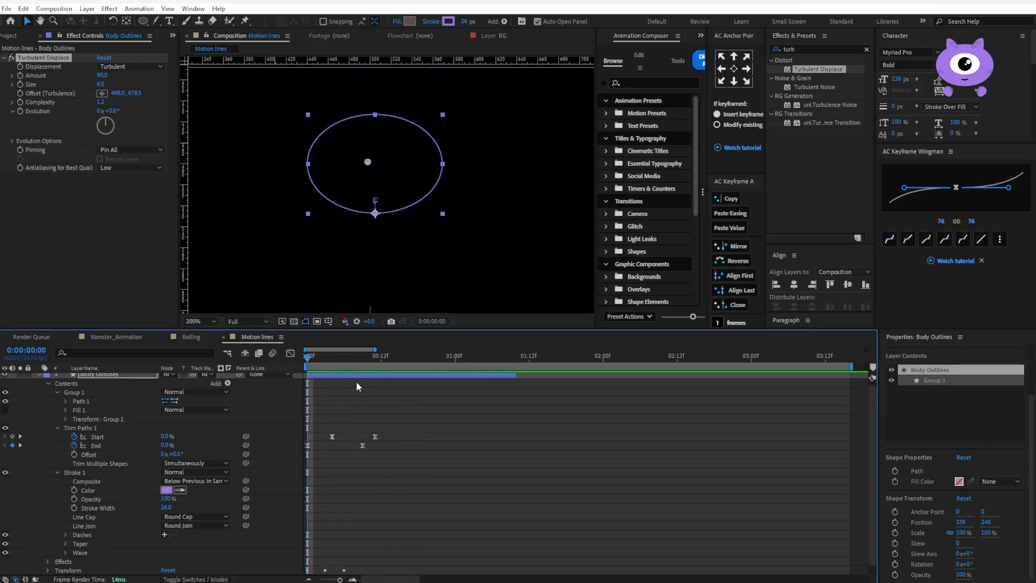
pyautogui.moveTo(309, 356); pyautogui.dragTo(356, 357)
# Step: Duplicate the Body Outlines layer and shift the copy to start at about frame 10
pyautogui.click(349, 413)
pyautogui.scroll(1, 349, 412)
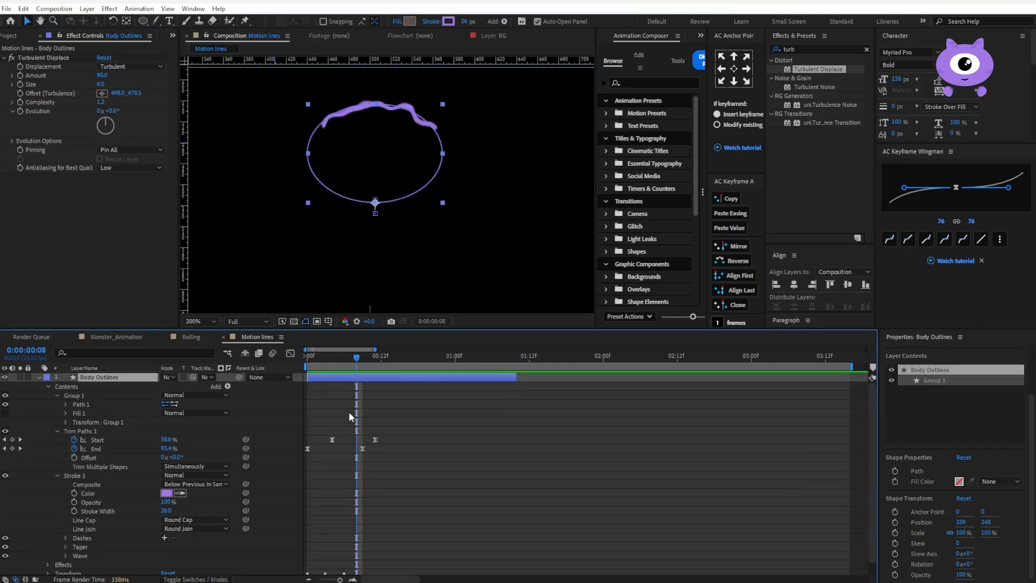
pyautogui.hotkey('ctrl', 'd')
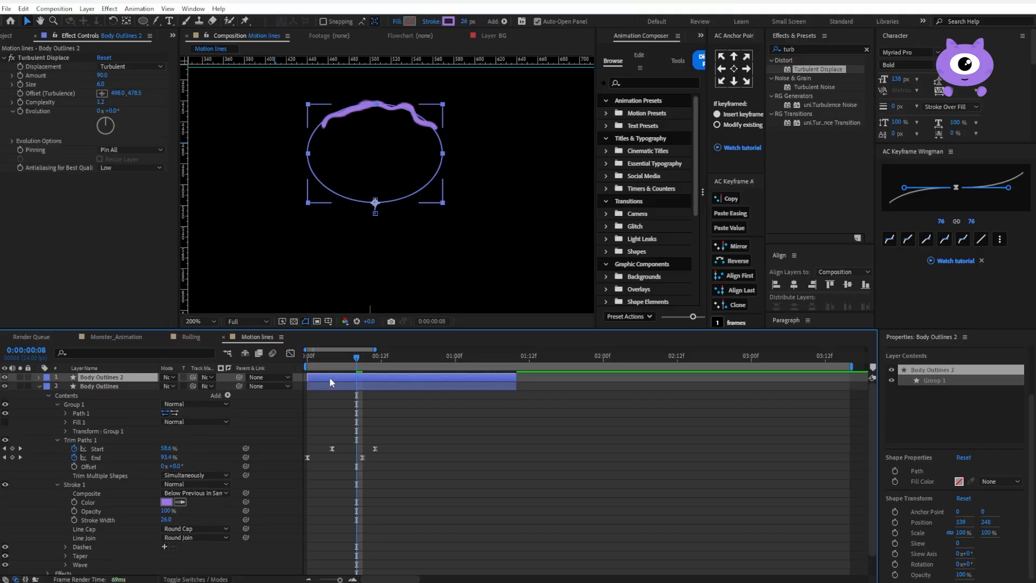
pyautogui.moveTo(330, 377); pyautogui.dragTo(378, 376)
# Step: Extend the work area end to 0:00:01:20 and shift the duplicated outline layer to start at about frame 3
pyautogui.press('n')
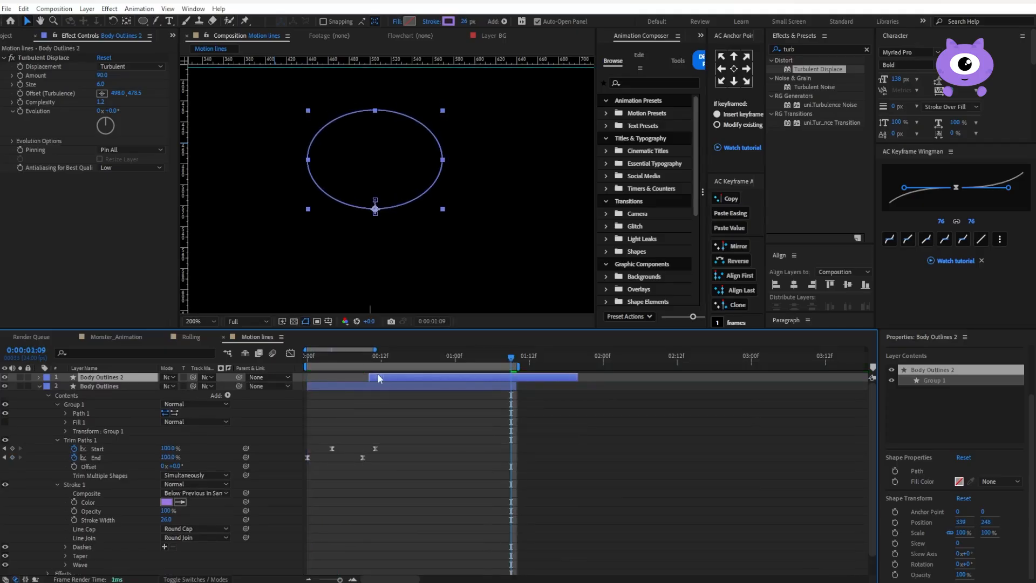
pyautogui.moveTo(513, 360); pyautogui.dragTo(578, 358)
pyautogui.press('n')
pyautogui.press('space')
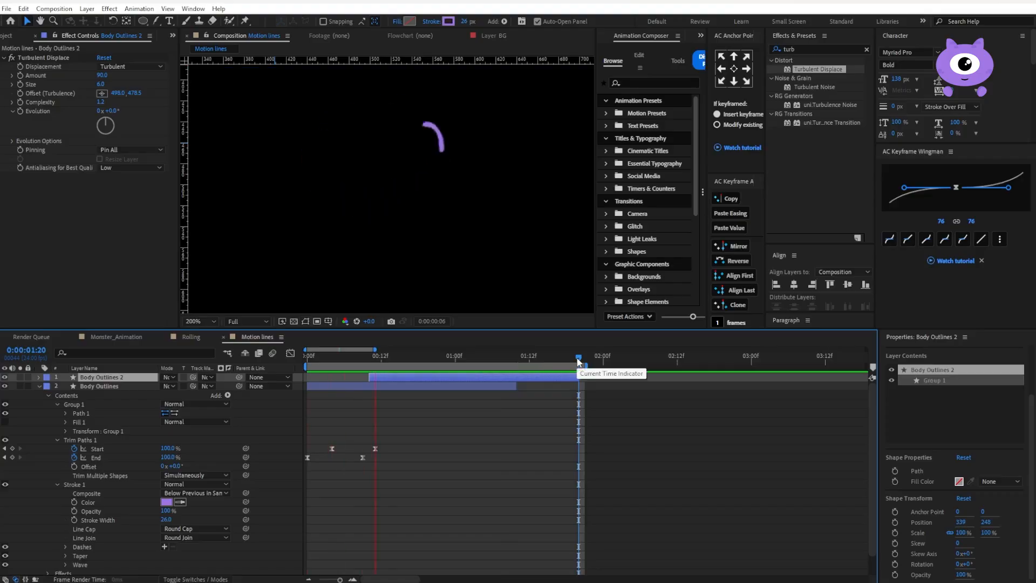
pyautogui.moveTo(392, 378); pyautogui.dragTo(348, 386)
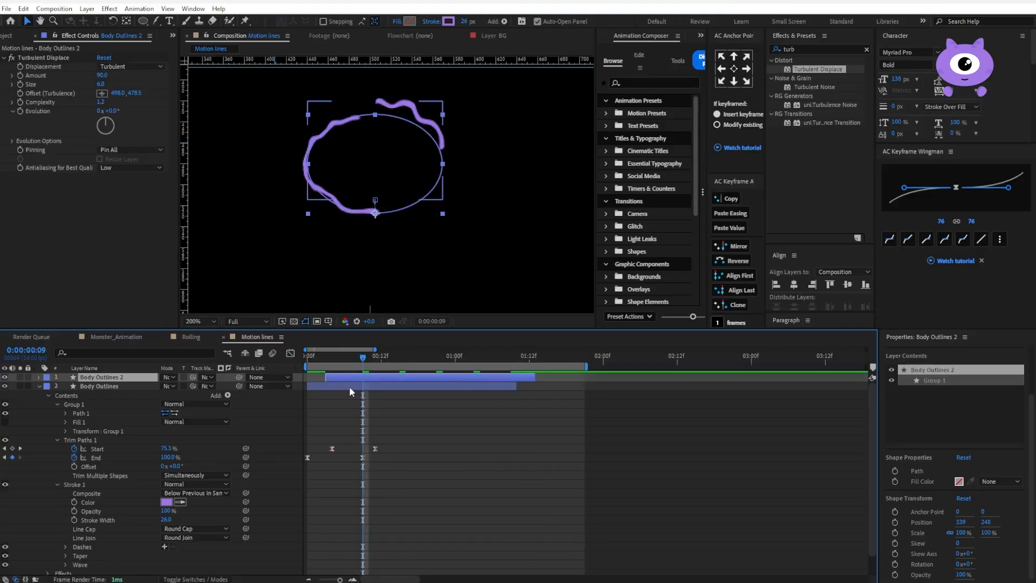
# Step: Try reversing the direction of Path 1 in the contents of Body Outlines 2
pyautogui.click(39, 377)
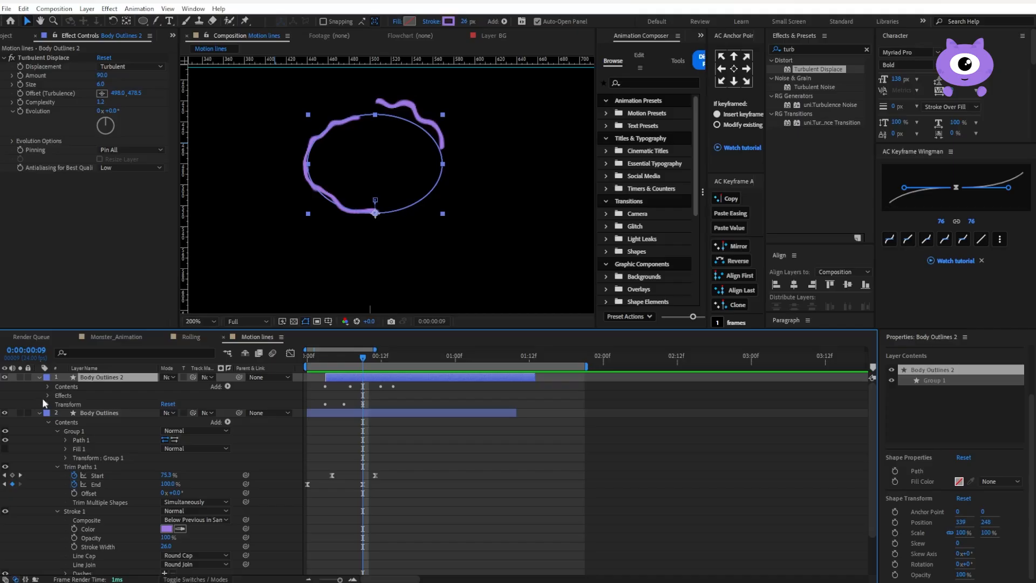
pyautogui.click(46, 387)
pyautogui.click(69, 404)
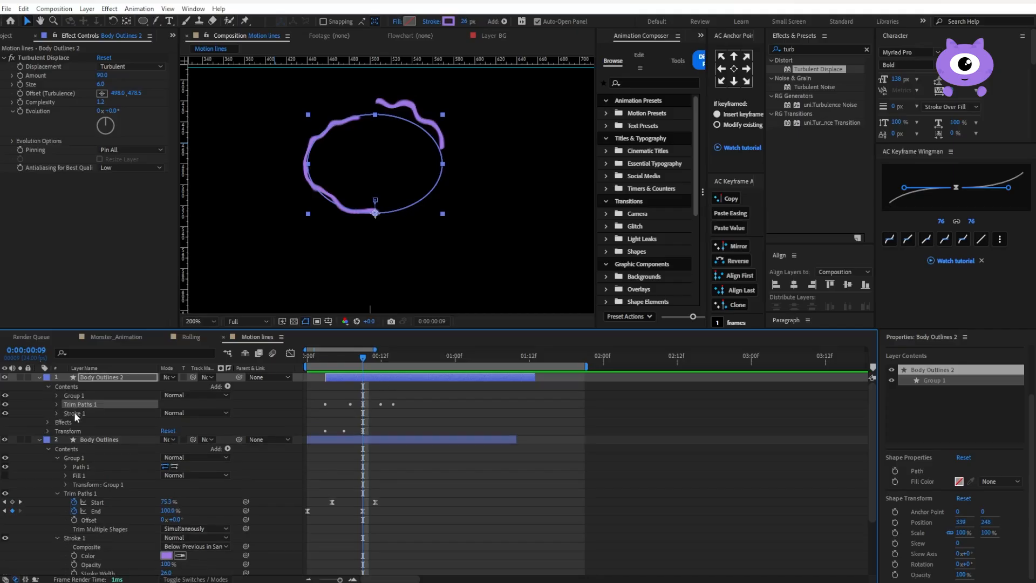
pyautogui.click(73, 413)
pyautogui.click(57, 414)
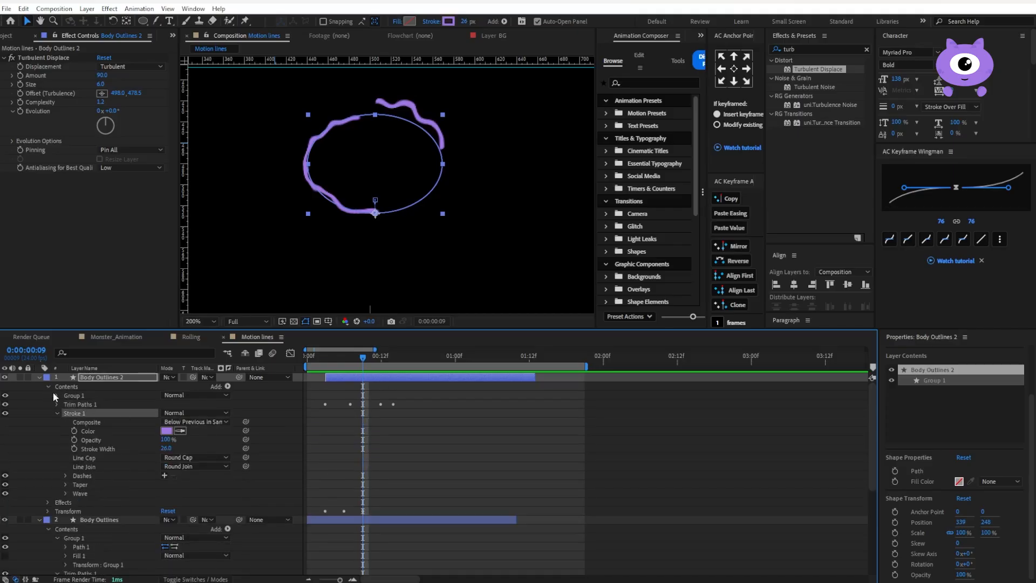
pyautogui.click(56, 395)
pyautogui.click(86, 405)
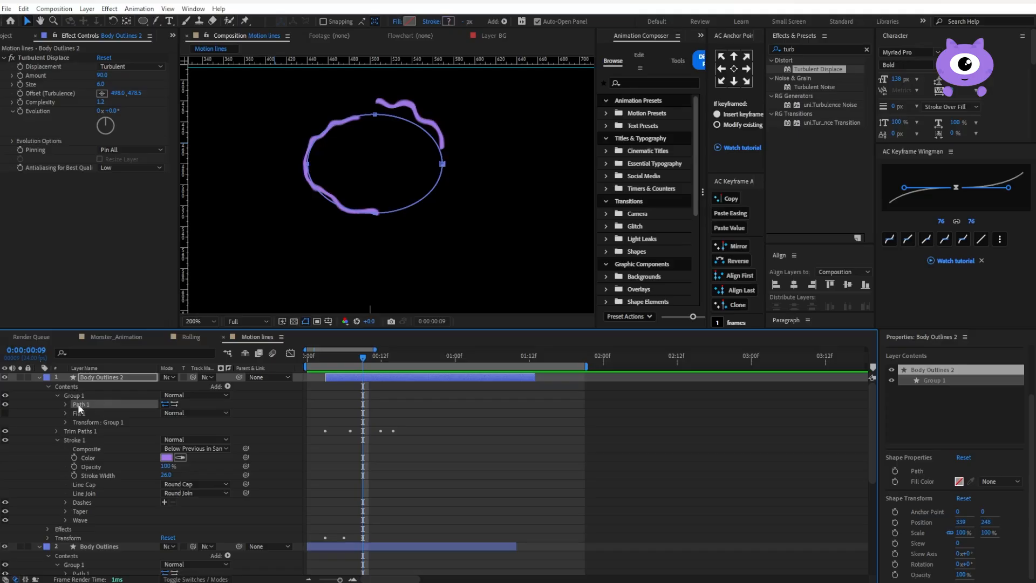
pyautogui.click(174, 404)
pyautogui.click(407, 461)
# Step: Preview both outline layers together from 0:00:00:00
pyautogui.moveTo(362, 357); pyautogui.dragTo(235, 357)
pyautogui.press('space')
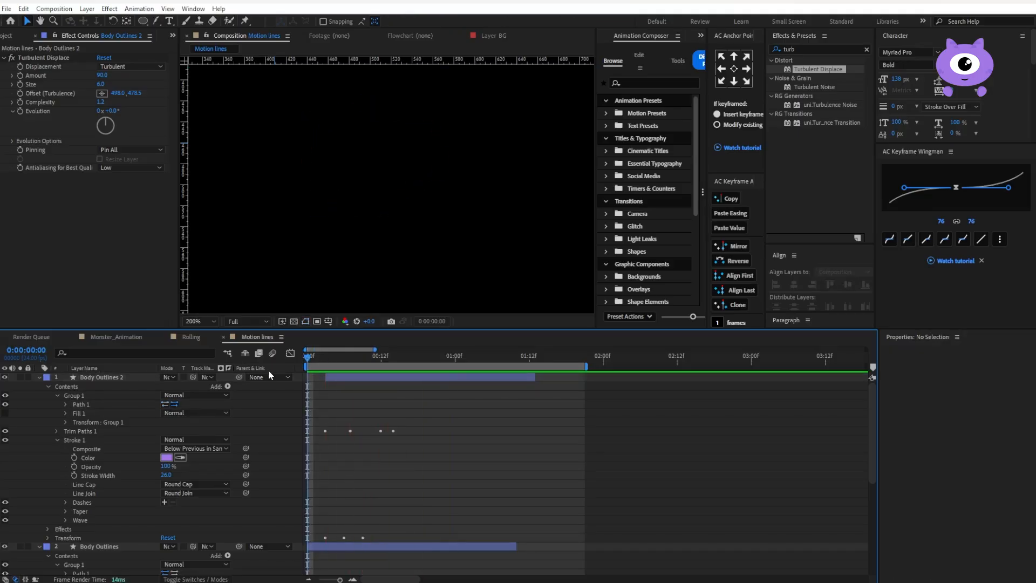
pyautogui.press('space')
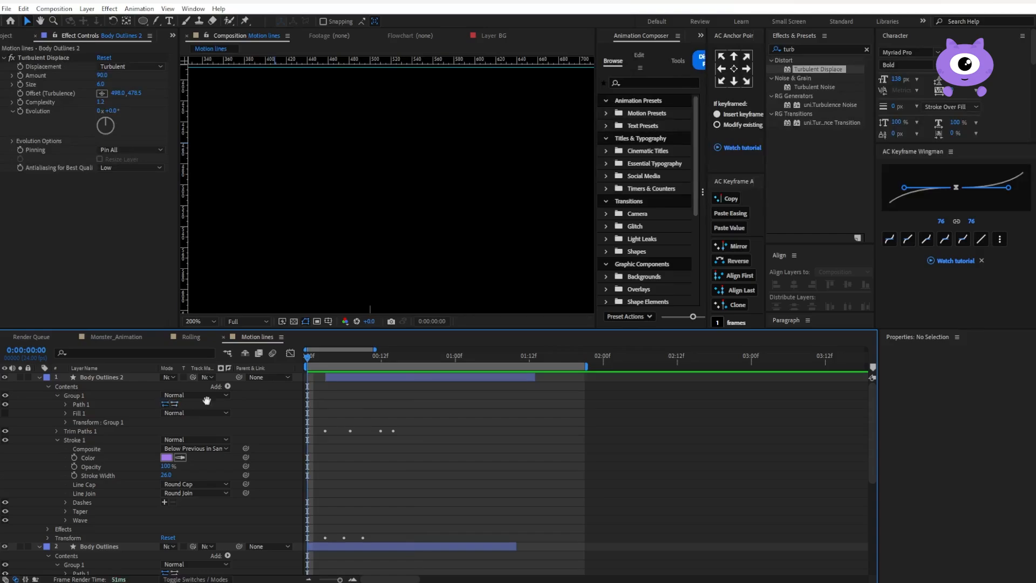
pyautogui.press('space')
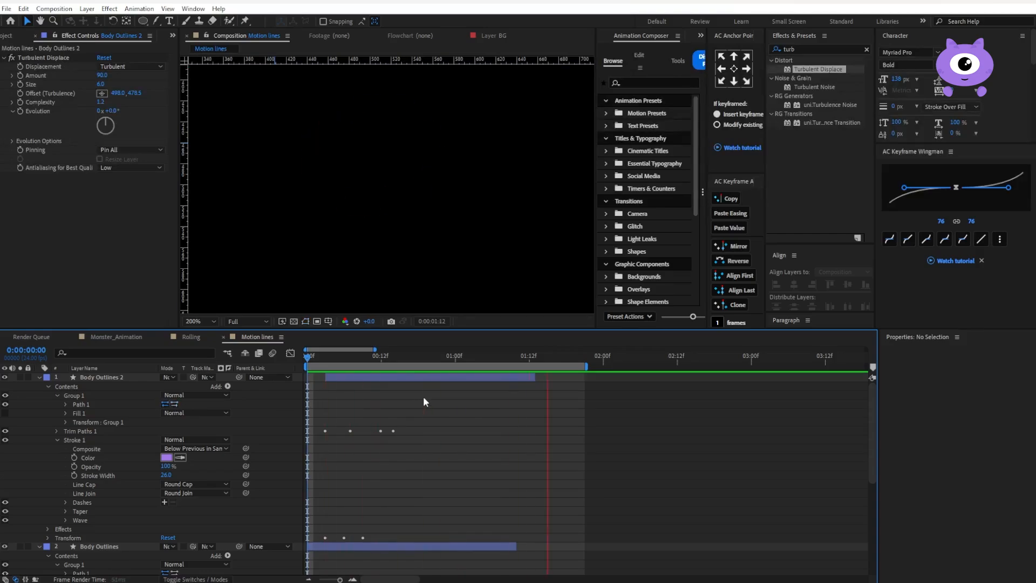
pyautogui.press('space')
pyautogui.rightClick(249, 340)
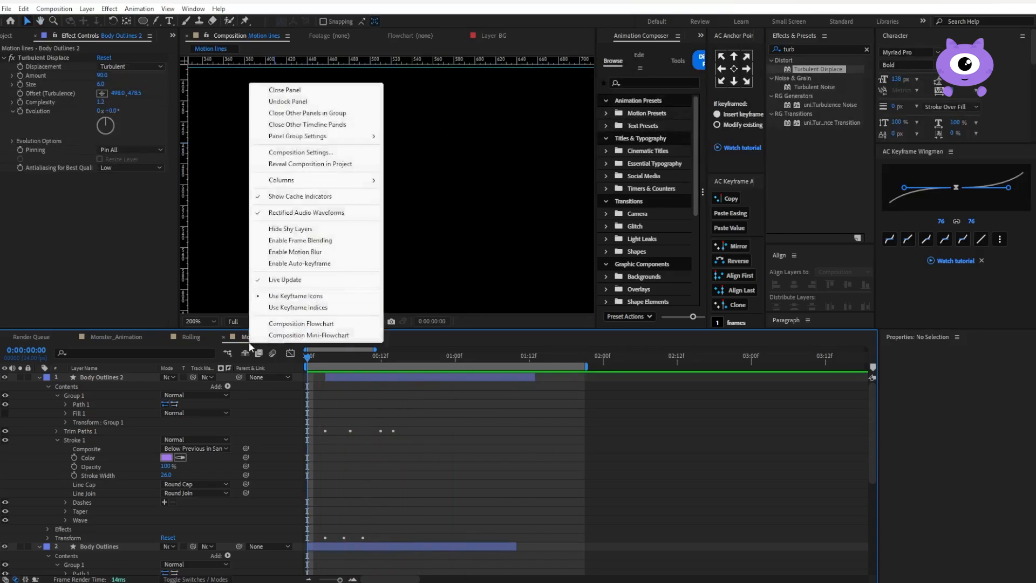
pyautogui.click(458, 490)
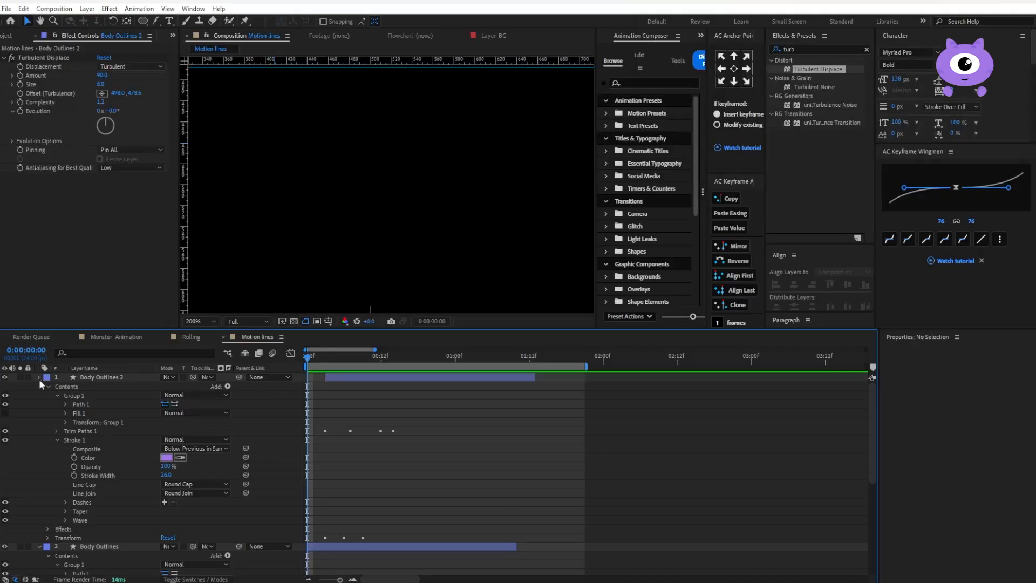
# Step: Remove the Position keyframes and the loopOut() expression from the original Body Outlines layer
pyautogui.click(39, 378)
pyautogui.click(39, 386)
pyautogui.click(102, 387)
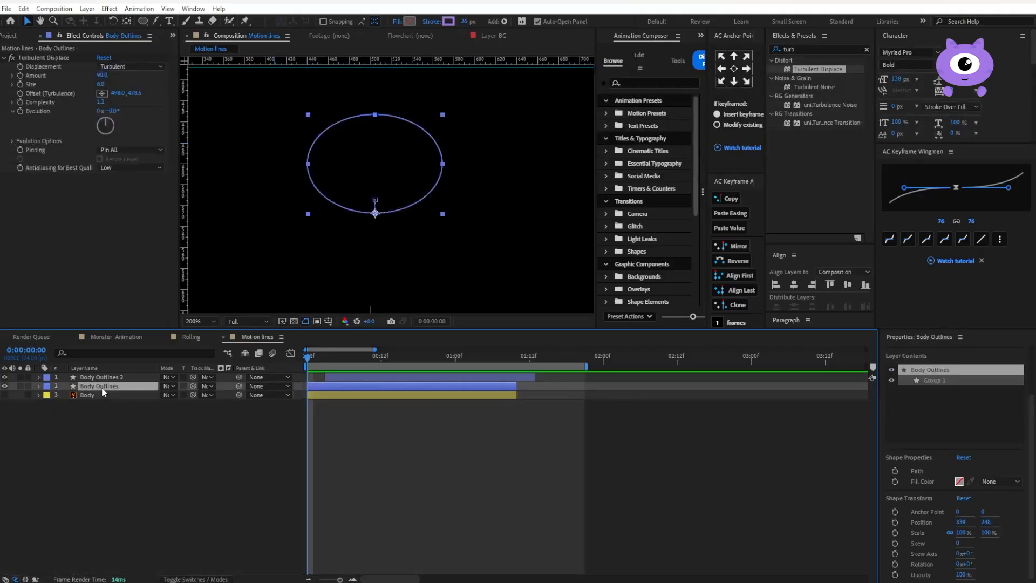
pyautogui.click(39, 387)
pyautogui.scroll(-2, 46, 464)
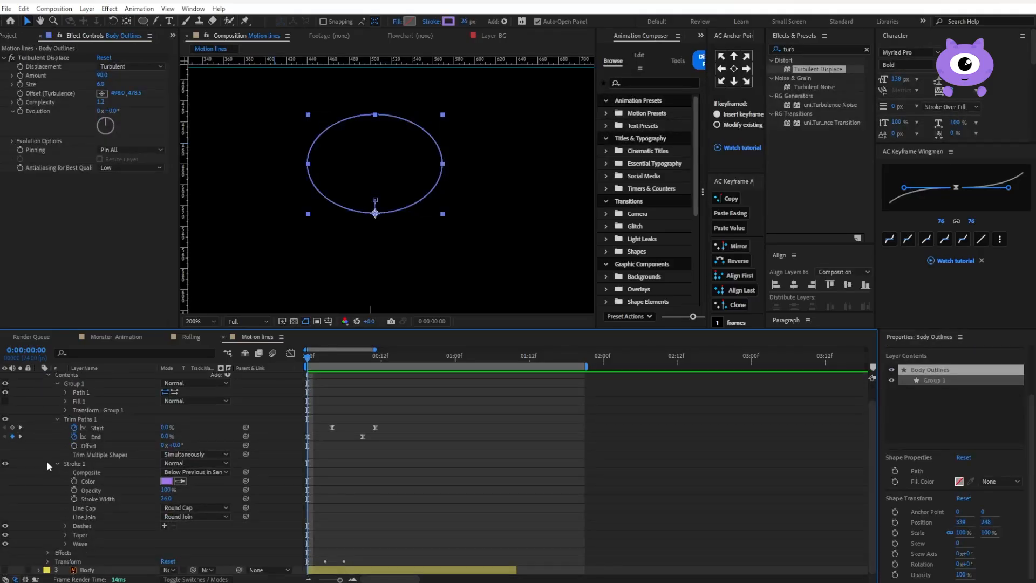
pyautogui.click(48, 561)
pyautogui.scroll(-3, 63, 549)
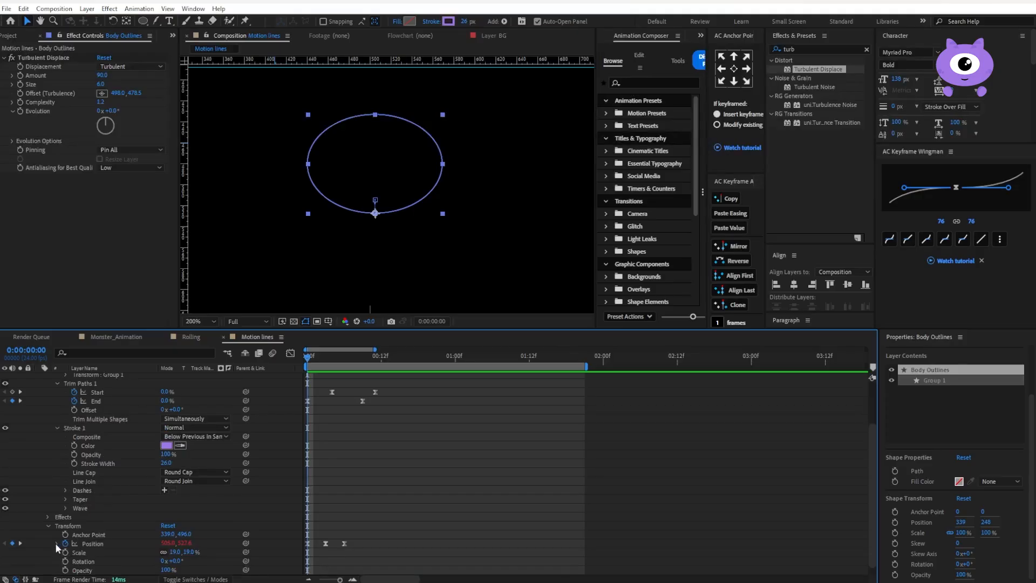
pyautogui.click(56, 544)
pyautogui.click(65, 544)
pyautogui.click(324, 553)
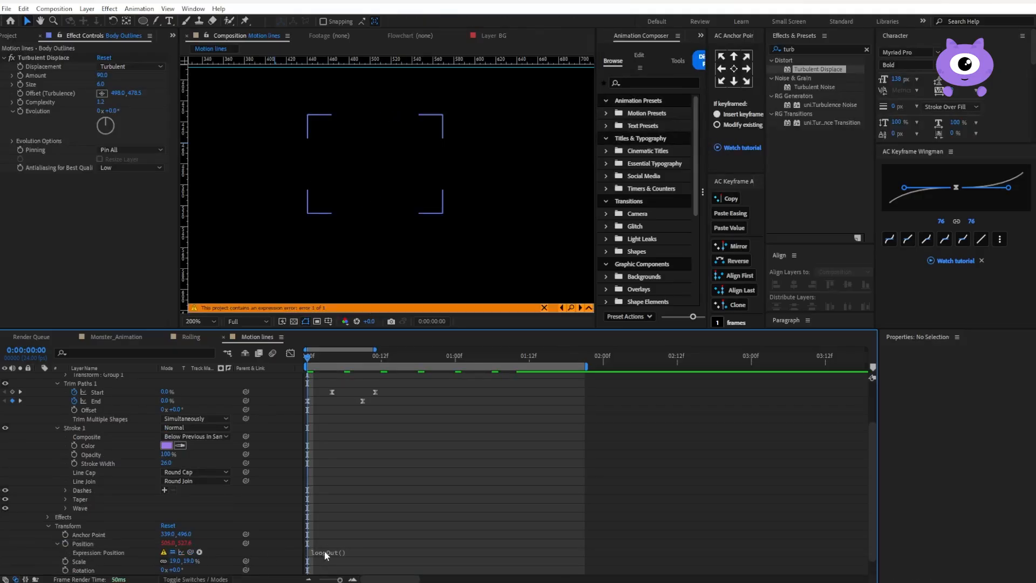
# Step: Clear the loopOut() expression and the Position keyframes of Body Outlines 2, and preview the motion lines
pyautogui.scroll(5, 88, 531)
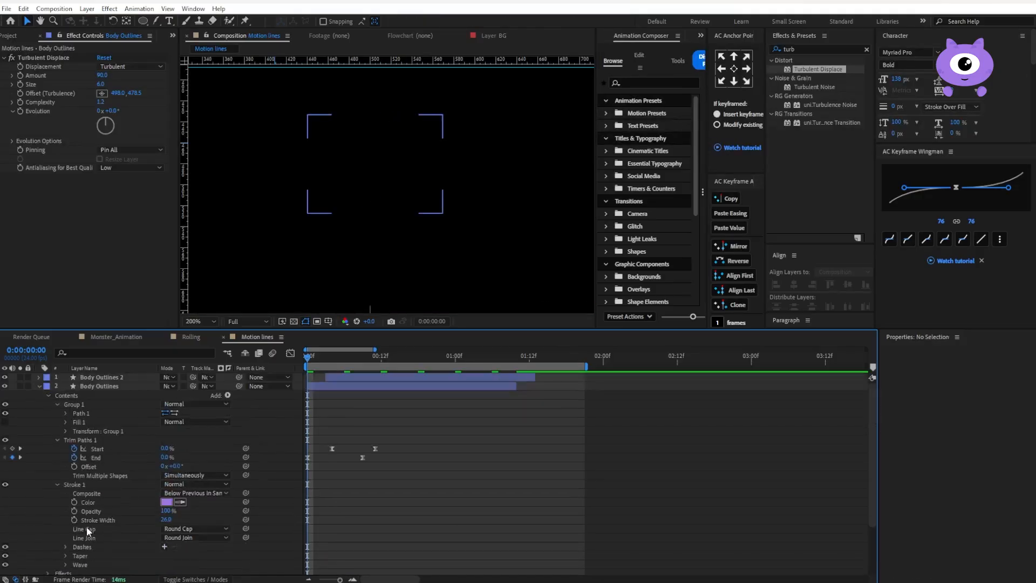
pyautogui.click(38, 377)
pyautogui.click(47, 538)
pyautogui.scroll(-5, 47, 539)
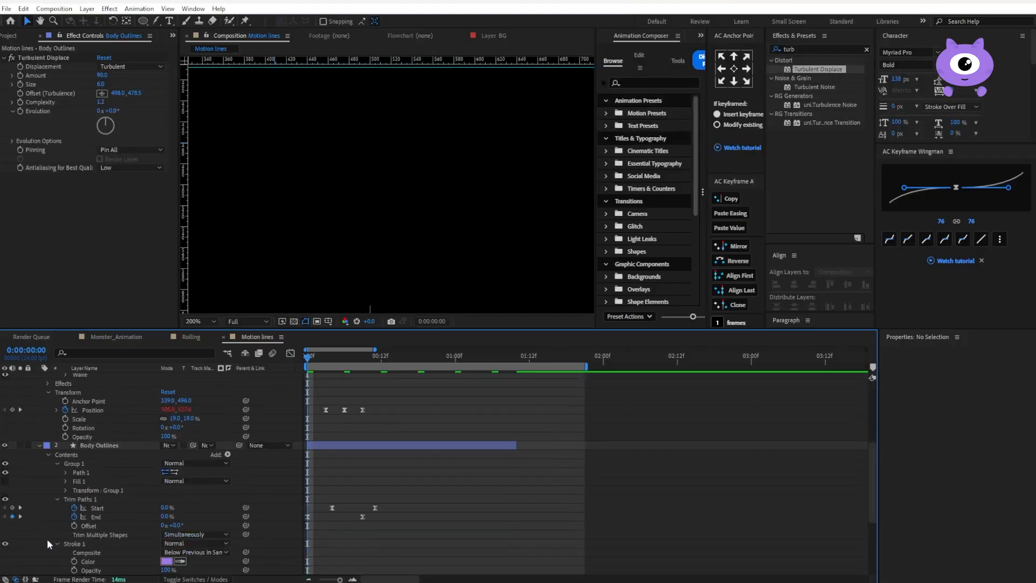
pyautogui.click(57, 410)
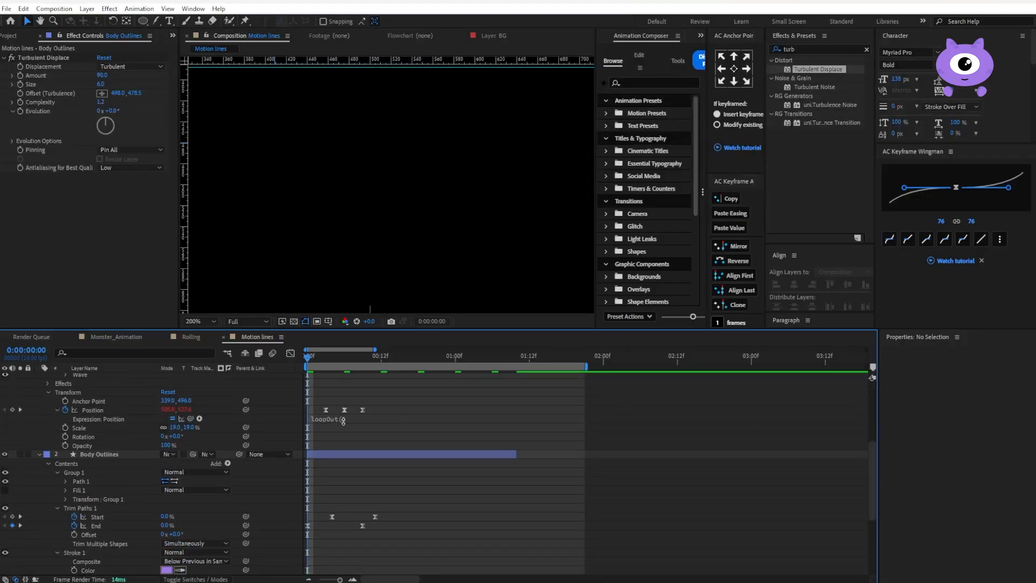
pyautogui.click(343, 421)
pyautogui.press('BackSpace')
pyautogui.click(388, 403)
pyautogui.click(66, 410)
pyautogui.click(358, 423)
pyautogui.press('space')
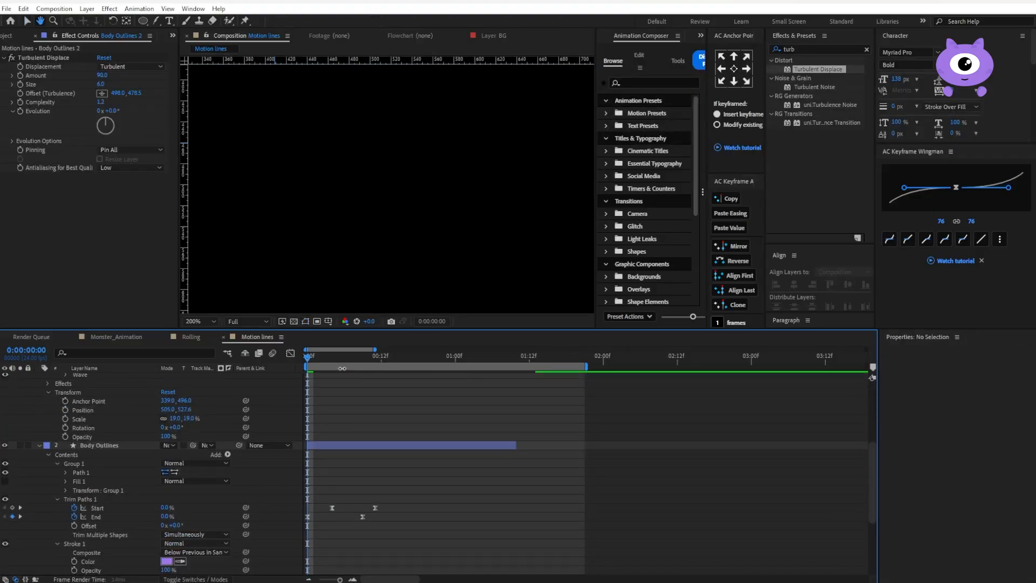
# Step: Preview the motion lines from 0:00:00:00 and check the timing offset of Body Outlines 2 against the original outline
pyautogui.press('space')
pyautogui.moveTo(322, 359); pyautogui.dragTo(361, 369)
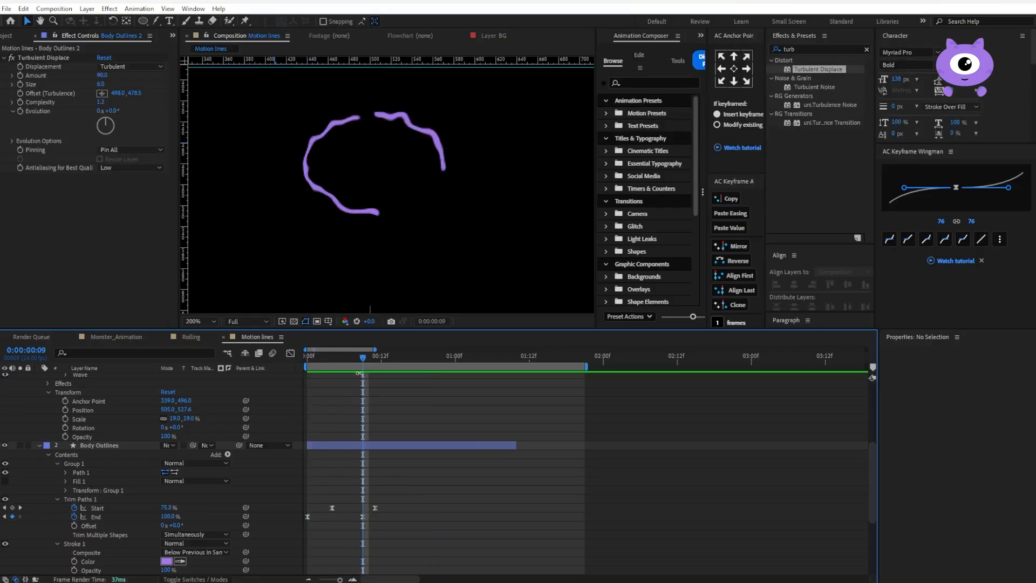
pyautogui.scroll(5, 382, 431)
pyautogui.click(376, 377)
pyautogui.moveTo(384, 378); pyautogui.dragTo(385, 378)
pyautogui.press('space')
pyautogui.moveTo(362, 358); pyautogui.dragTo(307, 360)
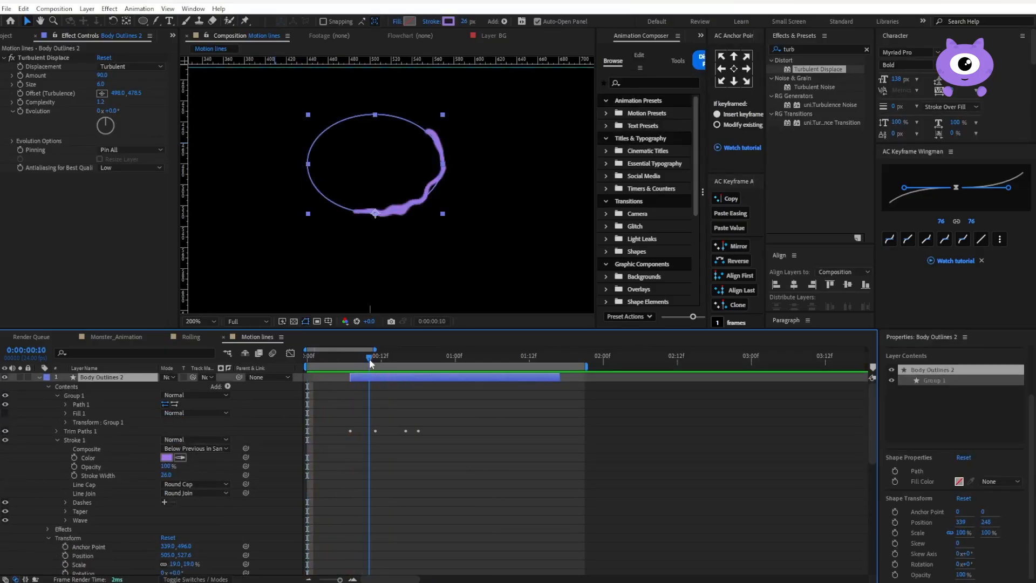
# Step: Try the Wave Warp effect on Body Outlines 2 and remove it again
pyautogui.click(803, 47)
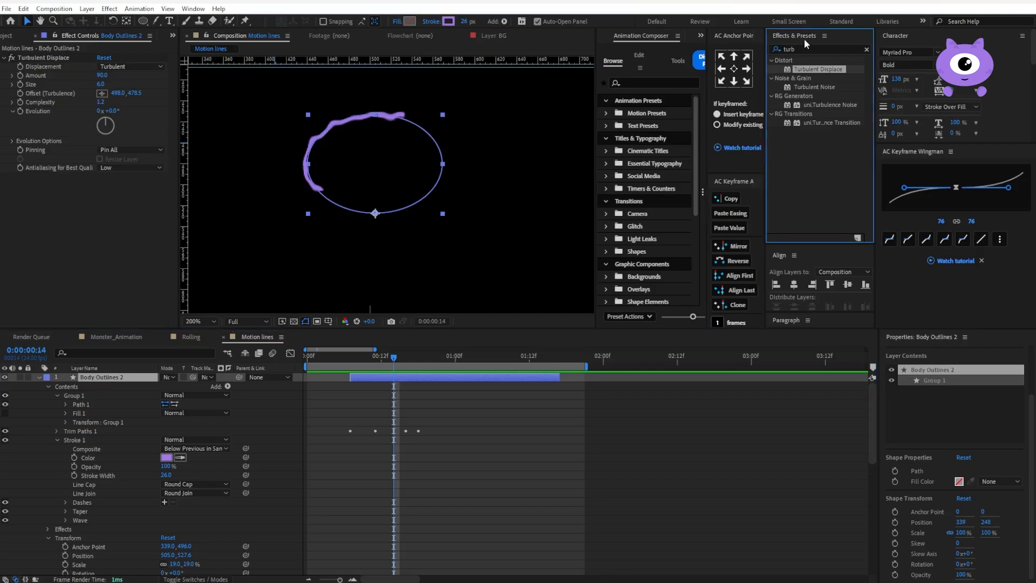
pyautogui.write('wave')
pyautogui.press('Return')
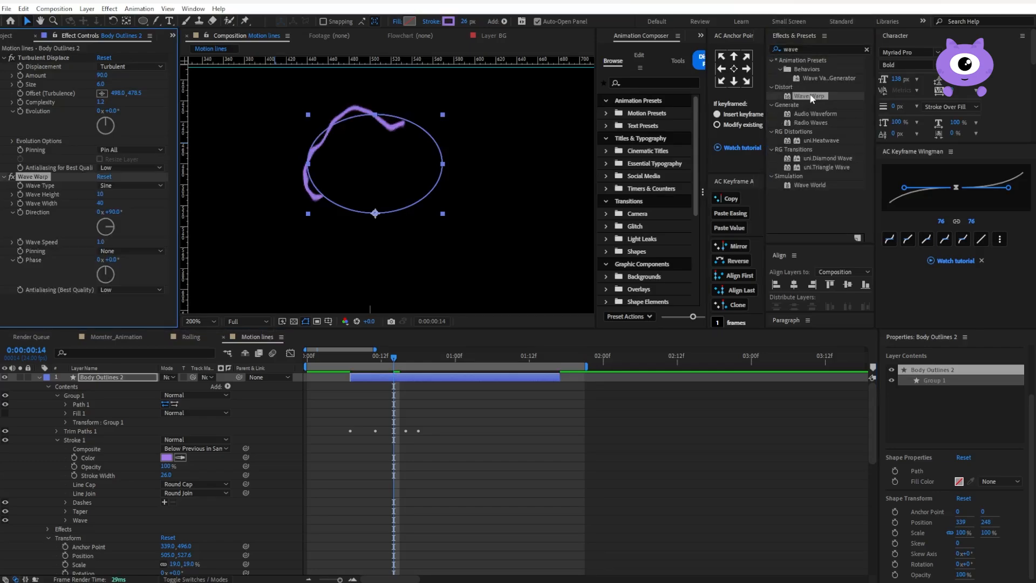
pyautogui.press('Delete')
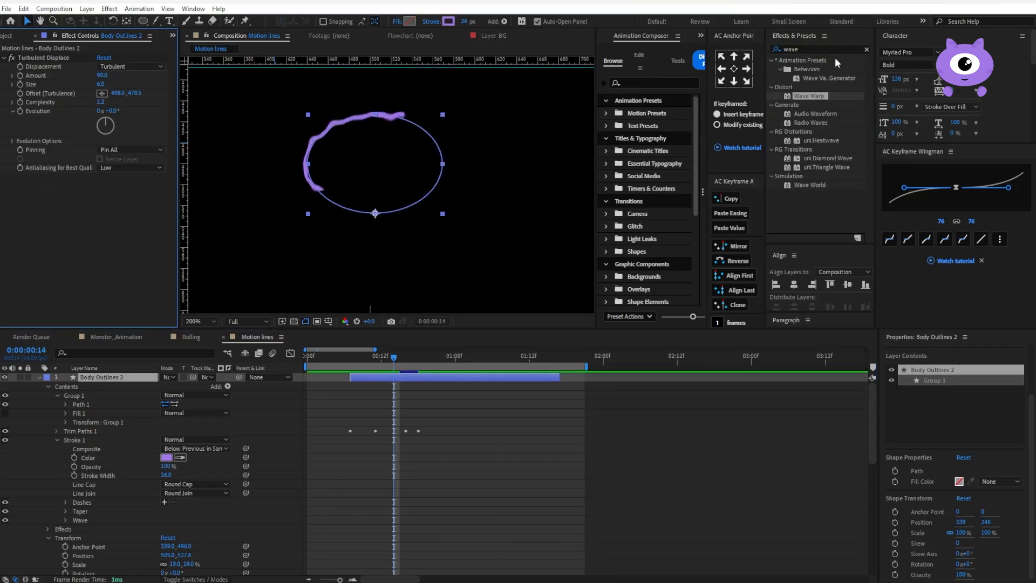
# Step: Apply Roughen Edges to Body Outlines 2 with Border 3.80, Edge Sharpness 0.95 and Fractal Influence 0.91
pyautogui.click(815, 49)
pyautogui.write('roug')
pyautogui.doubleClick(832, 71)
pyautogui.click(358, 362)
pyautogui.moveTo(359, 365); pyautogui.dragTo(388, 360)
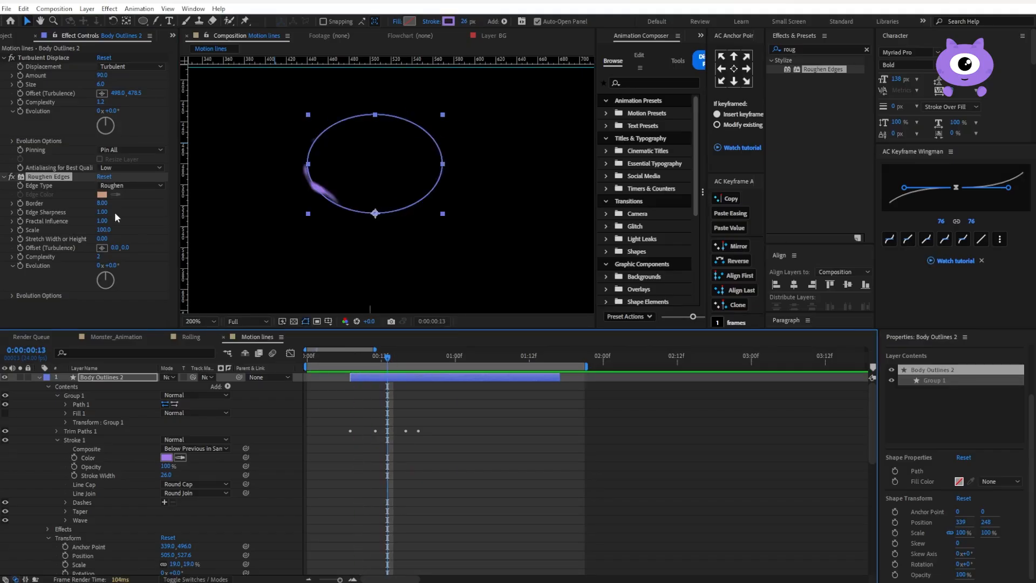
pyautogui.moveTo(102, 204)
pyautogui.mouseDown()
pyautogui.moveTo(62, 211)
pyautogui.moveTo(99, 212)
pyautogui.mouseUp()
pyautogui.moveTo(102, 221)
pyautogui.mouseDown()
pyautogui.moveTo(68, 220)
pyautogui.moveTo(99, 221)
pyautogui.mouseUp()
# Step: Copy the Roughen Edges effect from Body Outlines 2 onto the original Body Outlines layer
pyautogui.hotkey('ctrl', 'c')
pyautogui.scroll(-3, 106, 508)
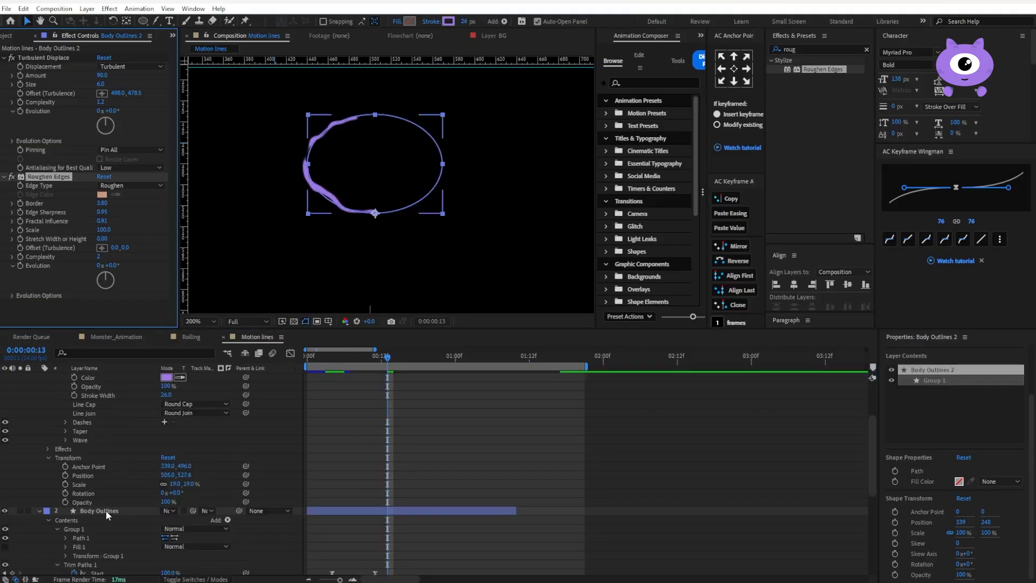
pyautogui.click(106, 511)
pyautogui.hotkey('ctrl', 'v')
# Step: End the work area of Motion lines at frame 16 and preview the roughened lines
pyautogui.scroll(3, 412, 442)
pyautogui.moveTo(435, 358); pyautogui.dragTo(407, 367)
pyautogui.press('n')
pyautogui.press('space')
pyautogui.press('space')
pyautogui.press('space')
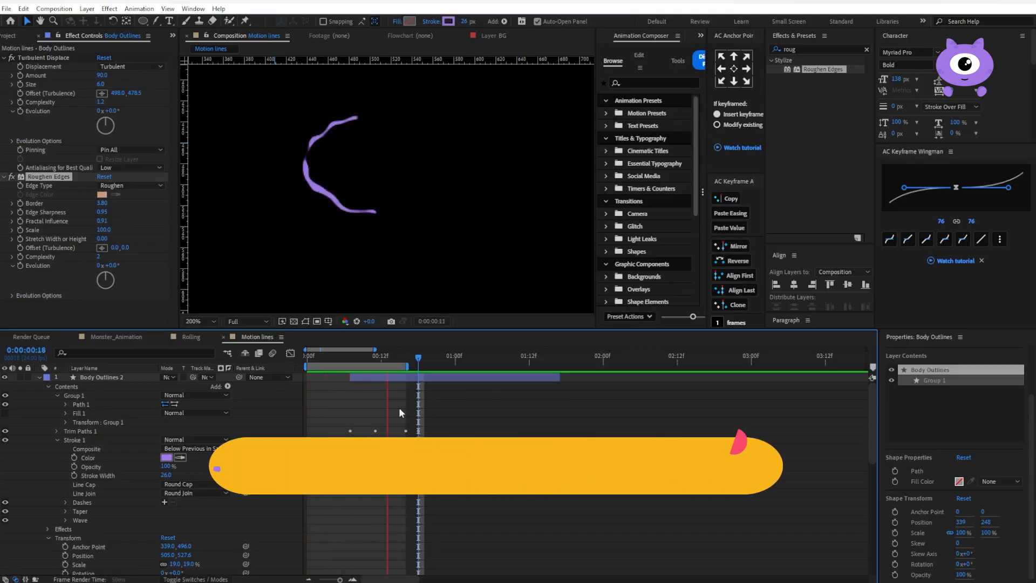
# Step: Add Gaussian Blur with Blurriness 10.5 to Body Outlines and copy the effect onto Body Outlines 2
pyautogui.scroll(-5, 399, 503)
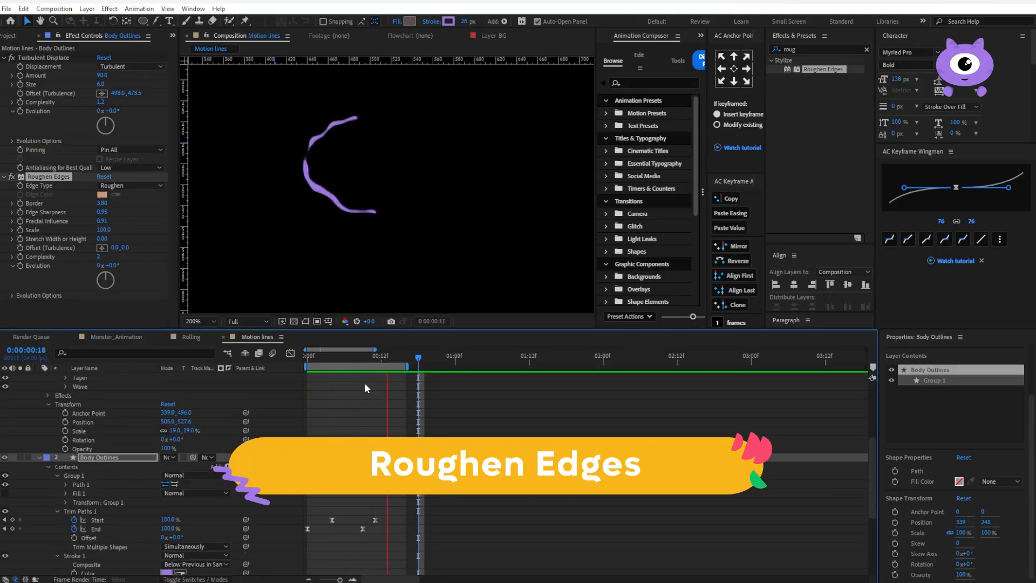
pyautogui.click(327, 357)
pyautogui.click(803, 50)
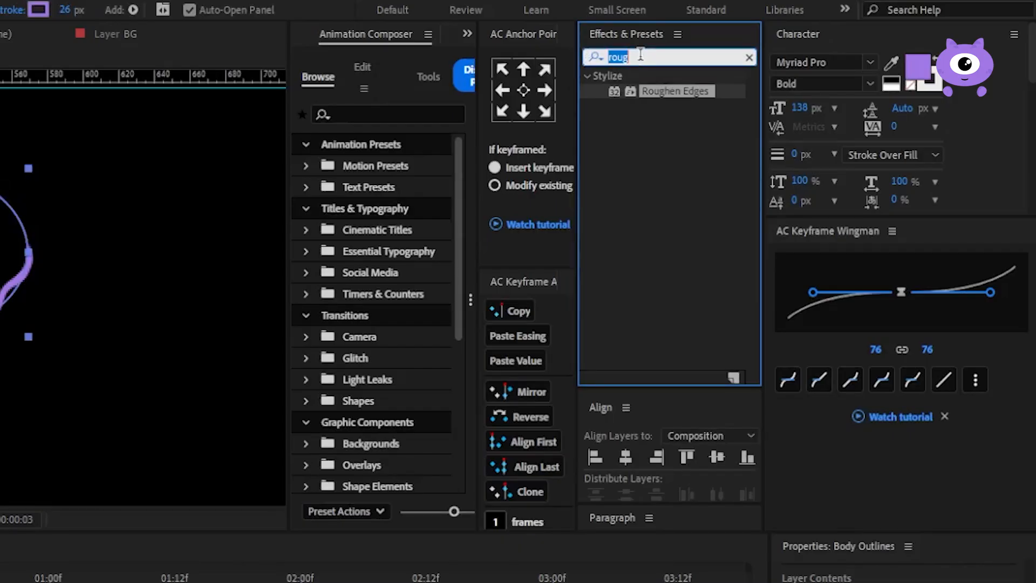
pyautogui.write('blur')
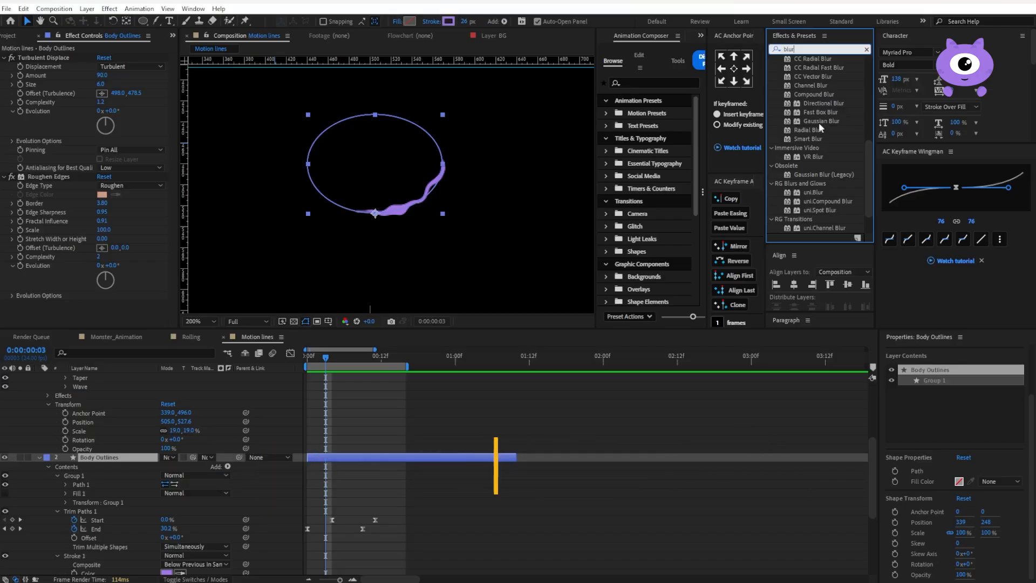
pyautogui.doubleClick(819, 121)
pyautogui.moveTo(103, 304); pyautogui.dragTo(145, 303)
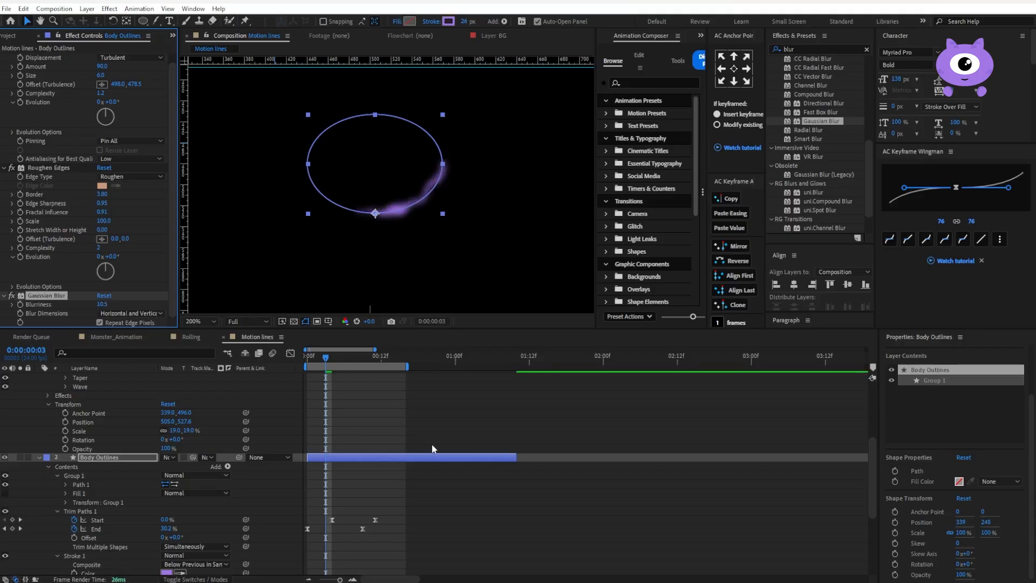
pyautogui.scroll(5, 410, 421)
pyautogui.click(377, 378)
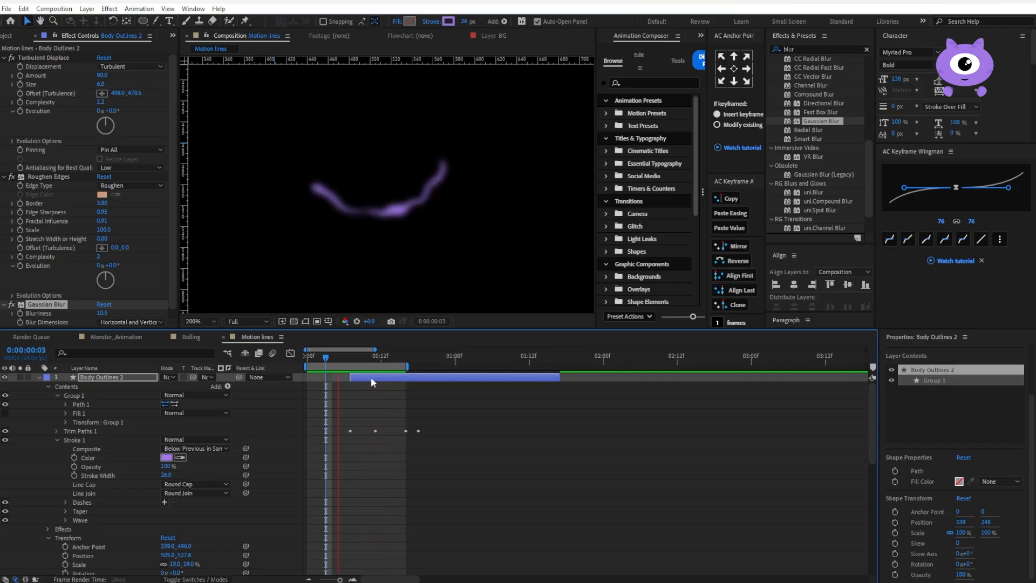
# Step: Trim the Motion lines composition to its work area
pyautogui.rightClick(256, 337)
pyautogui.click(543, 425)
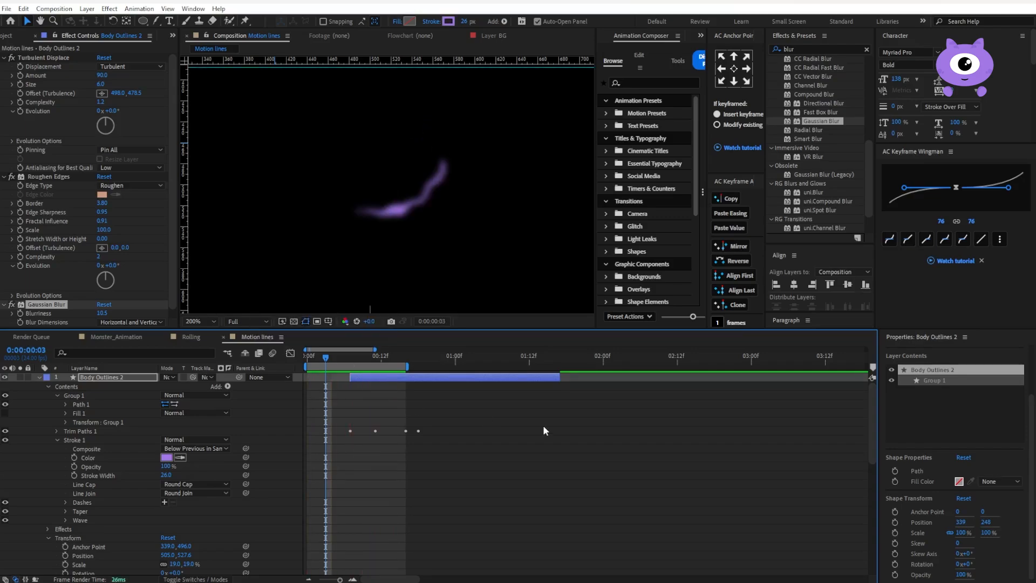
pyautogui.rightClick(383, 375)
pyautogui.click(419, 400)
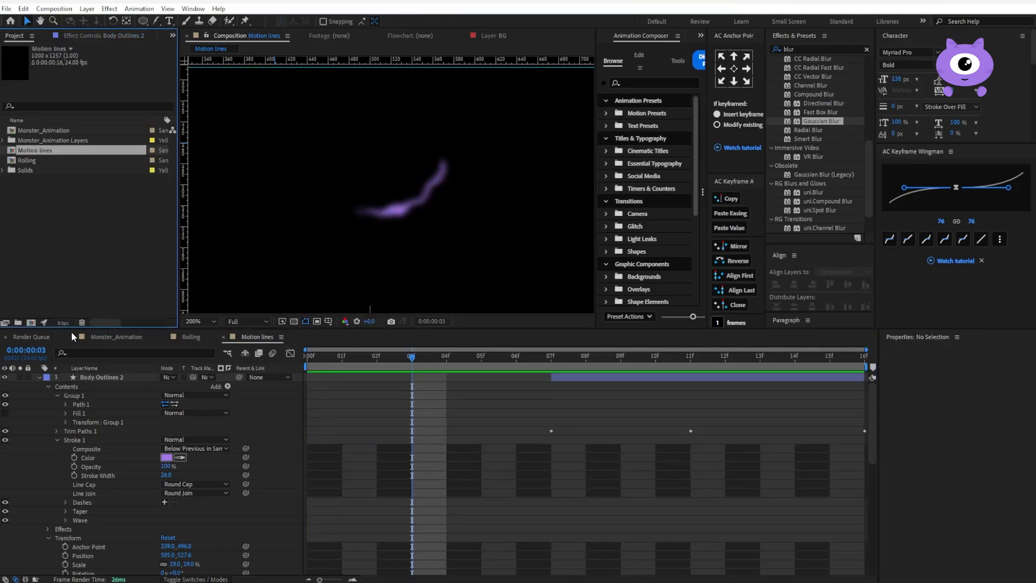
# Step: Duplicate the Motion lines layer in Monster_Animation, place the copy right after the first one in time, and preview
pyautogui.click(108, 337)
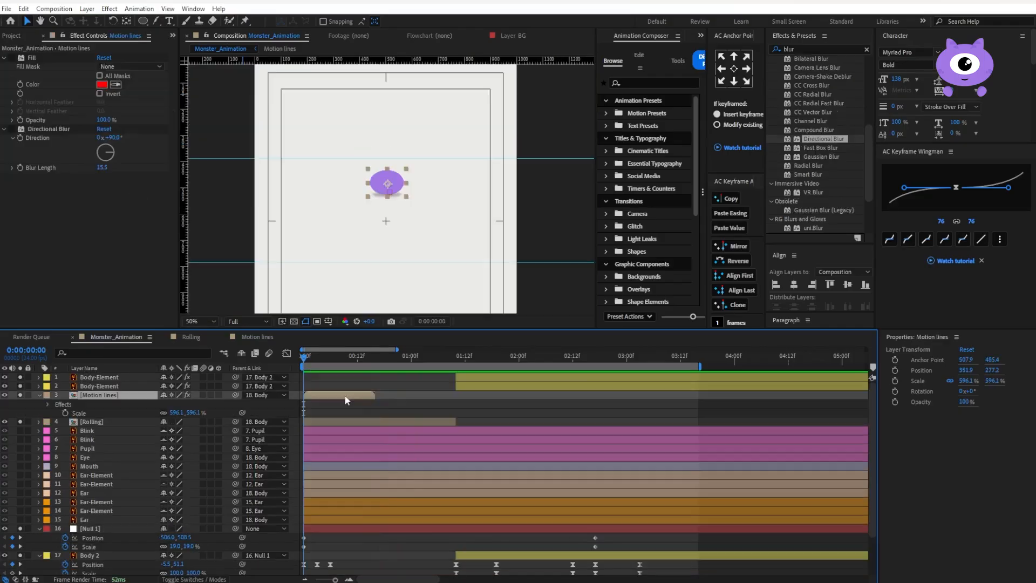
pyautogui.moveTo(319, 393); pyautogui.dragTo(390, 397)
pyautogui.press('space')
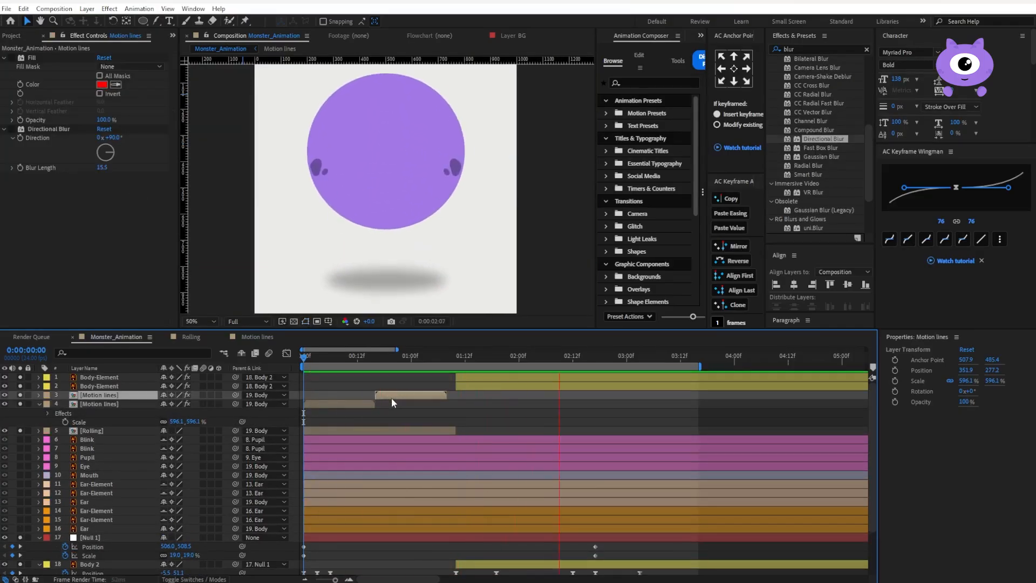
# Step: Open the Rolling composition from Monster_Animation and make its Body layer visible at frame 2
pyautogui.moveTo(351, 355); pyautogui.dragTo(419, 355)
pyautogui.doubleClick(420, 430)
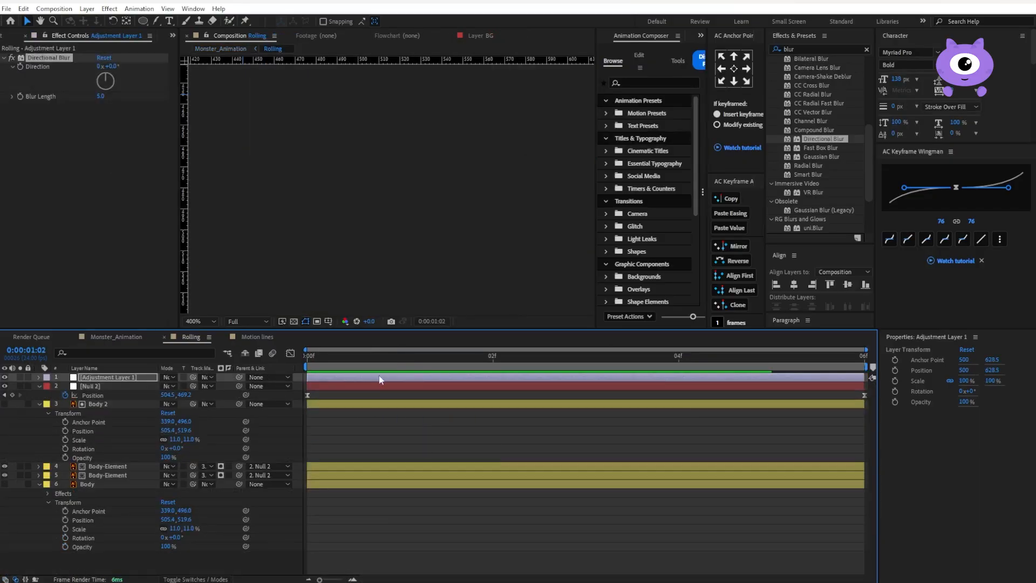
pyautogui.press('pagedown')
pyautogui.press('pagedown')
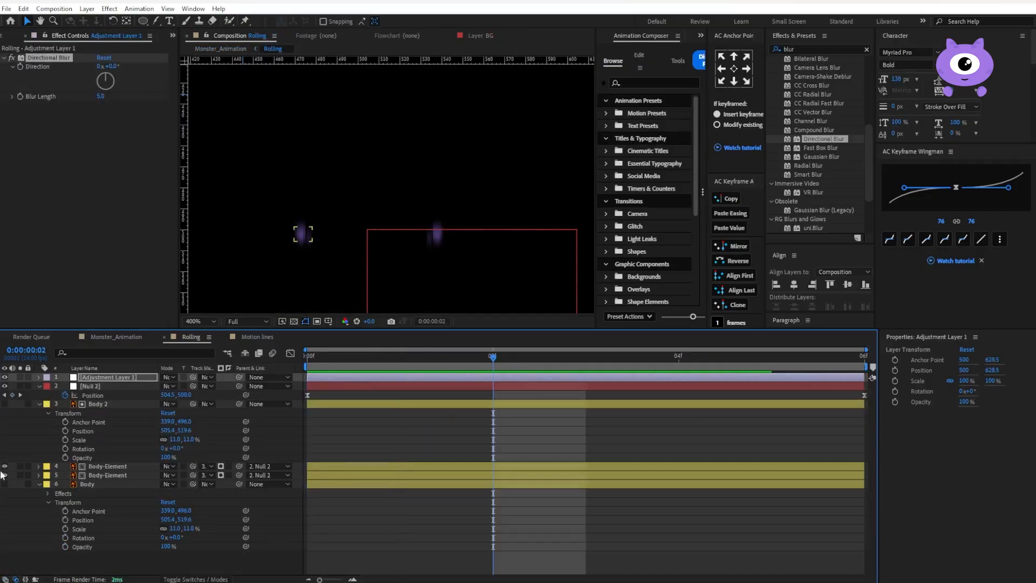
pyautogui.click(5, 485)
pyautogui.click(405, 536)
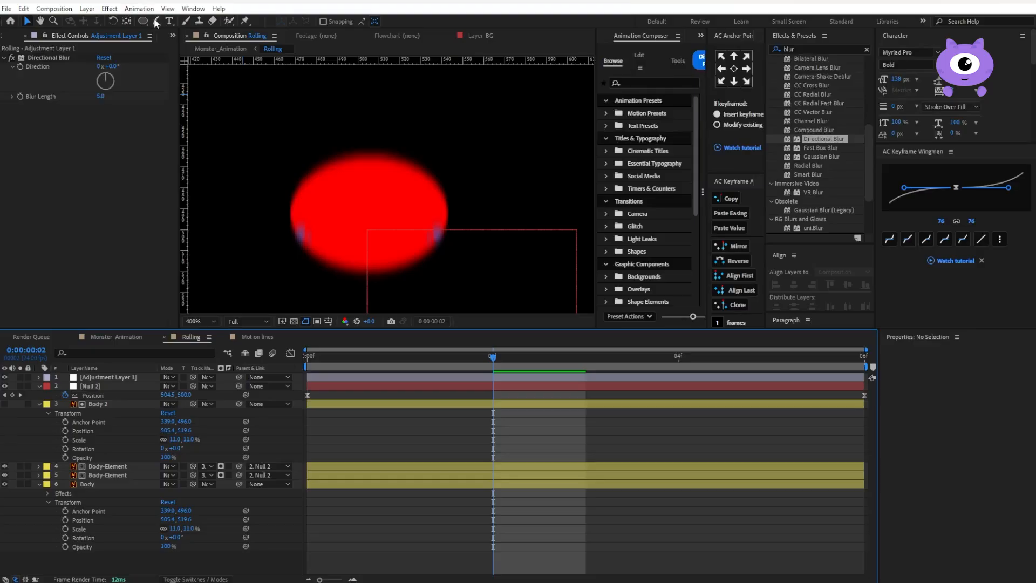
# Step: Draw a short vertical line on the left half of the body with the Pen tool, using a 3 px stroke with round caps
pyautogui.moveTo(156, 23); pyautogui.dragTo(173, 22)
pyautogui.click(413, 437)
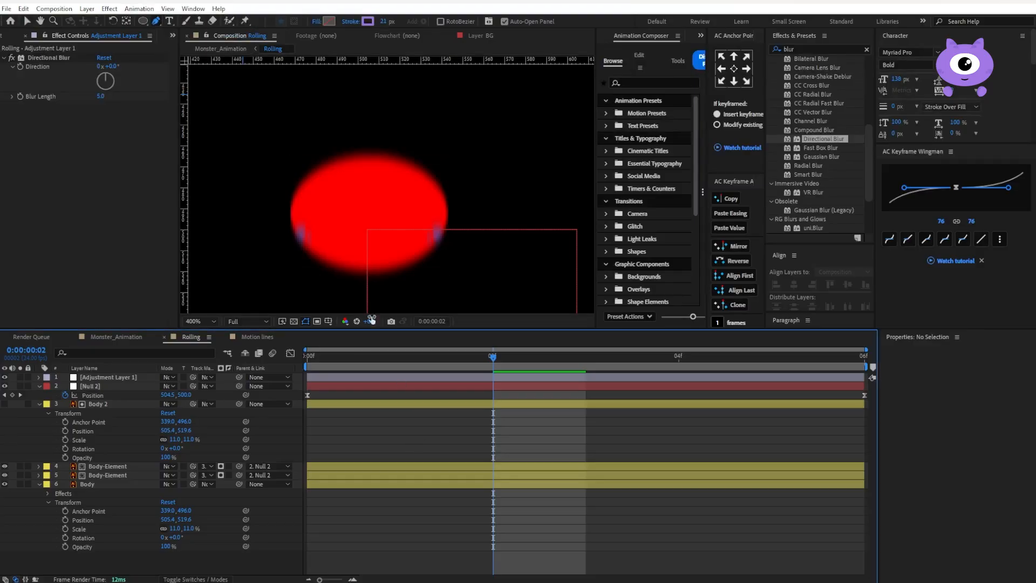
pyautogui.click(336, 187)
pyautogui.click(337, 236)
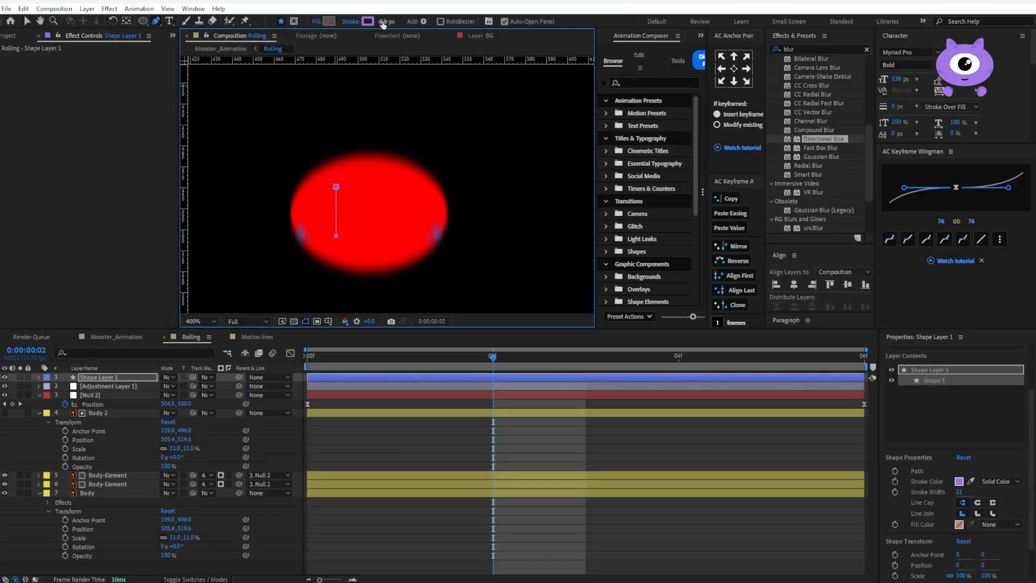
pyautogui.moveTo(382, 24)
pyautogui.mouseDown()
pyautogui.moveTo(396, 24)
pyautogui.moveTo(373, 23)
pyautogui.mouseUp()
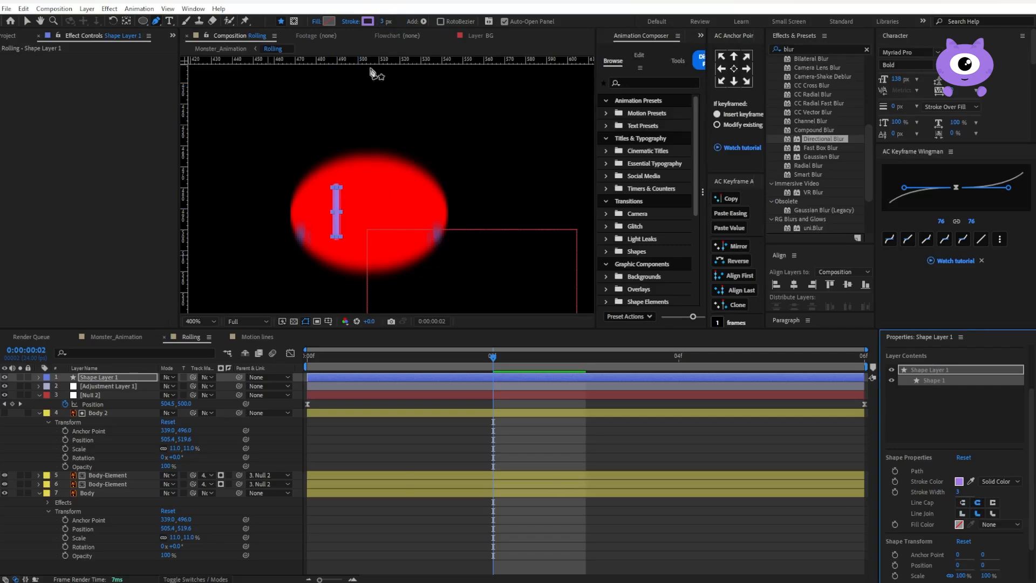
# Step: Duplicate the line layer twice and place the copies beside it on the body, the middle one slightly higher
pyautogui.click(347, 375)
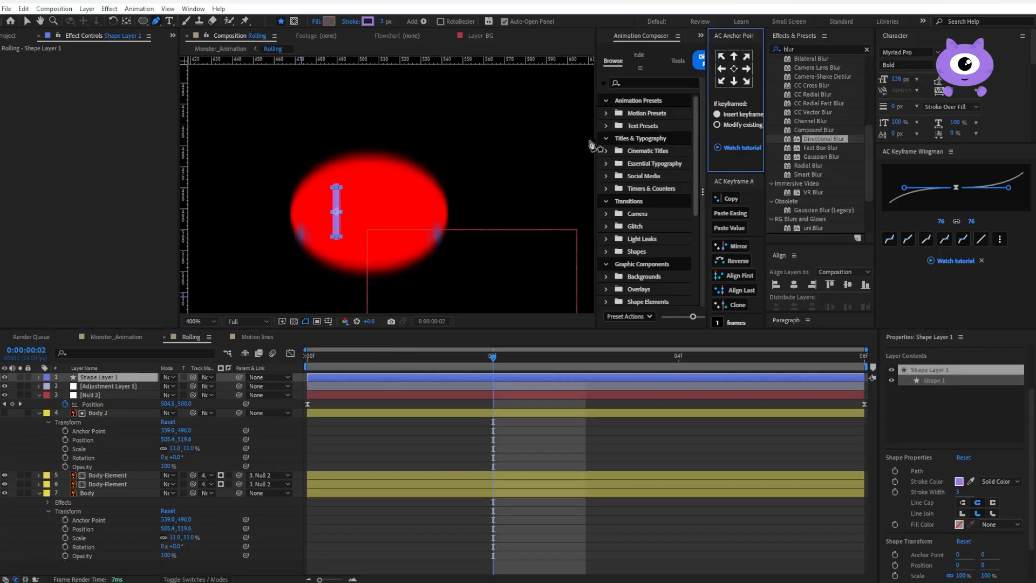
pyautogui.press('v')
pyautogui.hotkey('ctrl', 'd')
pyautogui.moveTo(337, 208); pyautogui.dragTo(373, 199)
pyautogui.hotkey('ctrl', 'd')
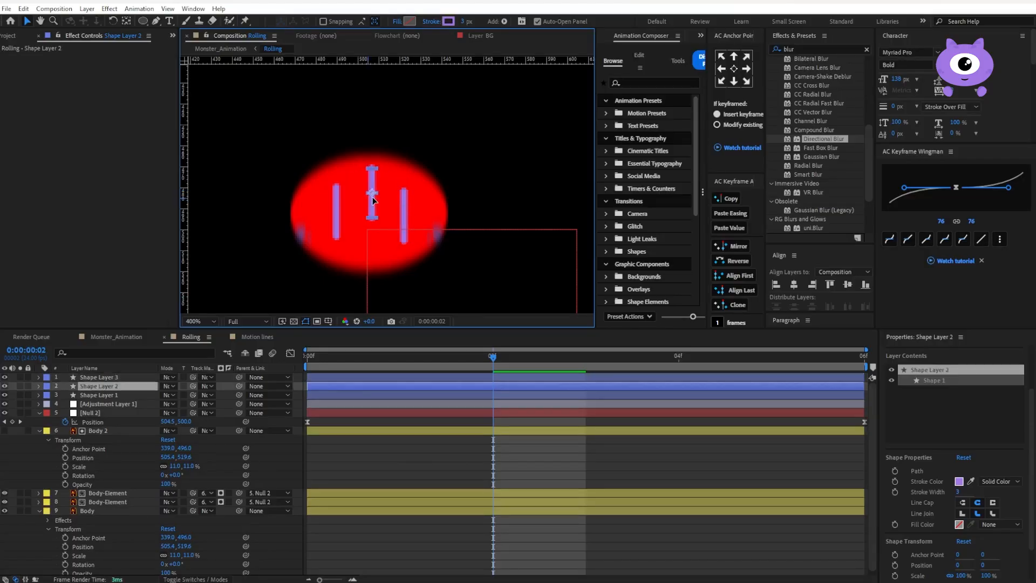
# Step: Move the three line shape layers below Adjustment Layer 1 and parent them to Null 2
pyautogui.keyDown('shift'); pyautogui.click(107, 394); pyautogui.keyUp('shift')
pyautogui.keyDown('shift'); pyautogui.click(108, 380); pyautogui.keyUp('shift')
pyautogui.moveTo(108, 380); pyautogui.dragTo(98, 404)
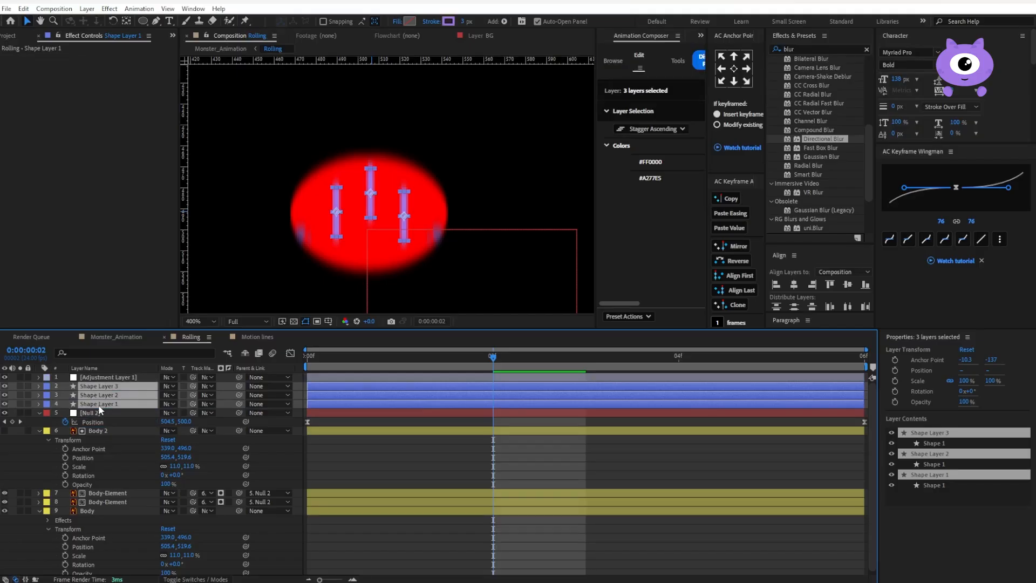
pyautogui.click(133, 378)
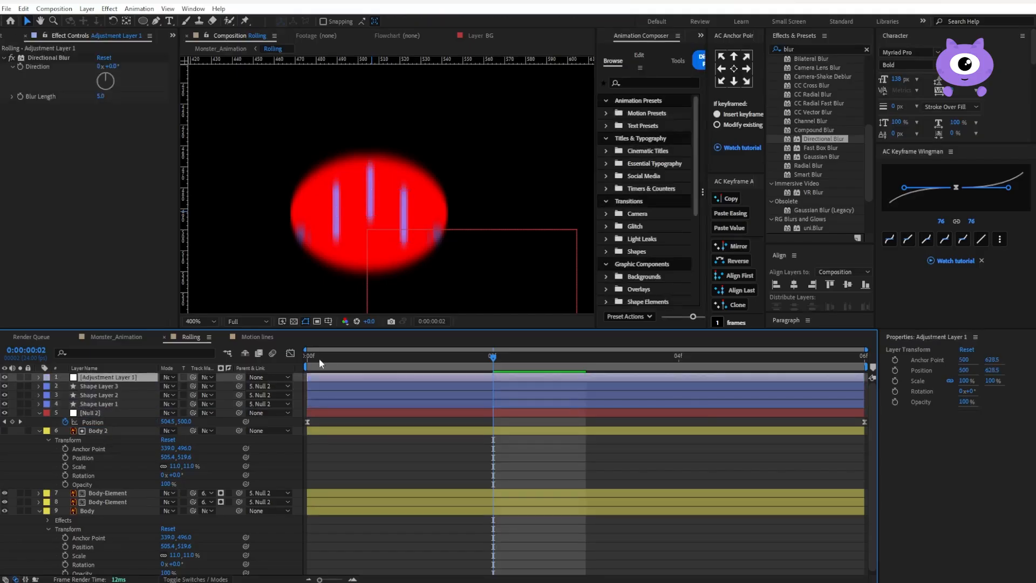
# Step: At frame 0, move the three line shape layers straight down together to just beneath the body
pyautogui.moveTo(319, 358); pyautogui.dragTo(241, 364)
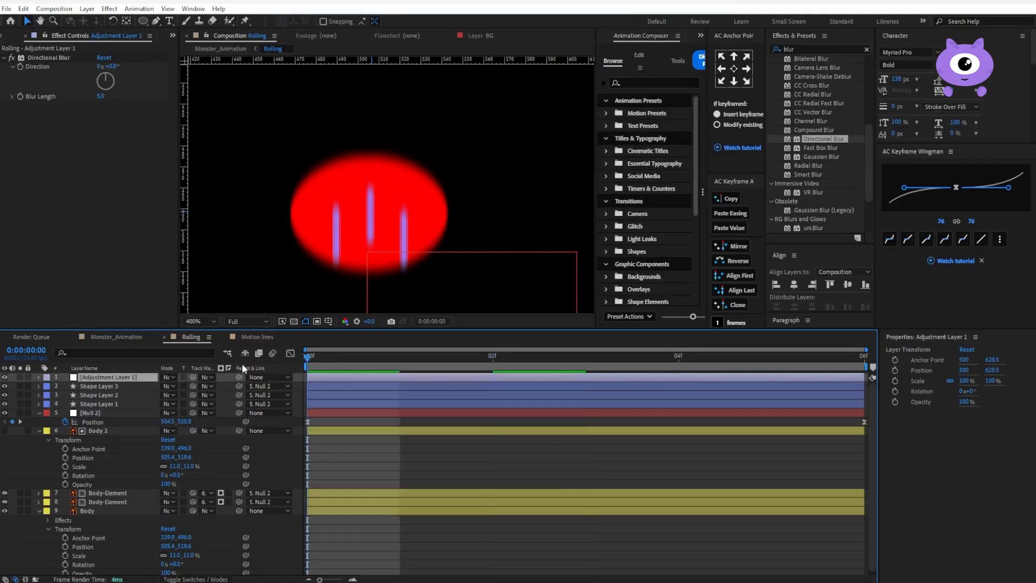
pyautogui.click(317, 404)
pyautogui.keyDown('shift'); pyautogui.click(323, 386); pyautogui.keyUp('shift')
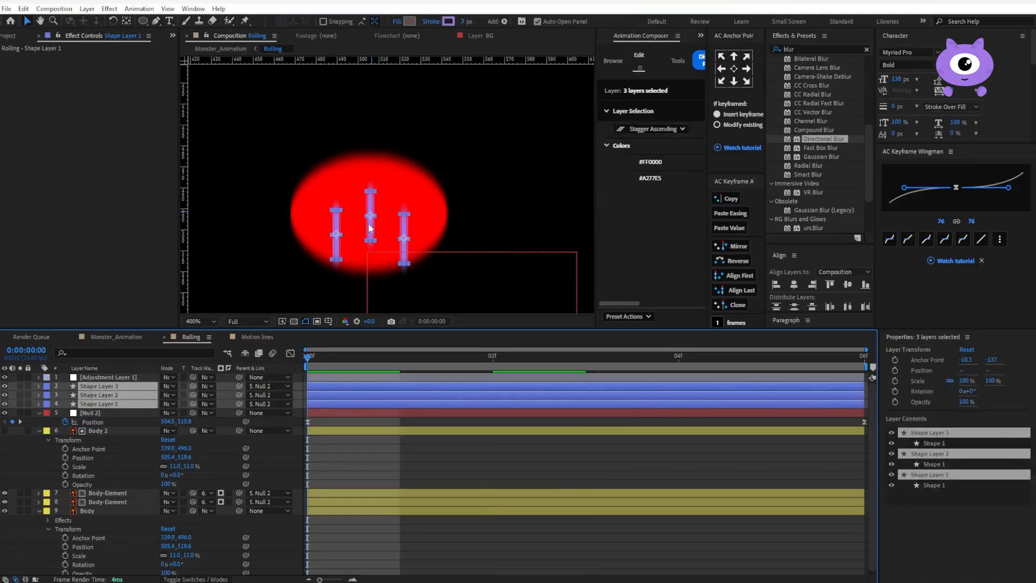
pyautogui.moveTo(370, 228); pyautogui.dragTo(371, 308)
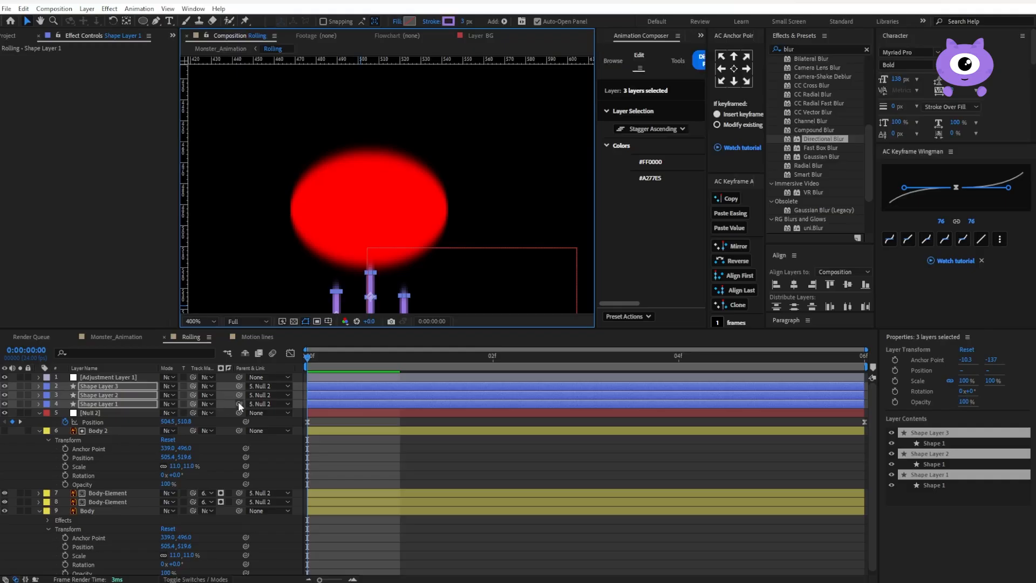
# Step: Set Body 2 as the track matte of the three line shape layers and preview the roll in Monster_Animation
pyautogui.click(207, 386)
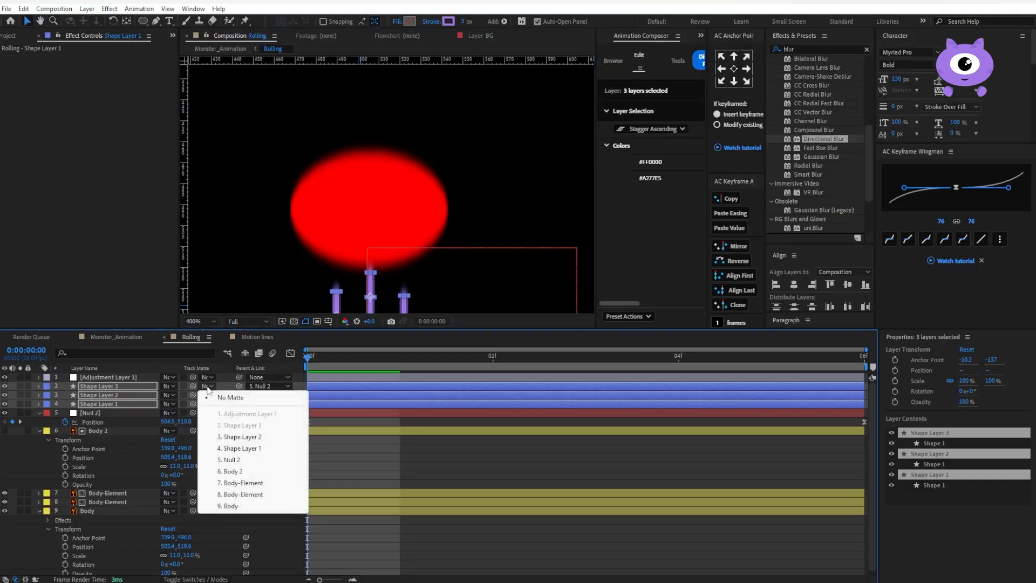
pyautogui.click(437, 452)
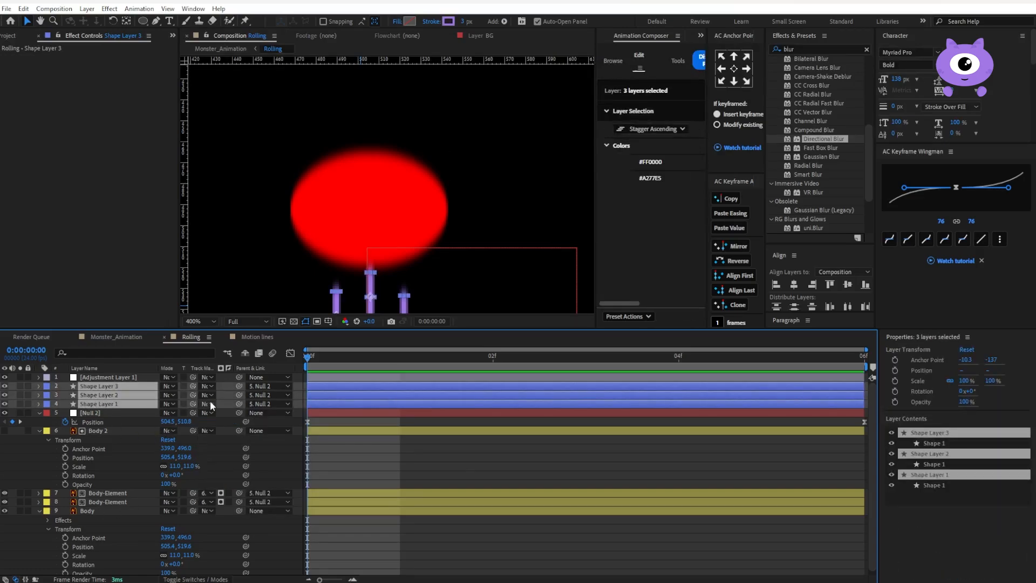
pyautogui.click(211, 406)
pyautogui.click(231, 489)
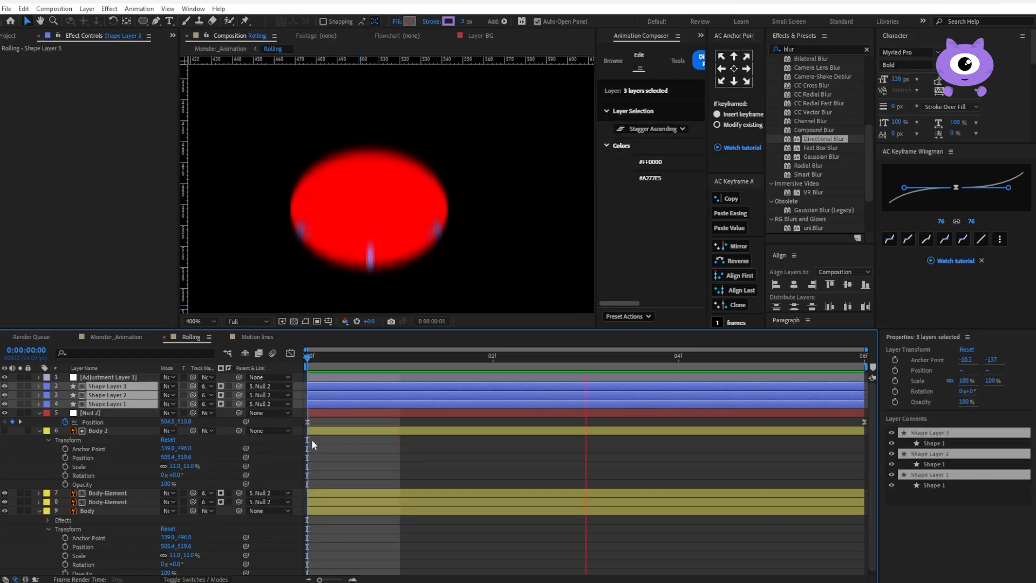
pyautogui.click(221, 49)
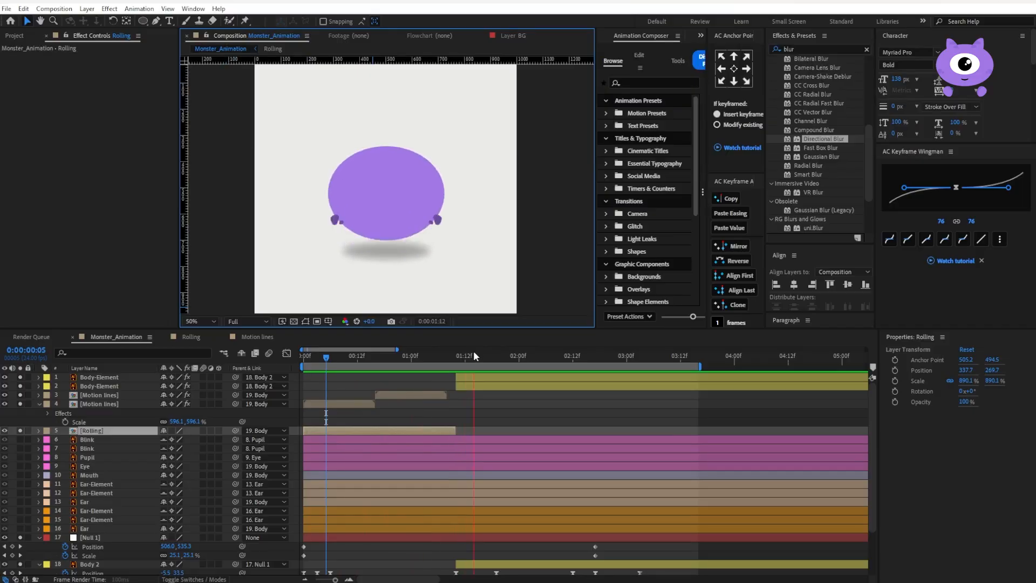